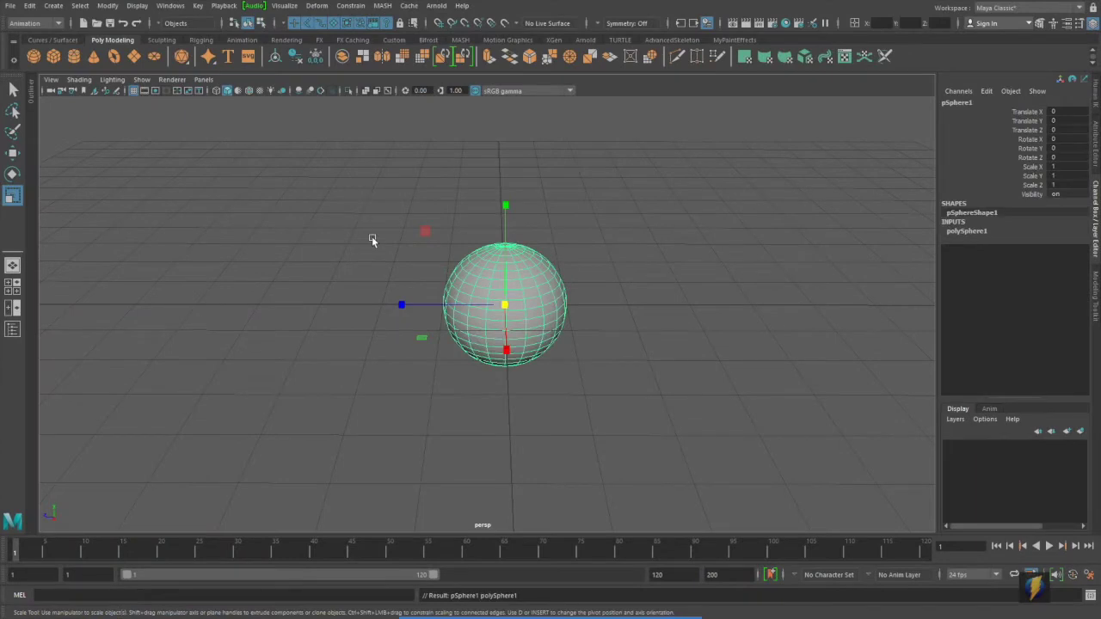
Try moving and rotating the sphere, undoing each change to restore it.
alt+middle_drag(372, 239, 445, 254)
click(13, 153)
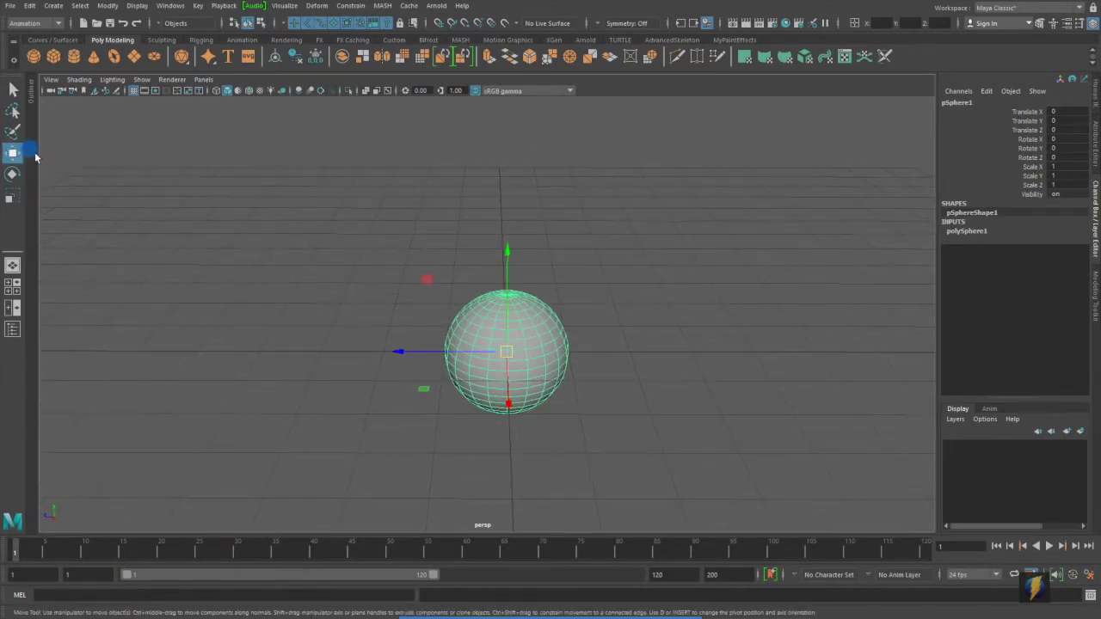
alt+drag(643, 275, 557, 276)
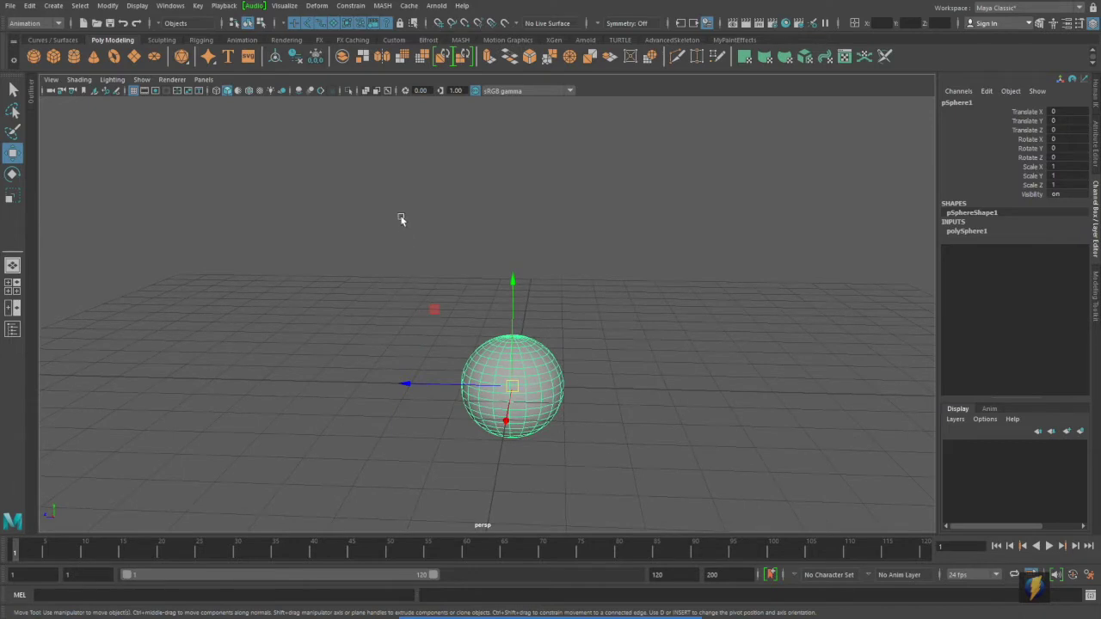
click(592, 595)
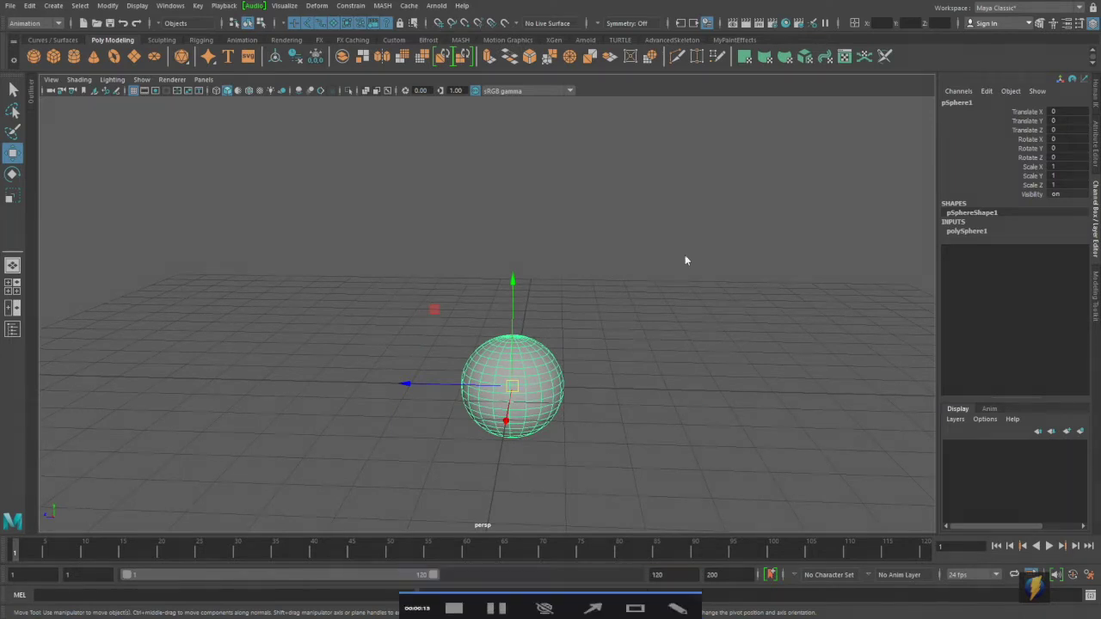
mouse_move(668, 257)
mouse_down()
mouse_move(871, 180)
mouse_move(999, 113)
mouse_move(1010, 198)
mouse_move(997, 139)
mouse_up()
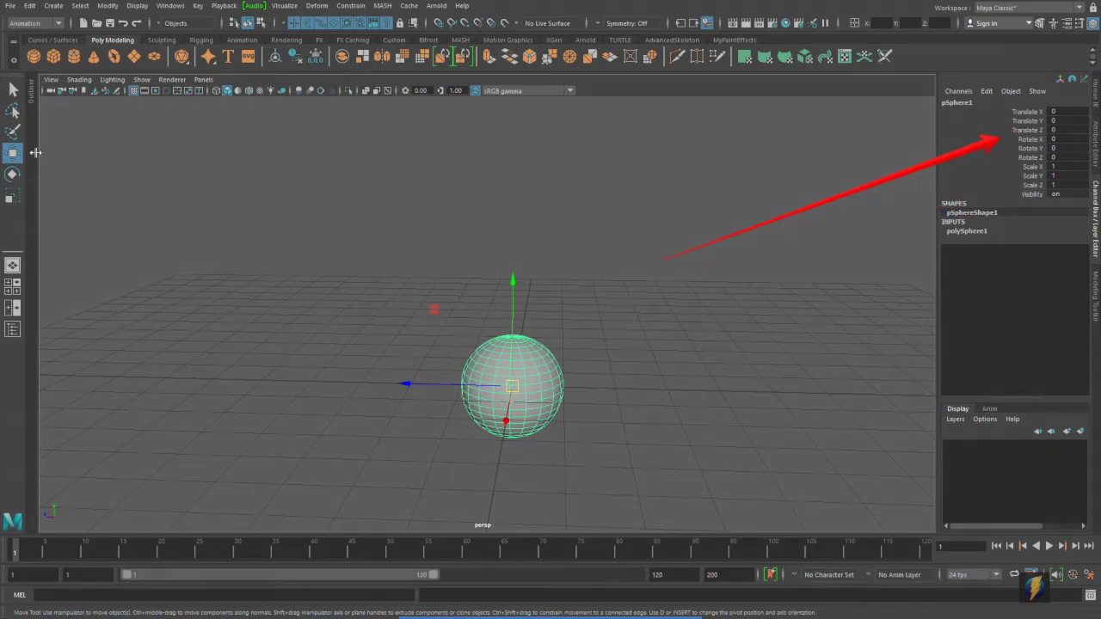
drag(523, 384, 542, 341)
key(ctrl+z)
key(e)
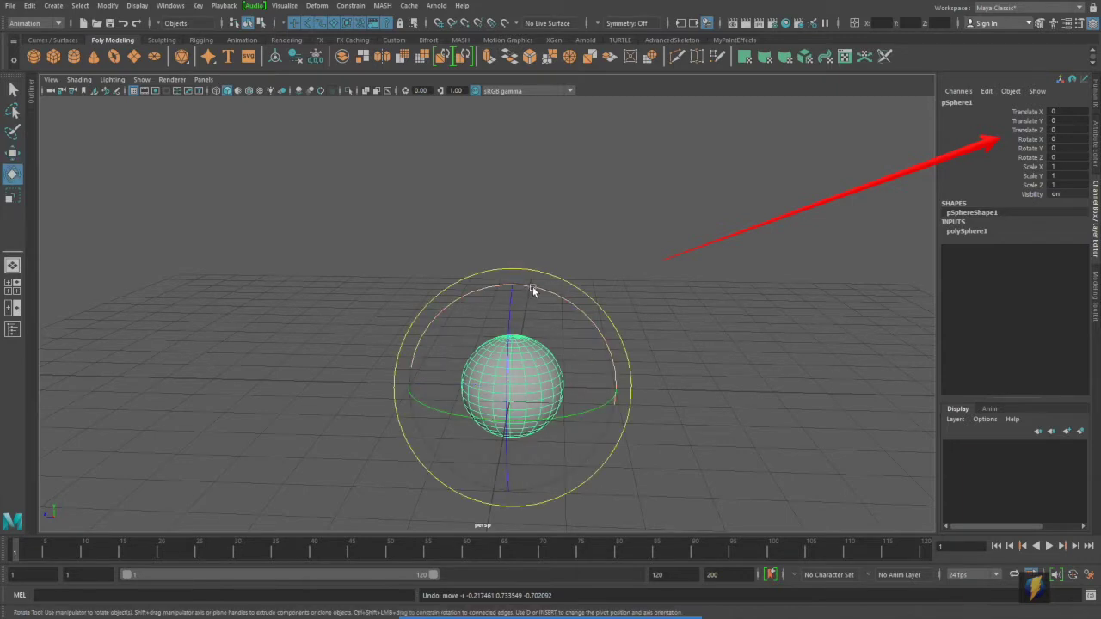
drag(532, 286, 703, 334)
key(ctrl+z)
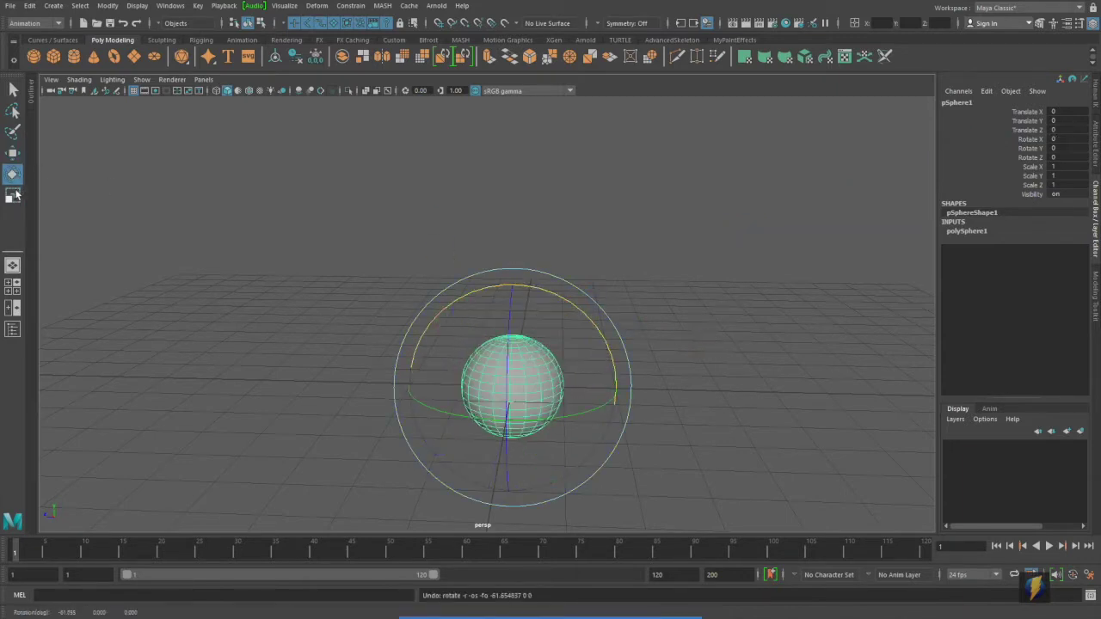
Scale the sphere along Y only, to Scale Y 2.132, undoing a uniform scale.
click(13, 197)
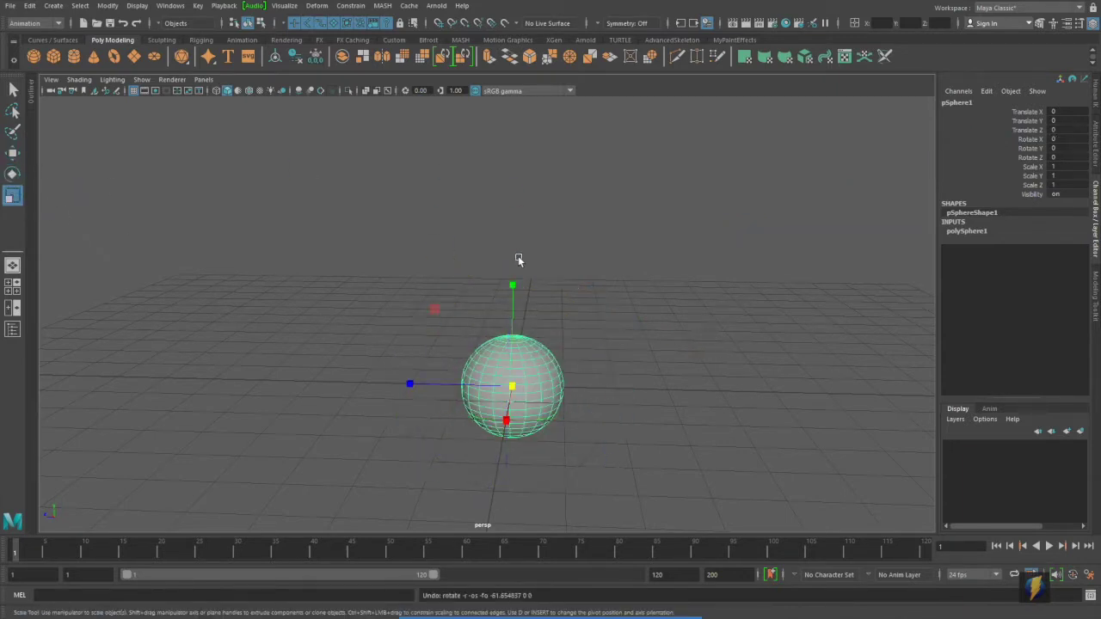
drag(511, 285, 504, 250)
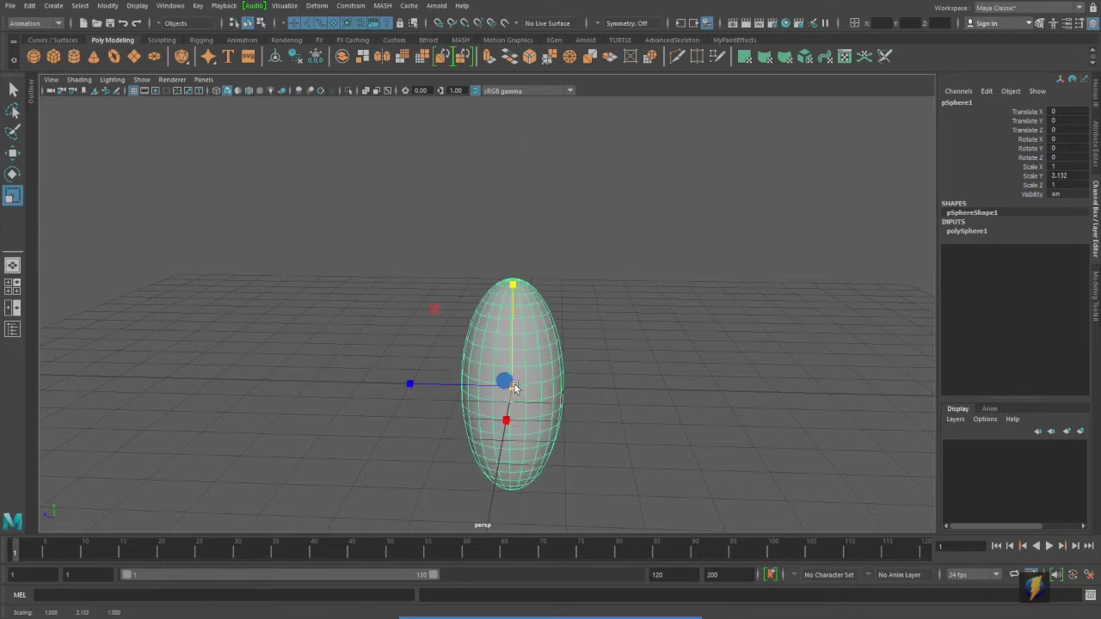
drag(514, 387, 693, 330)
key(ctrl+z)
alt+right_drag(694, 329, 606, 301)
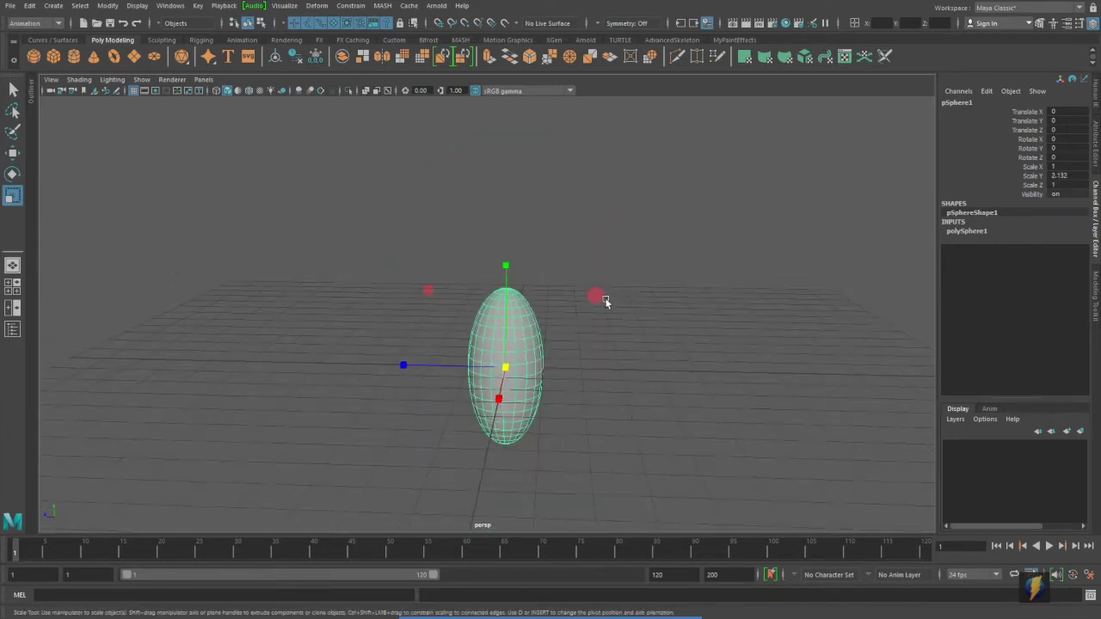
alt+drag(605, 301, 532, 408)
click(590, 596)
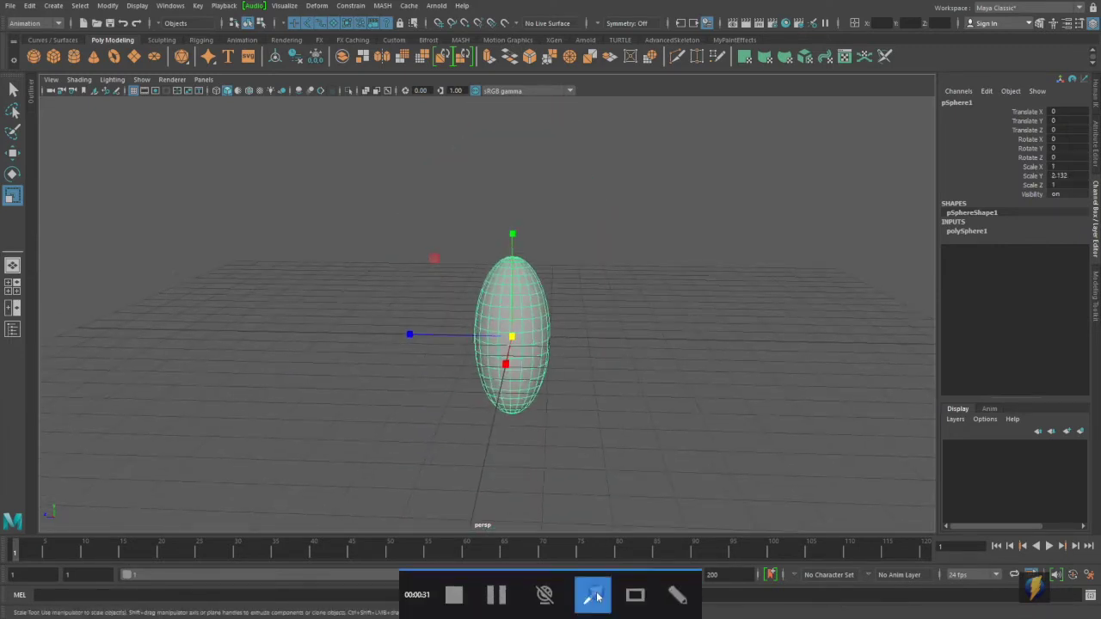
drag(690, 356, 1023, 199)
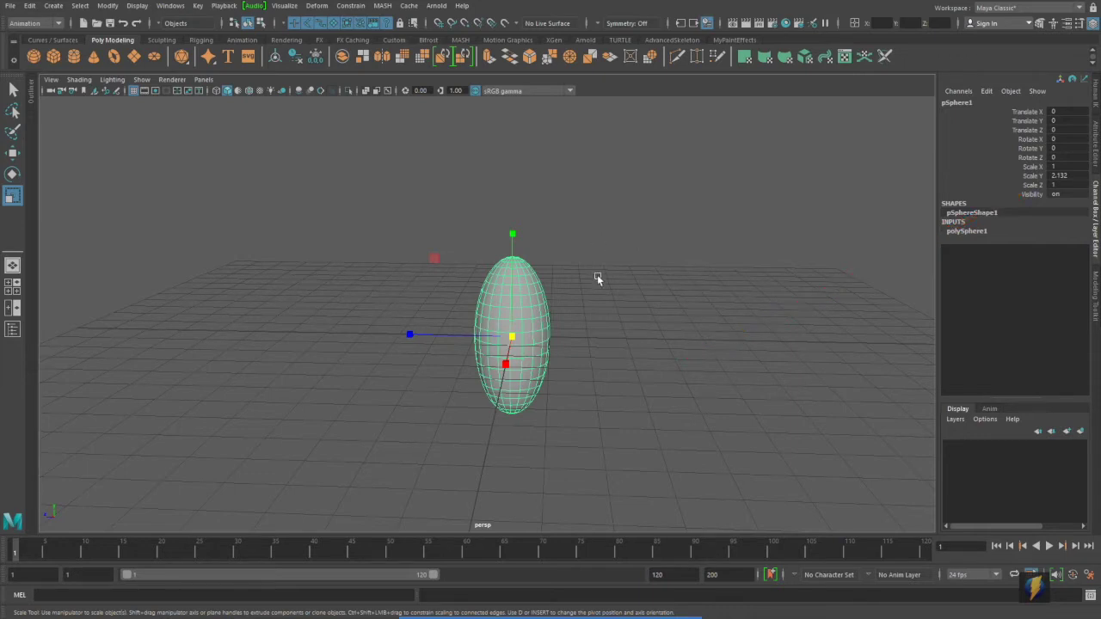
click(591, 593)
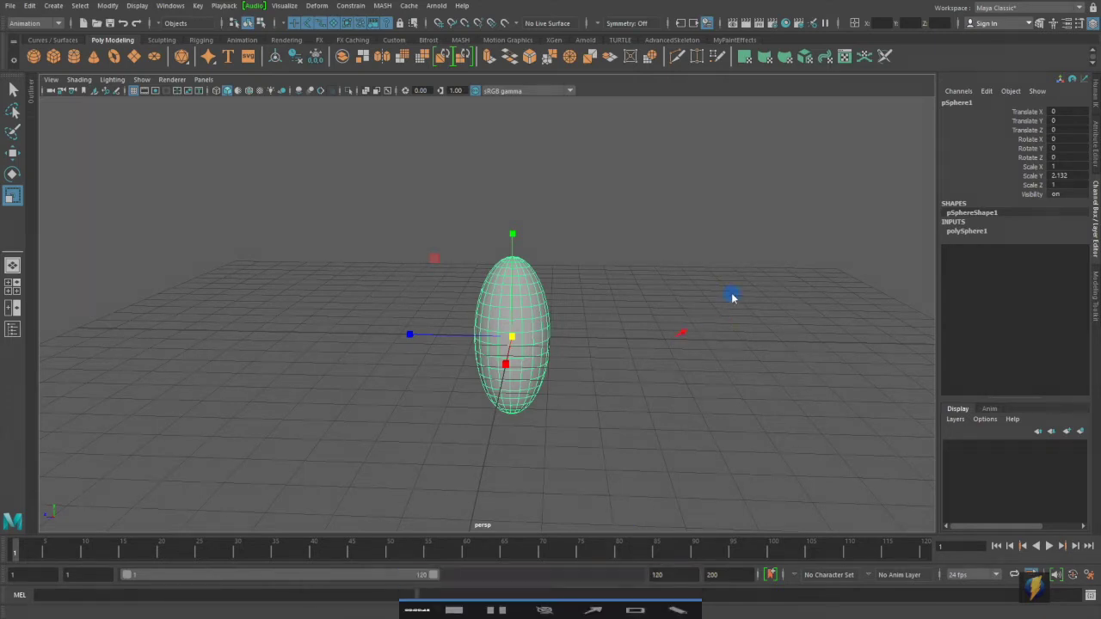
mouse_move(678, 336)
mouse_down()
mouse_move(991, 102)
mouse_move(994, 185)
mouse_up()
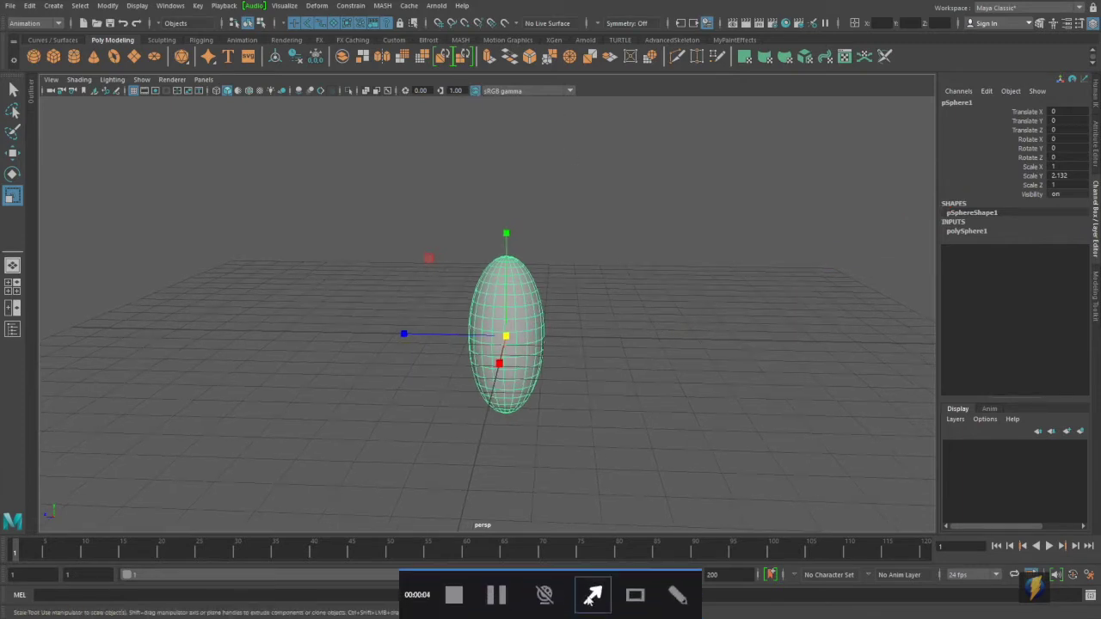
click(590, 595)
Add a Nonlinear Bend deformer to the ellipsoid.
drag(344, 326, 320, 25)
click(318, 6)
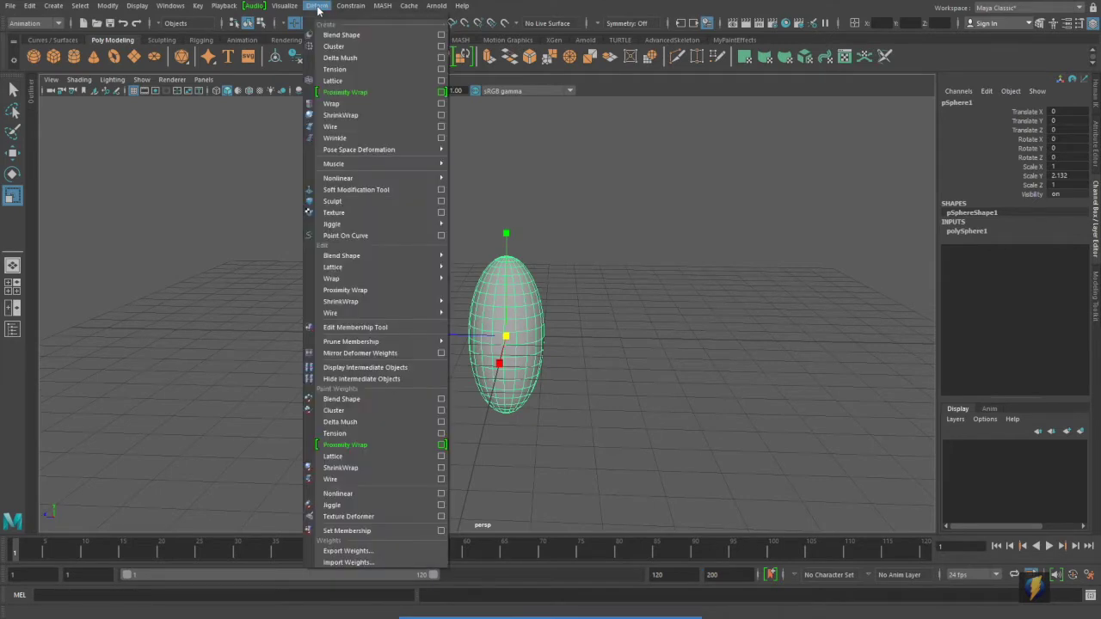
mouse_move(334, 178)
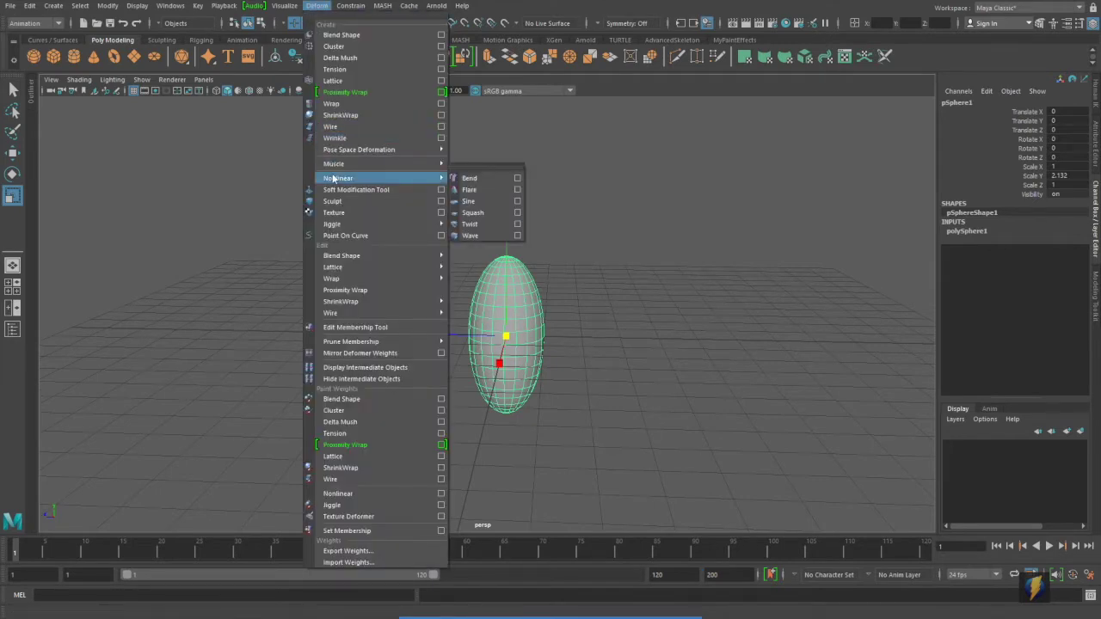
click(475, 180)
alt+drag(571, 204, 608, 284)
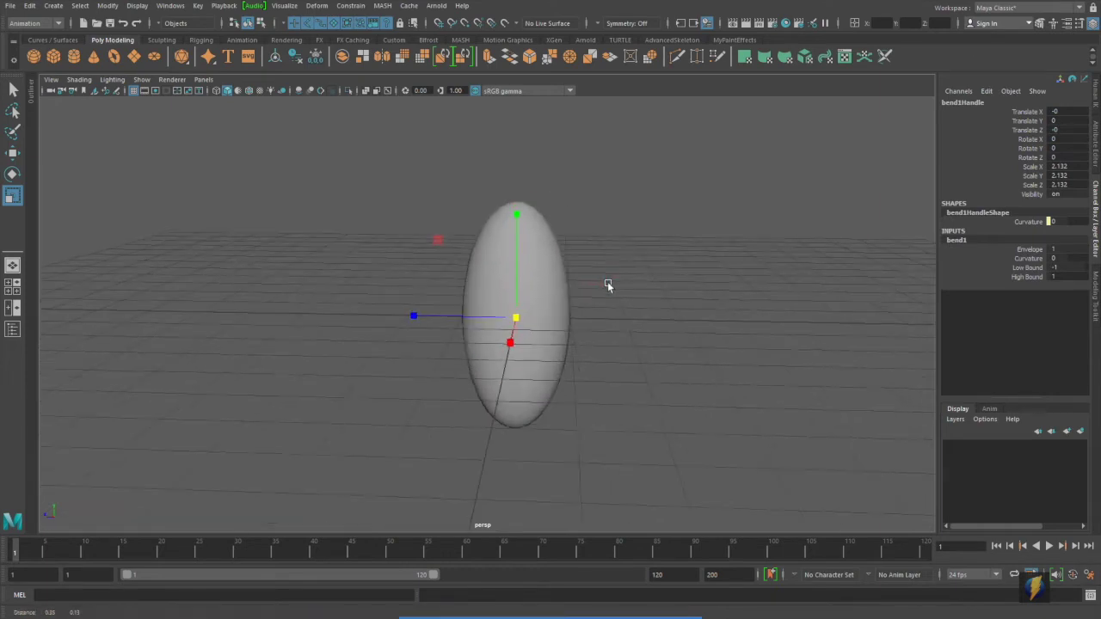
Shape the bend to Curvature 131.437, Low Bound -0.62 and High Bound 0.71.
click(1036, 259)
middle_drag(689, 227, 739, 229)
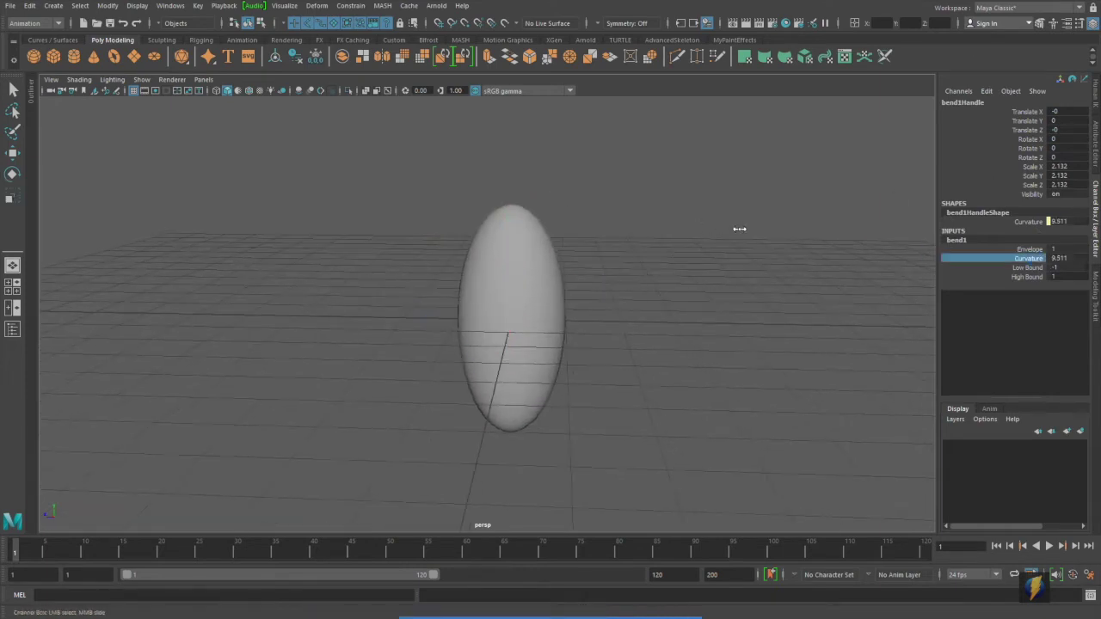
alt+drag(809, 232, 494, 228)
middle_drag(494, 229, 932, 207)
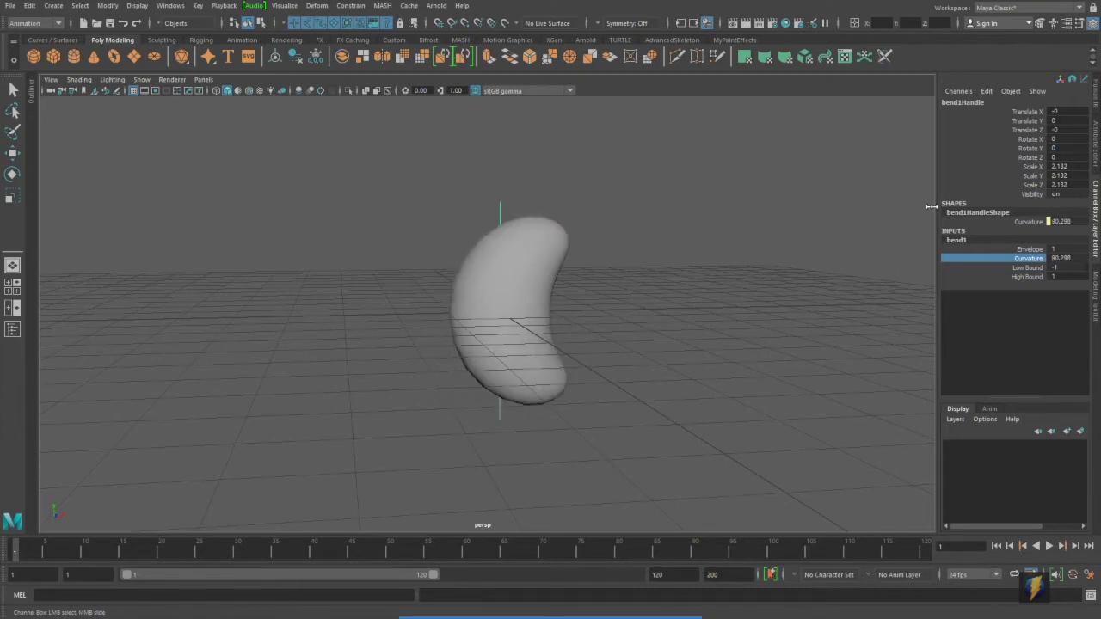
click(1028, 267)
mouse_move(639, 267)
middle_down()
mouse_move(705, 270)
mouse_move(596, 275)
mouse_move(782, 278)
mouse_move(650, 268)
middle_up()
click(1028, 258)
middle_drag(774, 241, 822, 244)
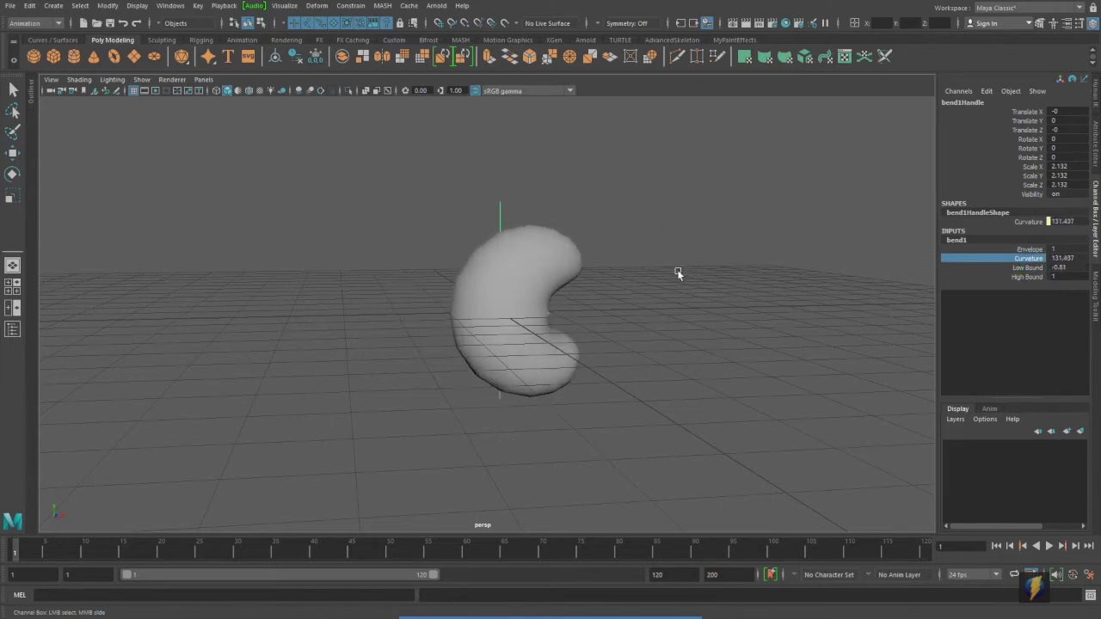
click(998, 269)
middle_drag(720, 265, 606, 256)
click(1027, 277)
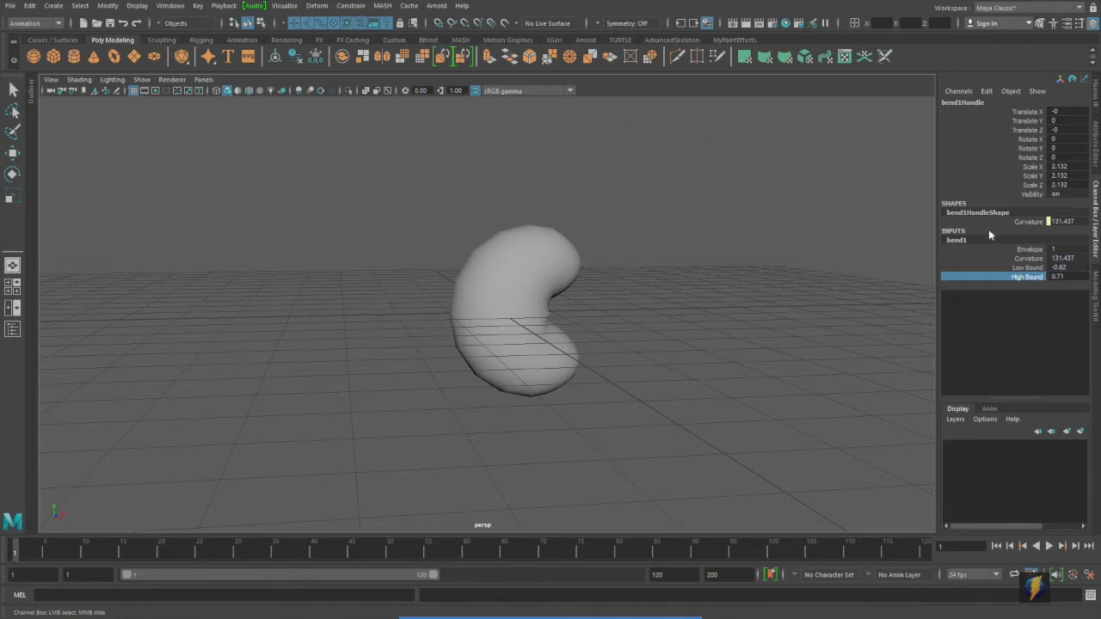
Key the bend Curvature at frame 1, then key it at -127.54 on frame 24.
click(1028, 259)
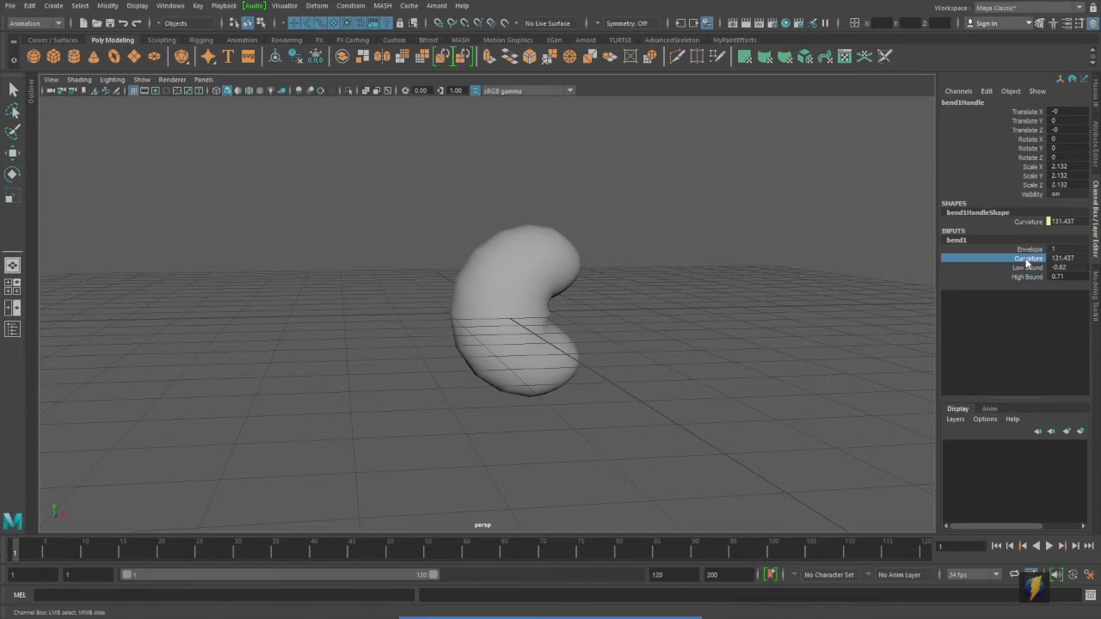
right_click(1026, 263)
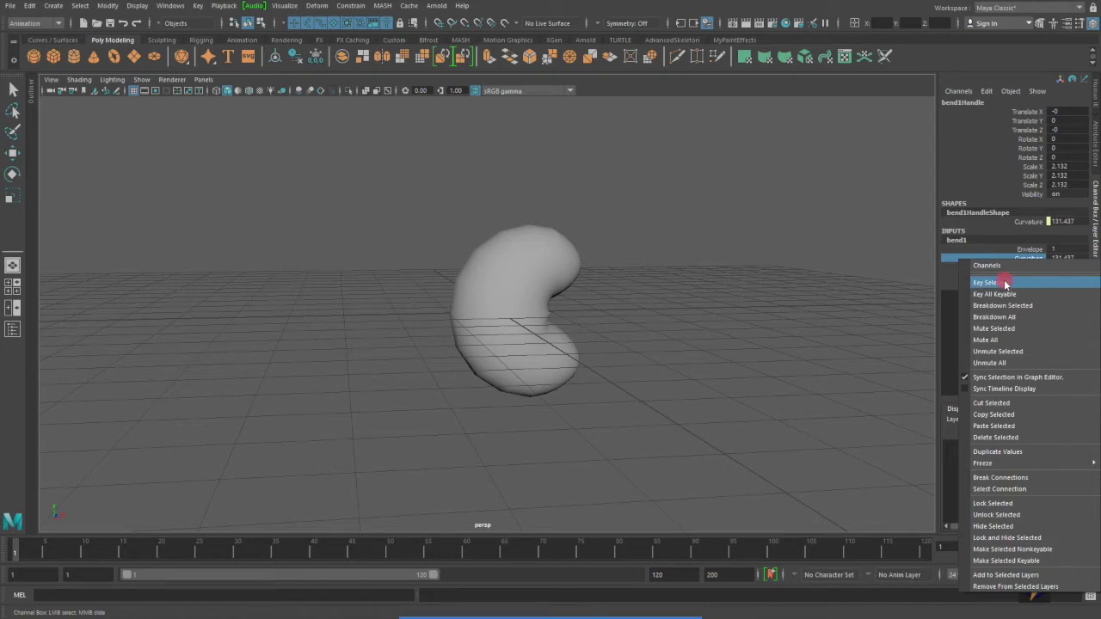
click(1003, 282)
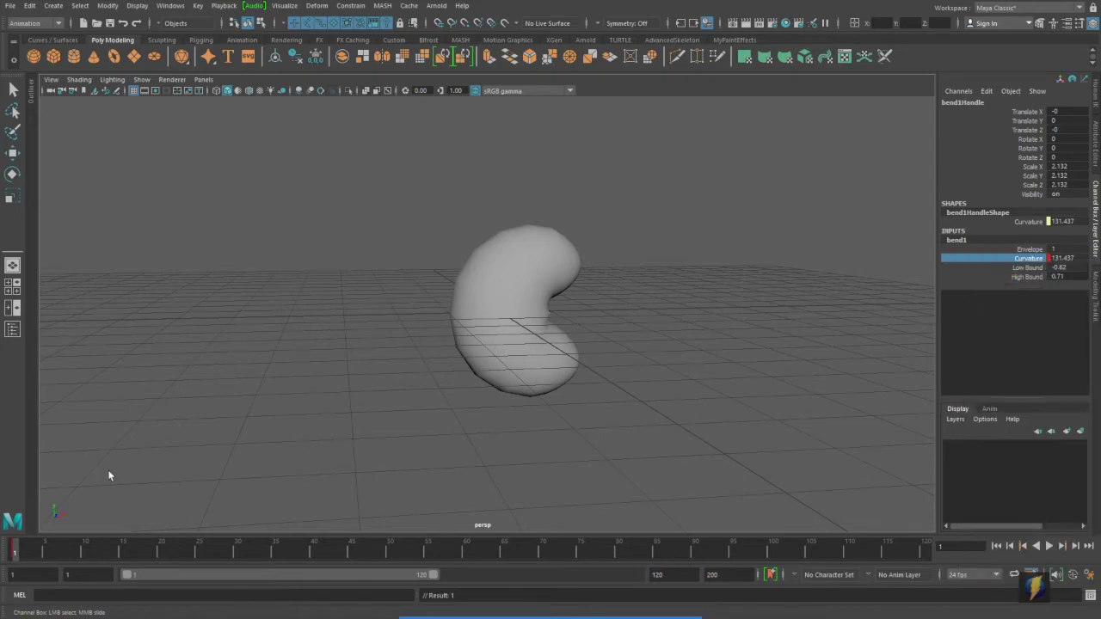
drag(18, 557, 193, 568)
click(986, 259)
middle_drag(807, 232, 677, 230)
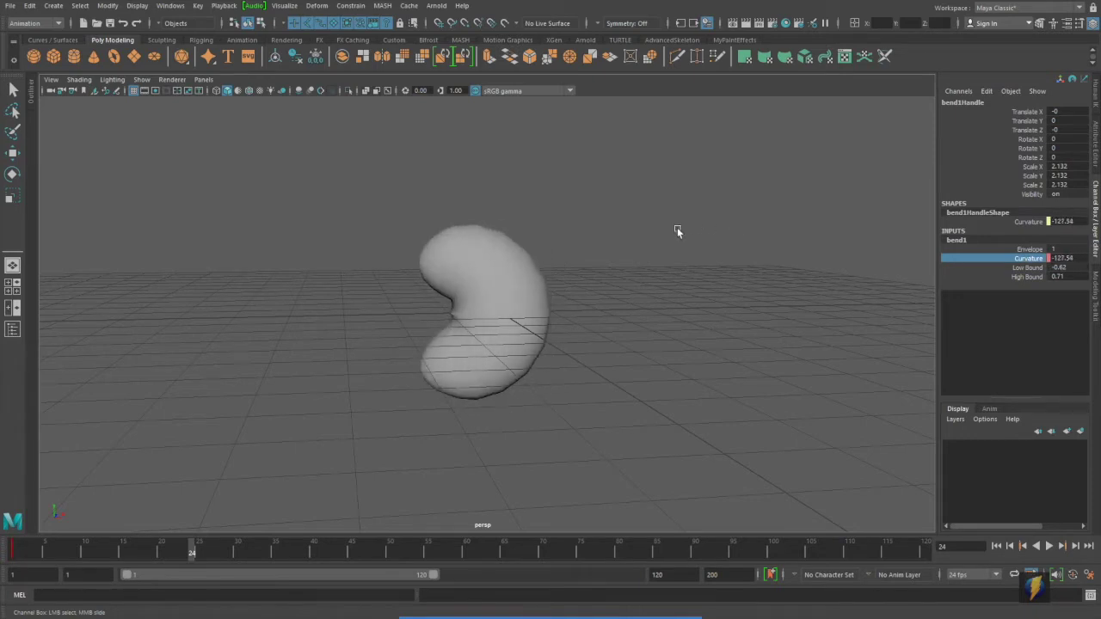
right_click(1026, 263)
click(977, 280)
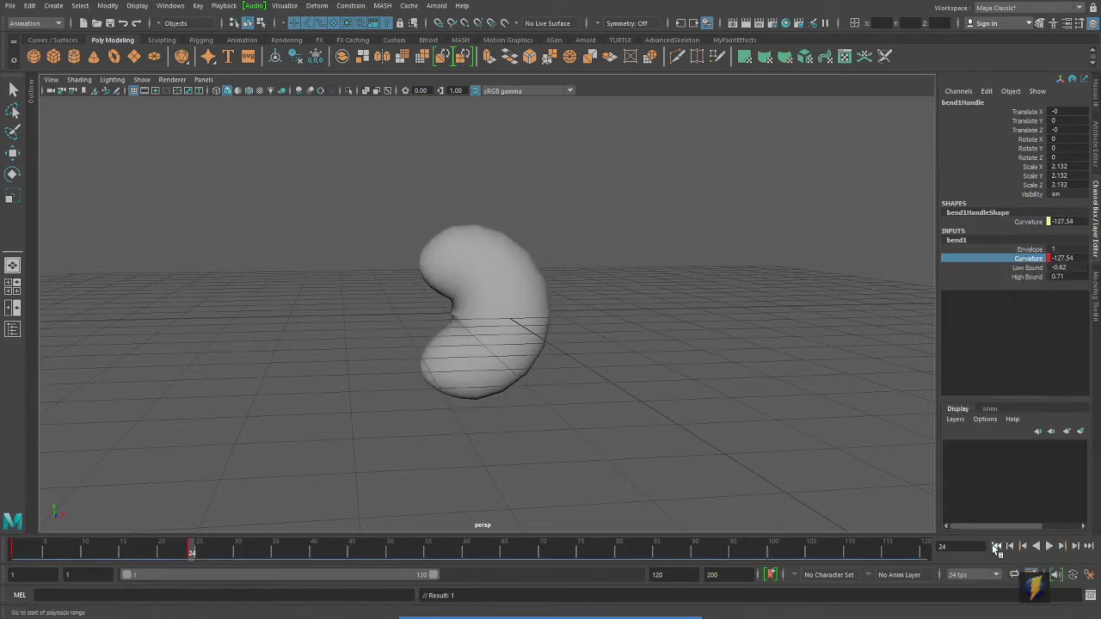
Play the bend animation back from the start.
click(997, 548)
click(1049, 548)
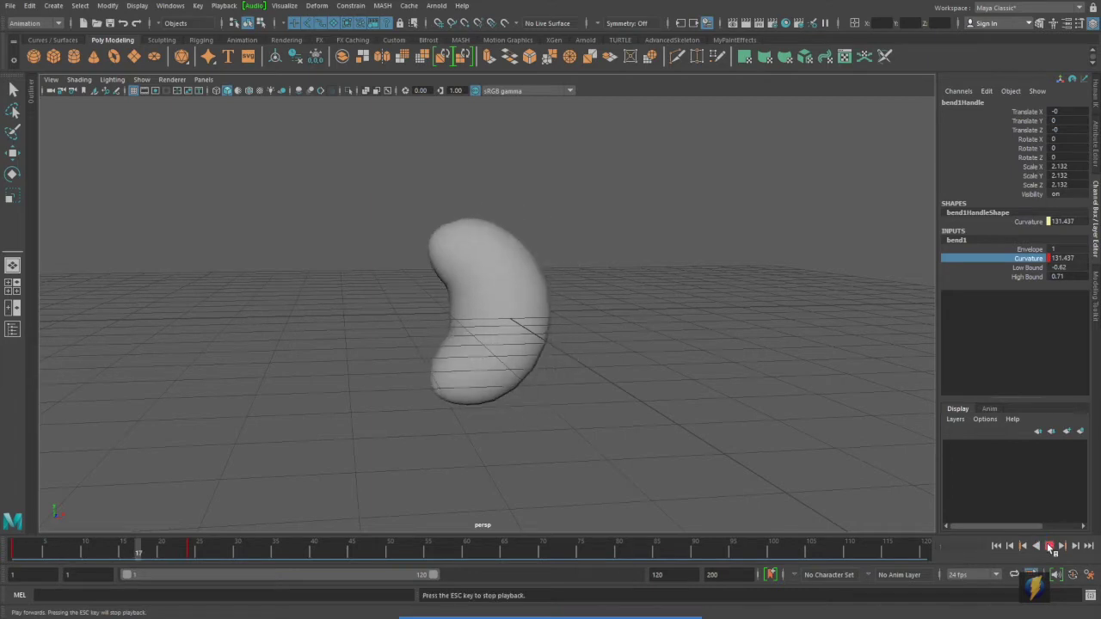
click(1050, 547)
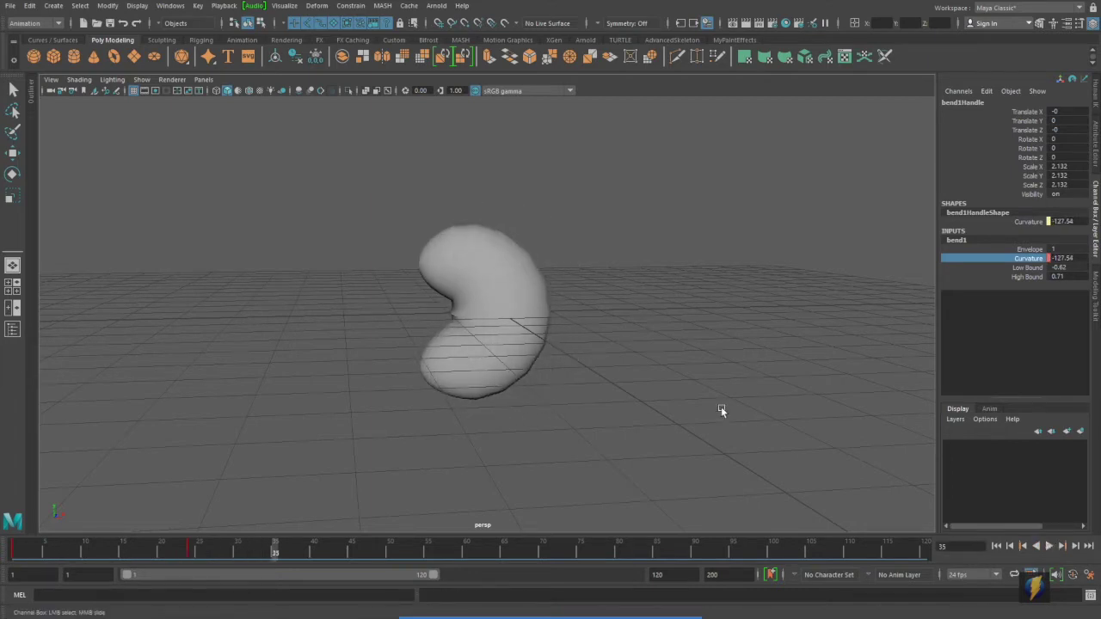
alt+drag(721, 406, 697, 381)
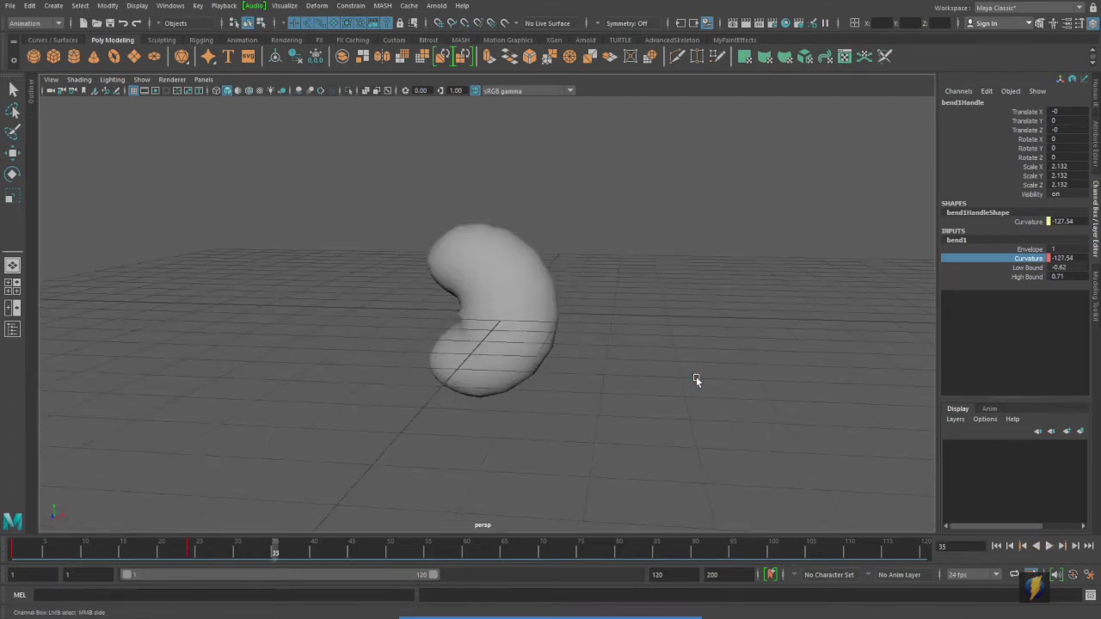
Delete the bend deformer in wireframe view, leaving a plain ellipsoid.
key(4)
click(643, 344)
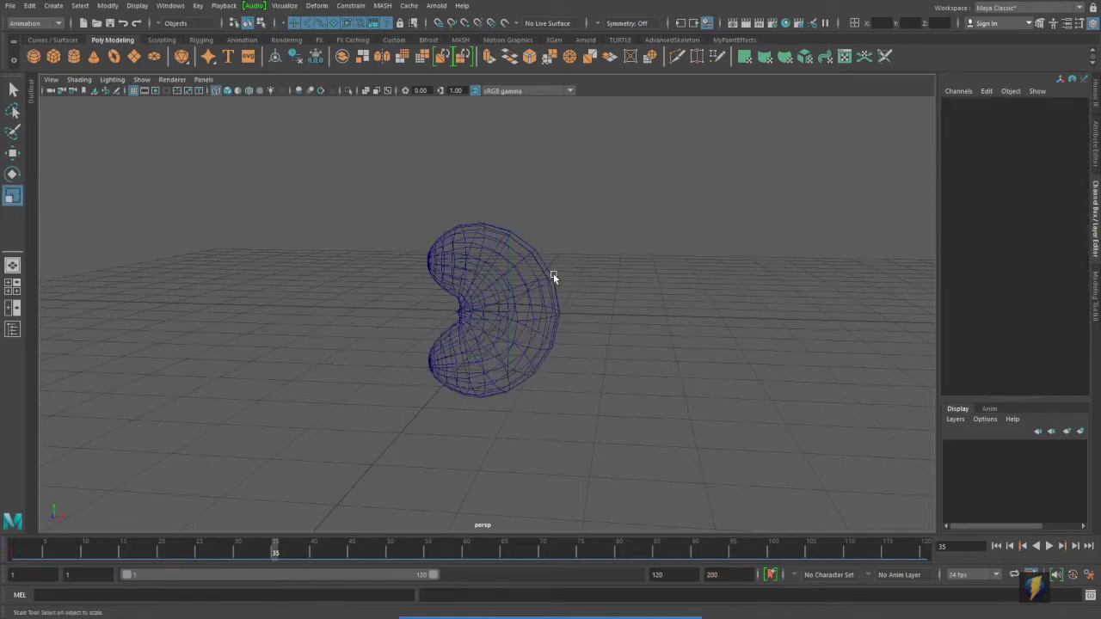
click(508, 268)
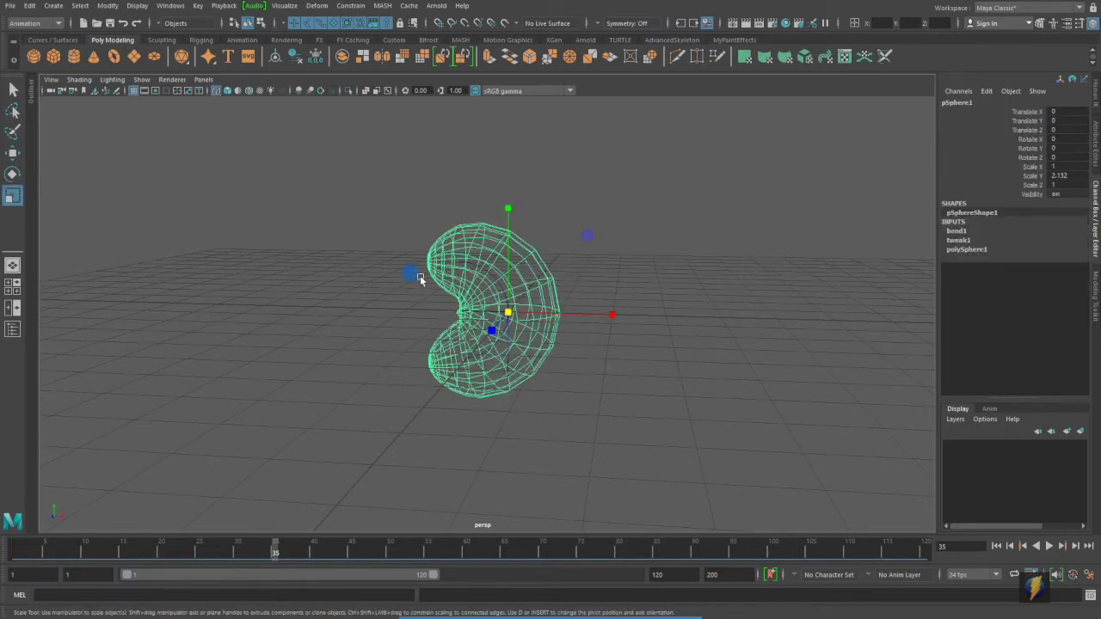
drag(416, 273, 620, 363)
key(Delete)
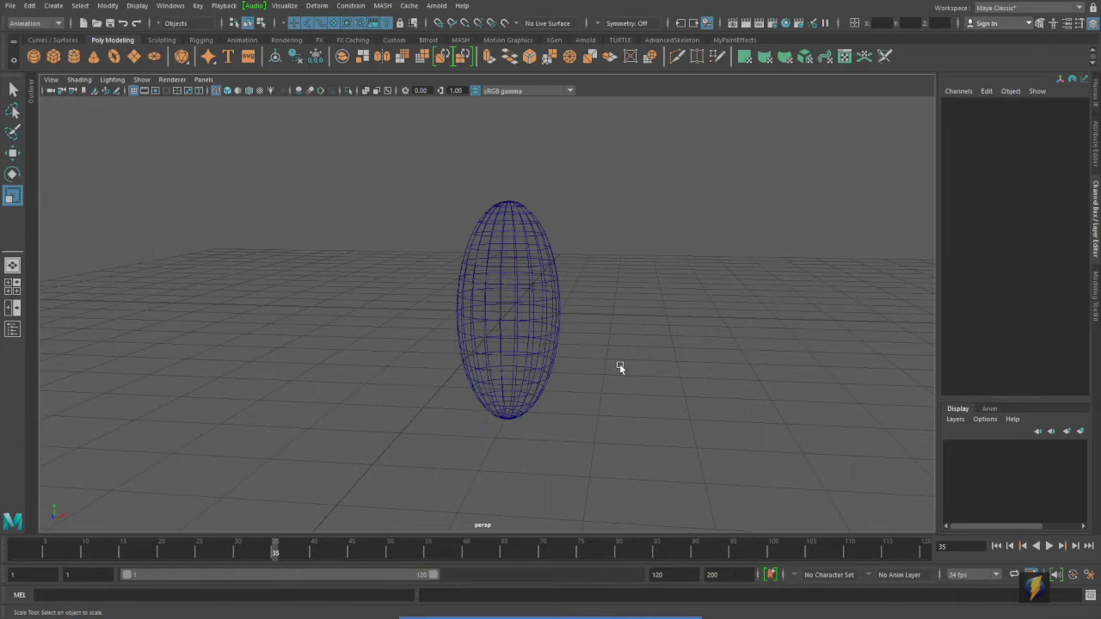
key(5)
Select the ellipsoid sphere.
mouse_move(639, 318)
alt+mouse_down()
mouse_move(594, 318)
mouse_move(620, 315)
alt+mouse_up()
alt+right_drag(473, 329, 652, 334)
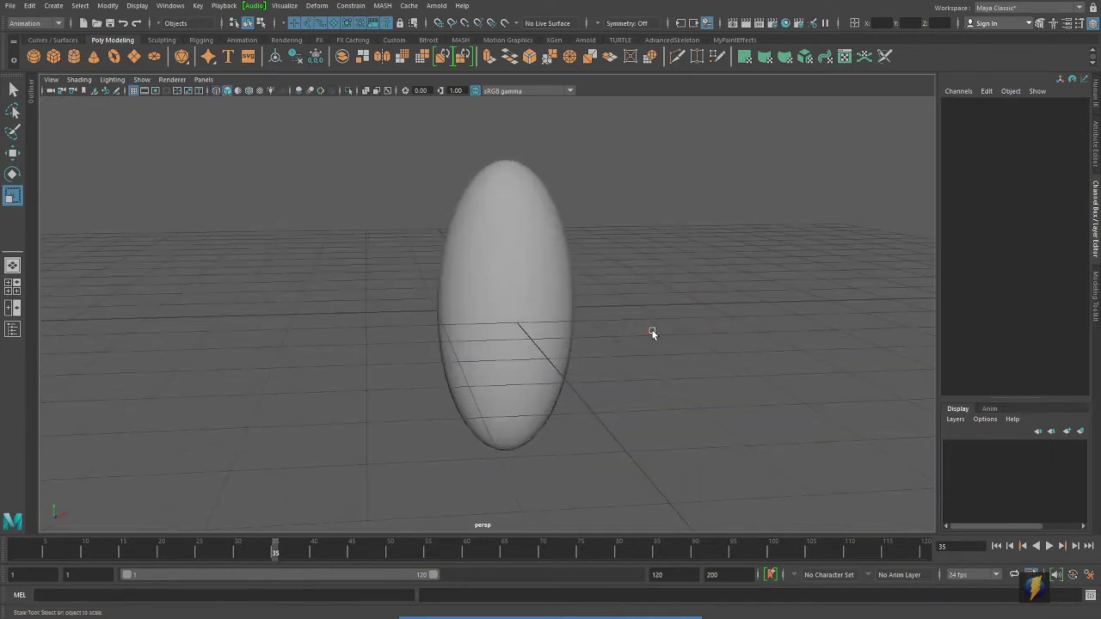
click(510, 333)
alt+drag(722, 270, 542, 277)
click(542, 277)
click(474, 299)
Replace the sphere with a polygon plane scaled to about 11.7 with 50×50 subdivisions.
key(Delete)
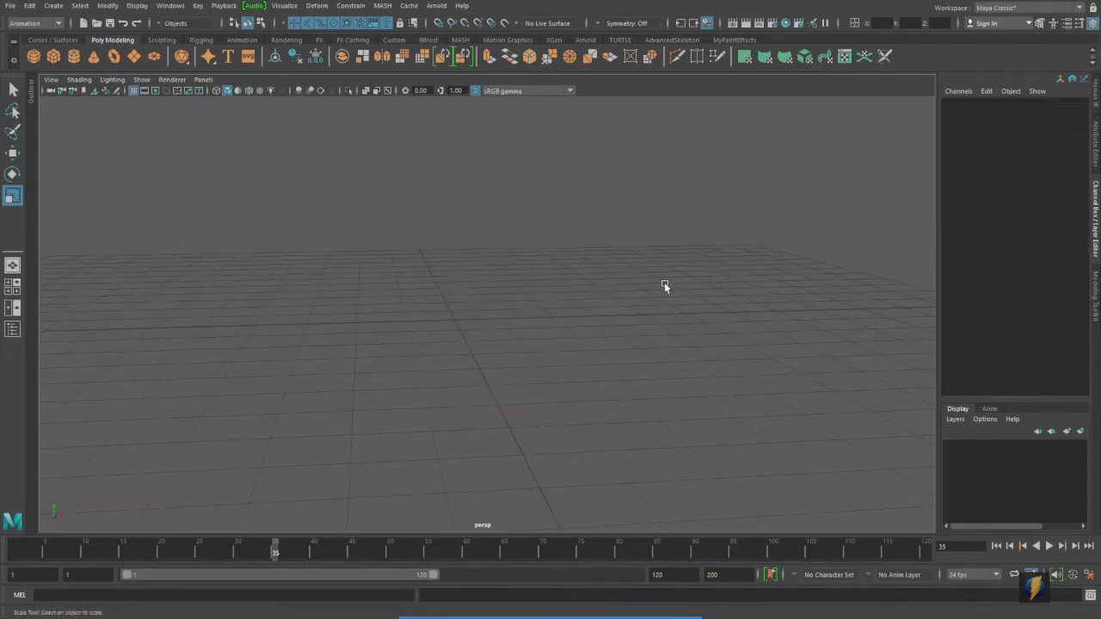
click(133, 55)
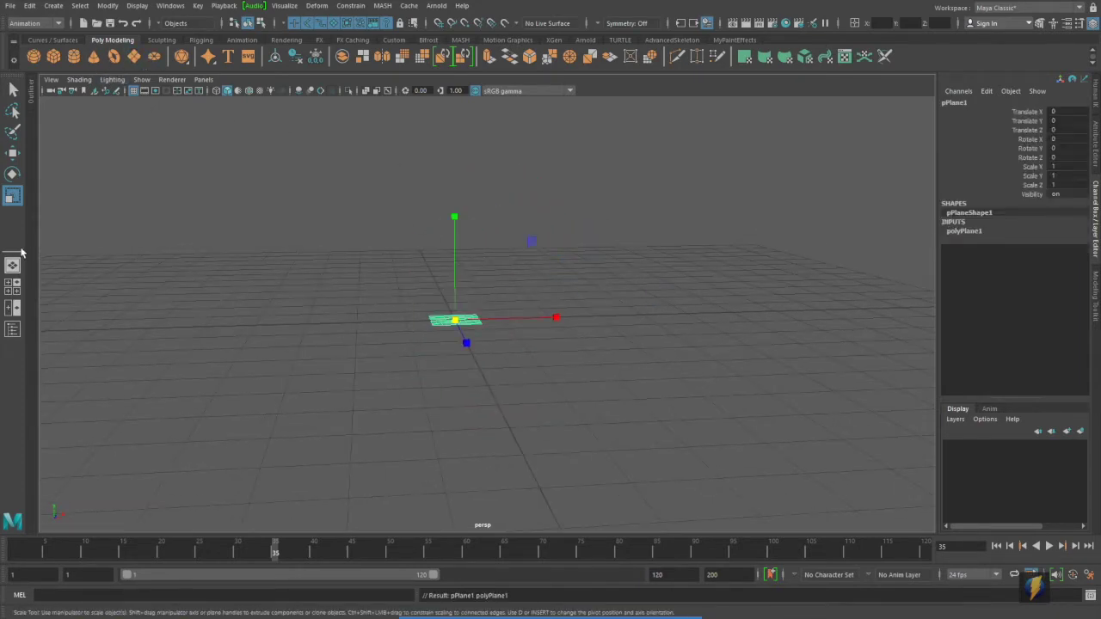
drag(456, 320, 845, 329)
click(967, 235)
drag(1015, 258, 1020, 268)
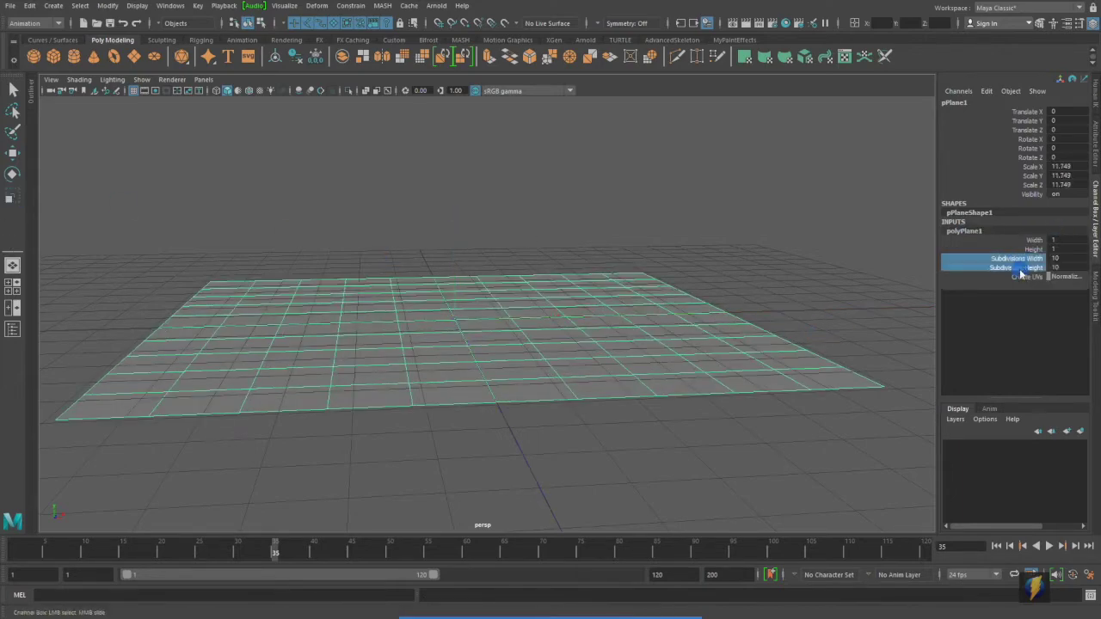
middle_drag(482, 275, 505, 341)
alt+drag(505, 342, 452, 302)
Freeze the plane's transformations and add a Nonlinear Wave deformer to it.
click(108, 6)
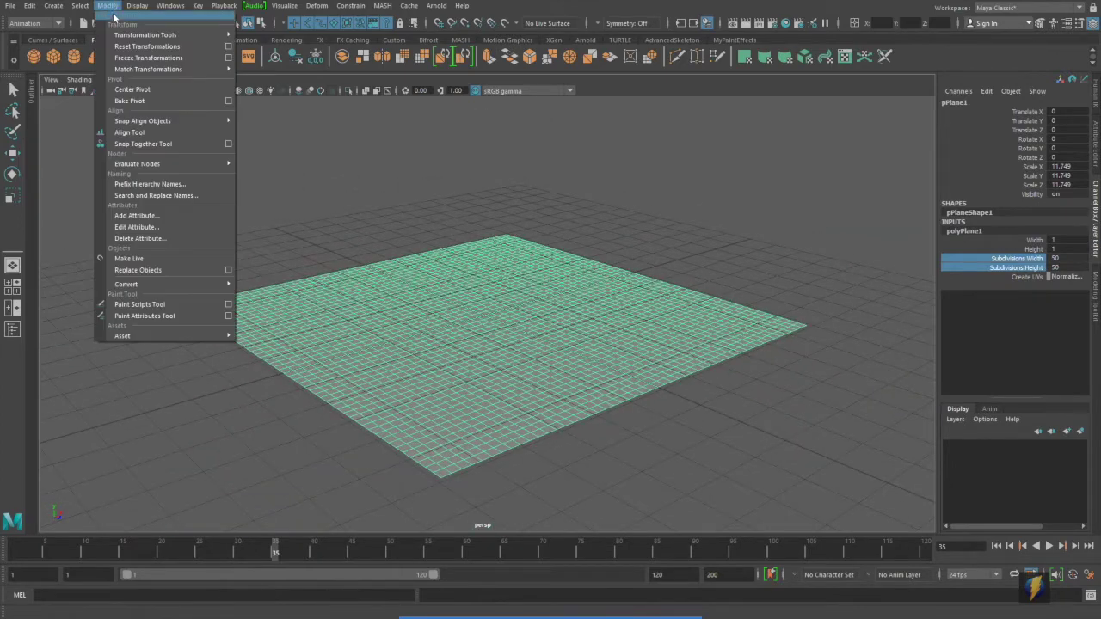
click(138, 51)
alt+drag(511, 197, 542, 202)
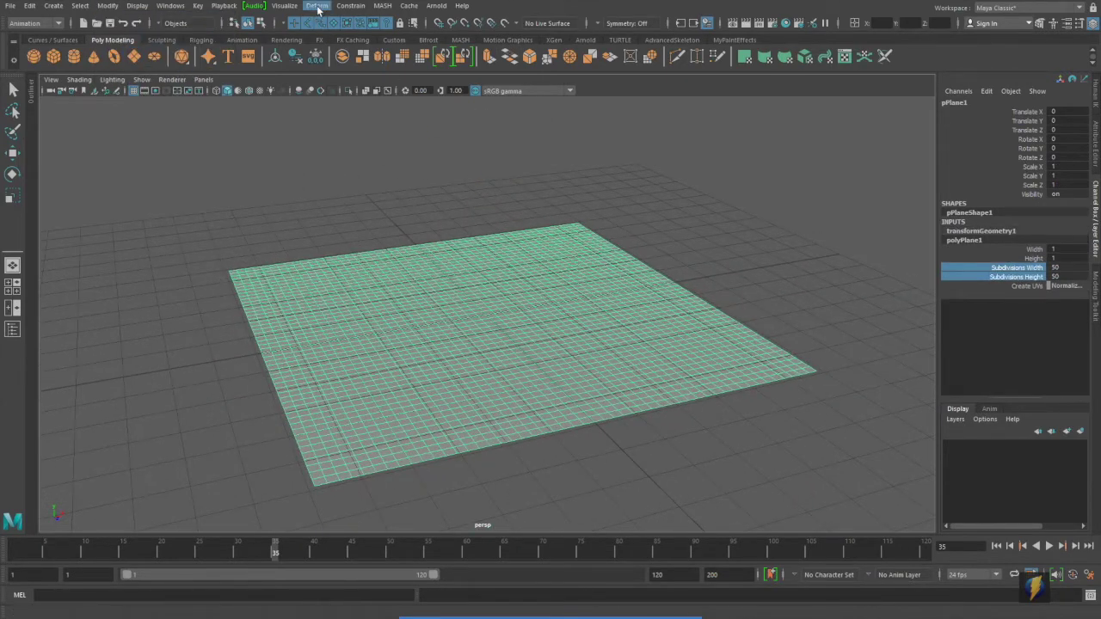
click(317, 6)
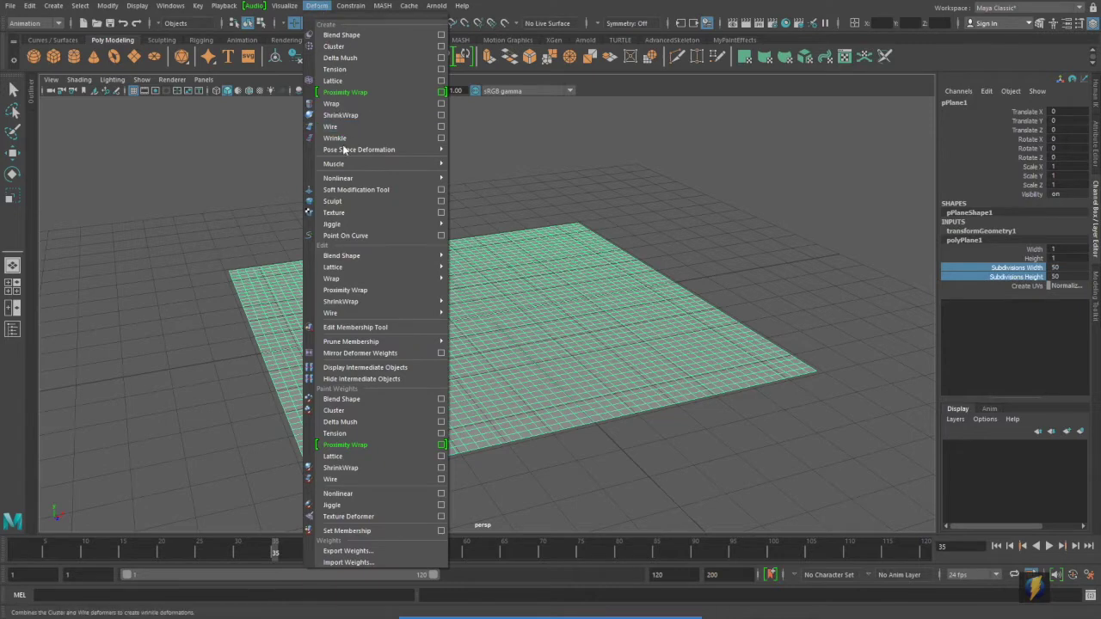
mouse_move(347, 180)
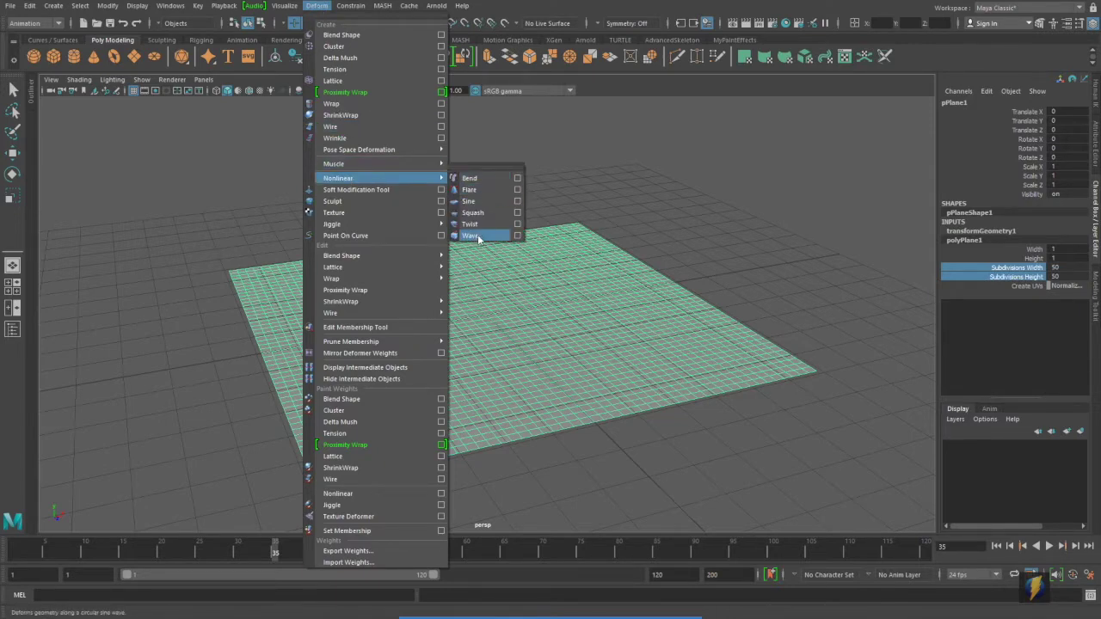
click(478, 237)
mouse_move(479, 238)
alt+mouse_down()
mouse_move(585, 258)
mouse_move(464, 250)
mouse_move(491, 254)
alt+mouse_up()
Set the wave's Amplitude to 0.09 and Wavelength to 0.32.
key(r)
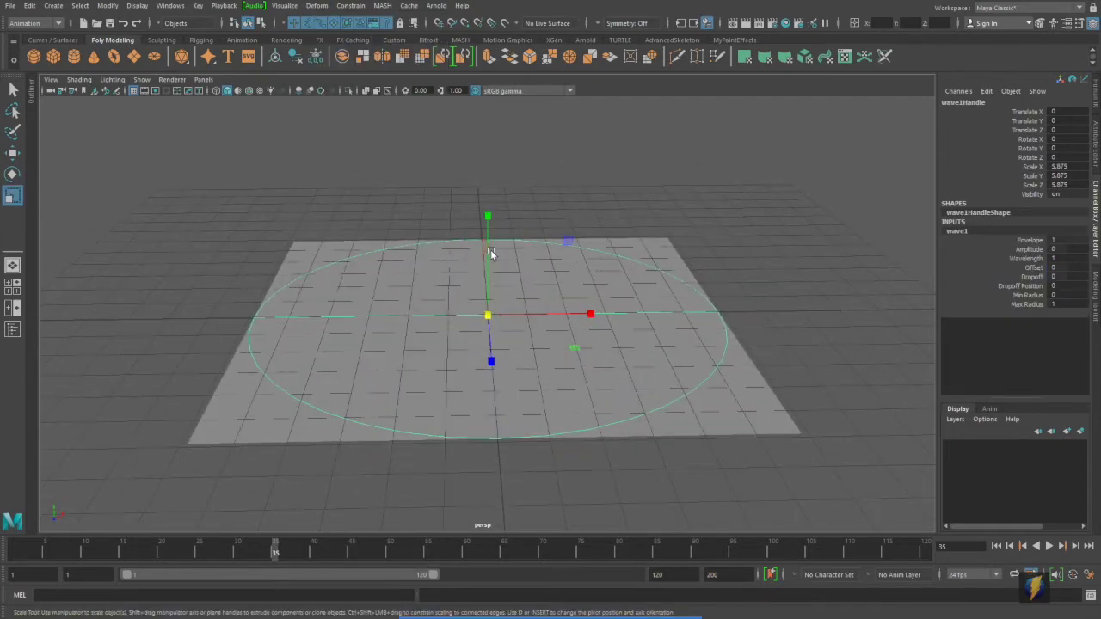
alt+middle_drag(491, 254, 507, 252)
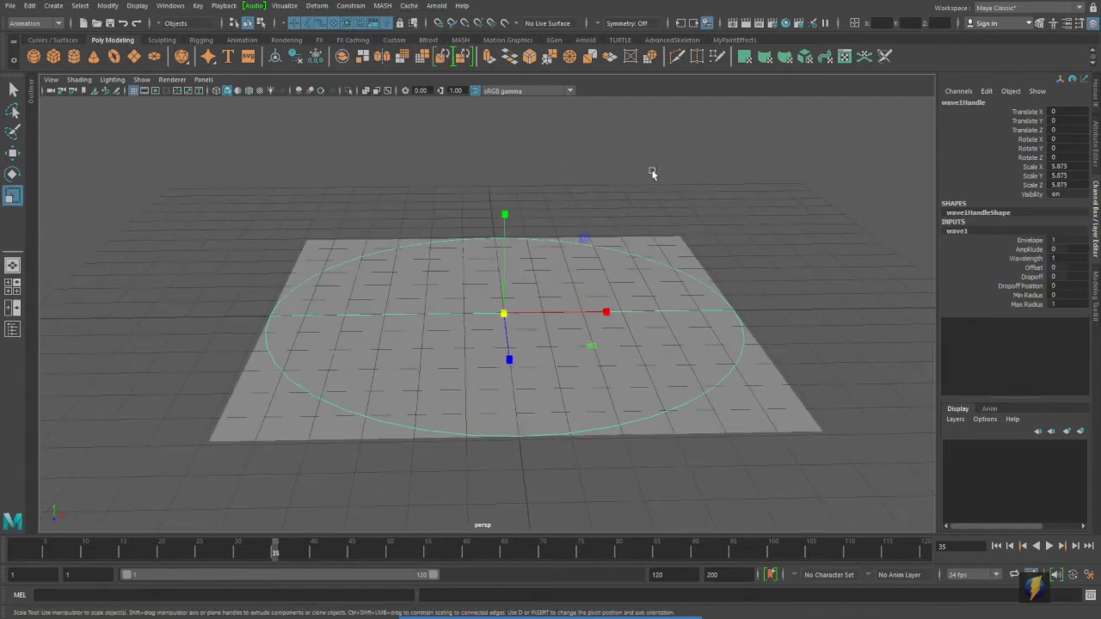
click(1032, 250)
middle_drag(688, 210, 695, 209)
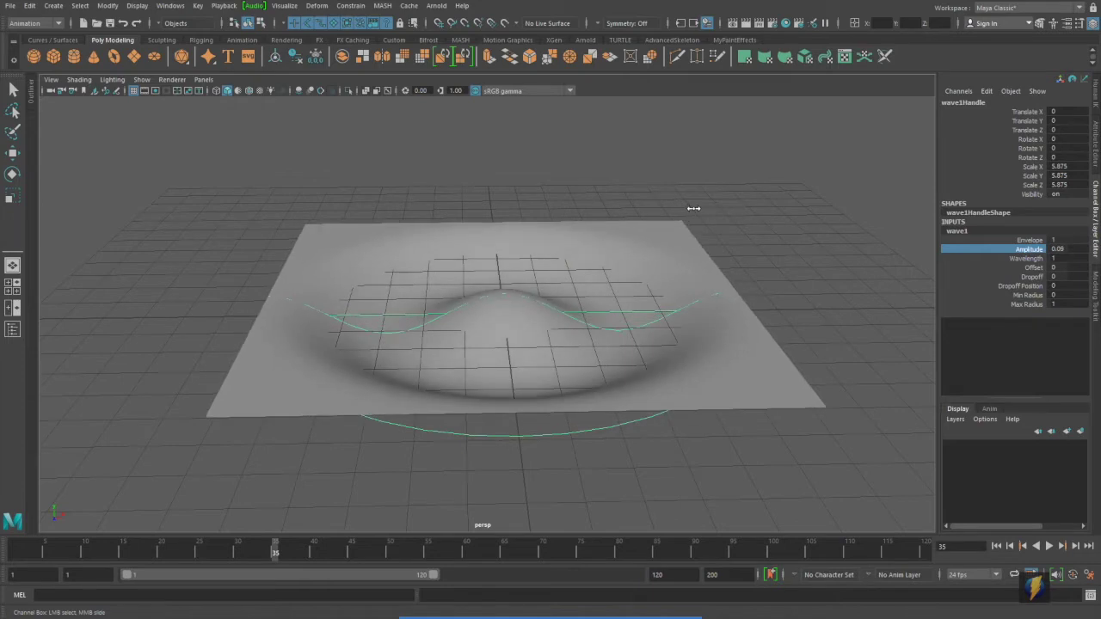
click(1041, 259)
middle_drag(591, 207, 552, 210)
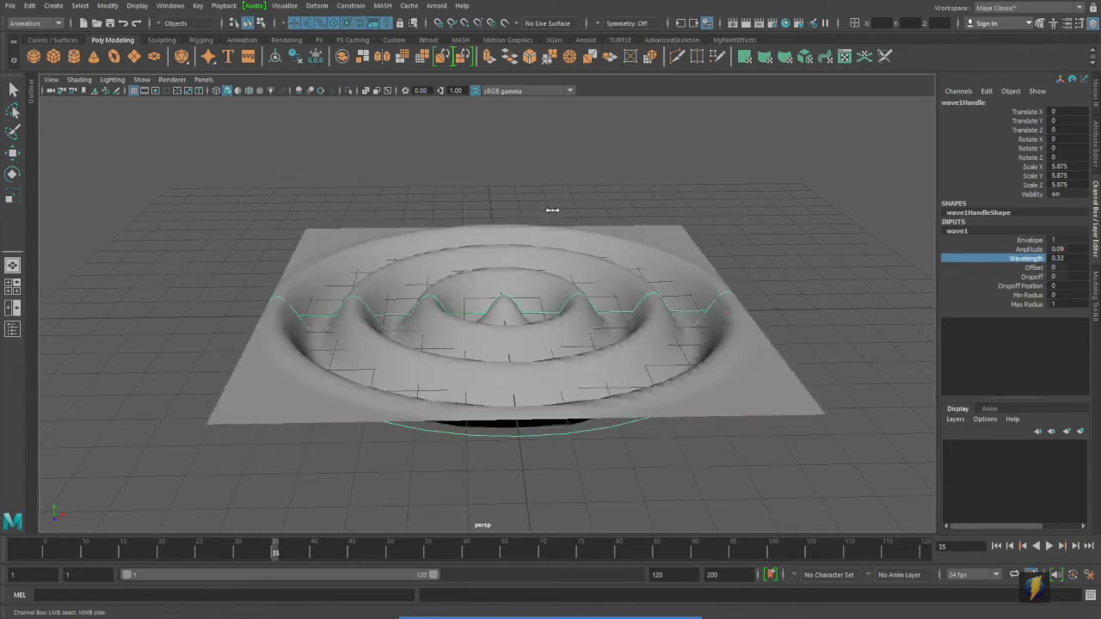
alt+drag(448, 274, 491, 252)
Key wave Offset 0 at frame 1 and about 5.85 at frame 120, then play it.
click(1032, 268)
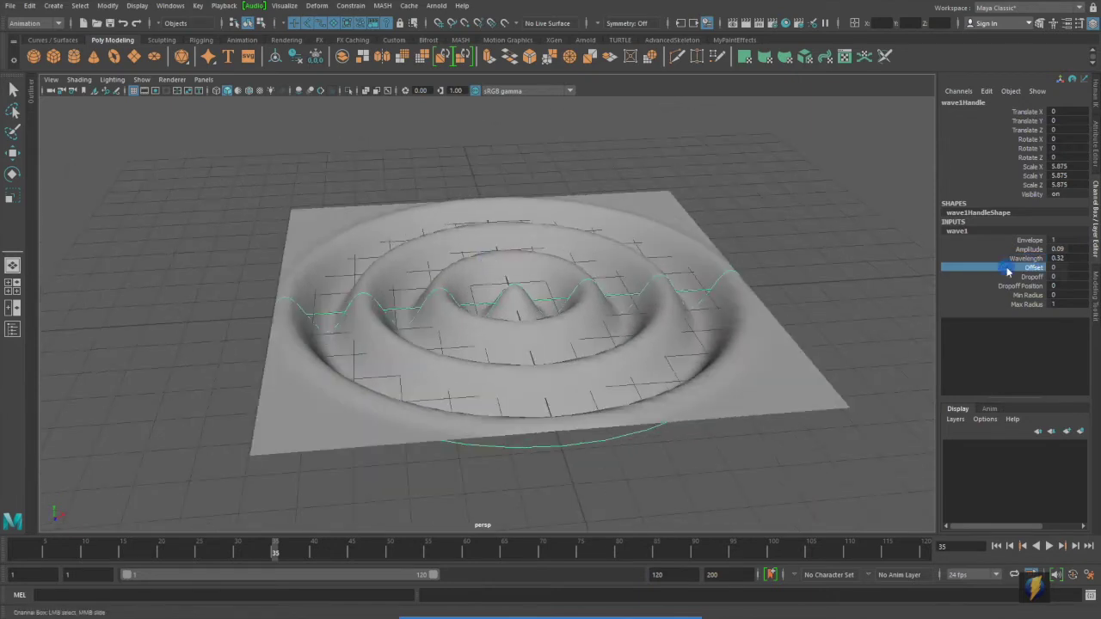
middle_drag(750, 271, 709, 277)
drag(281, 551, 15, 552)
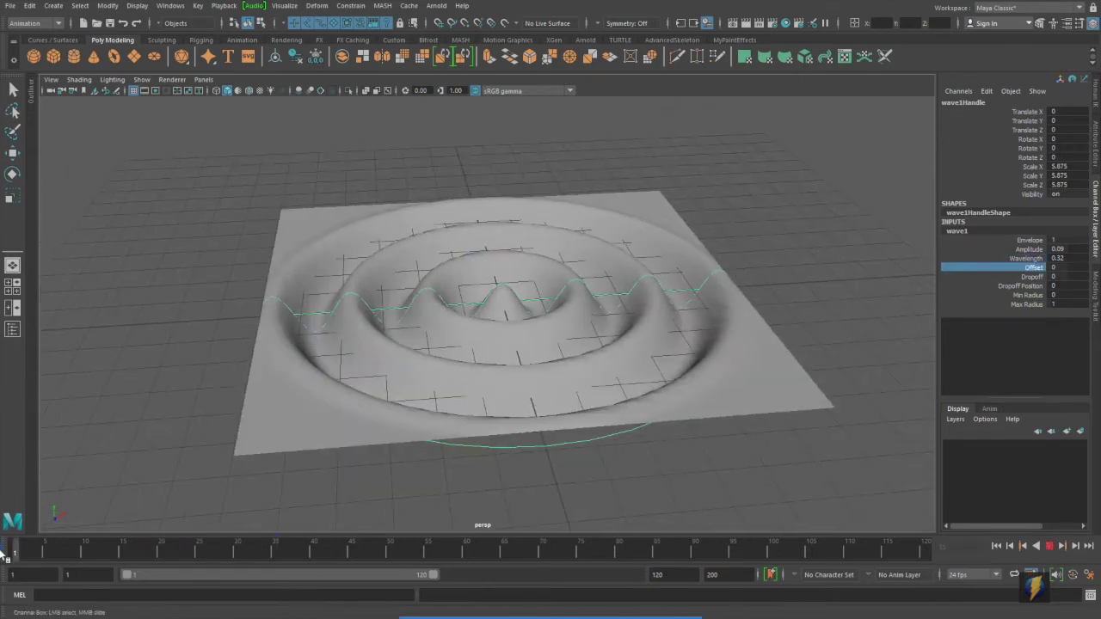
right_click(1033, 270)
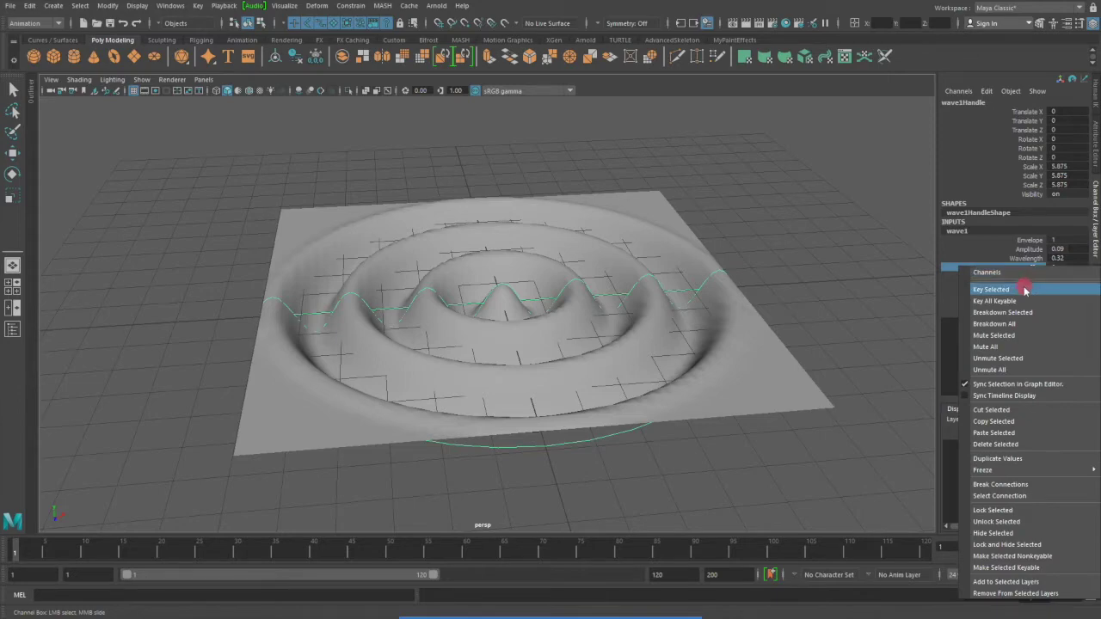
click(1028, 286)
drag(15, 551, 933, 552)
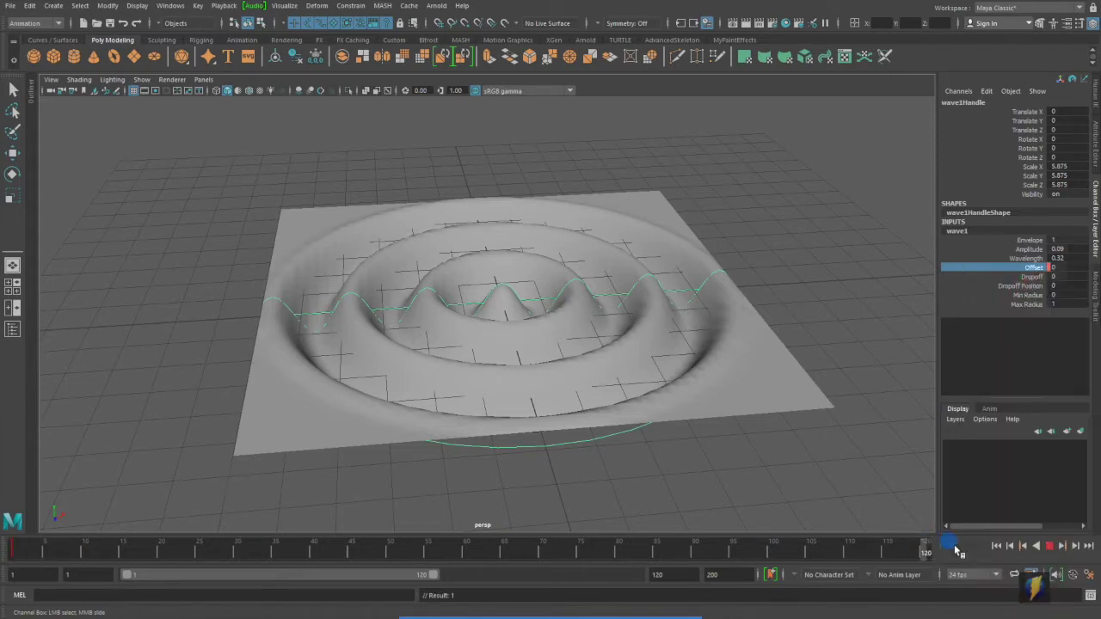
middle_drag(652, 255, 881, 298)
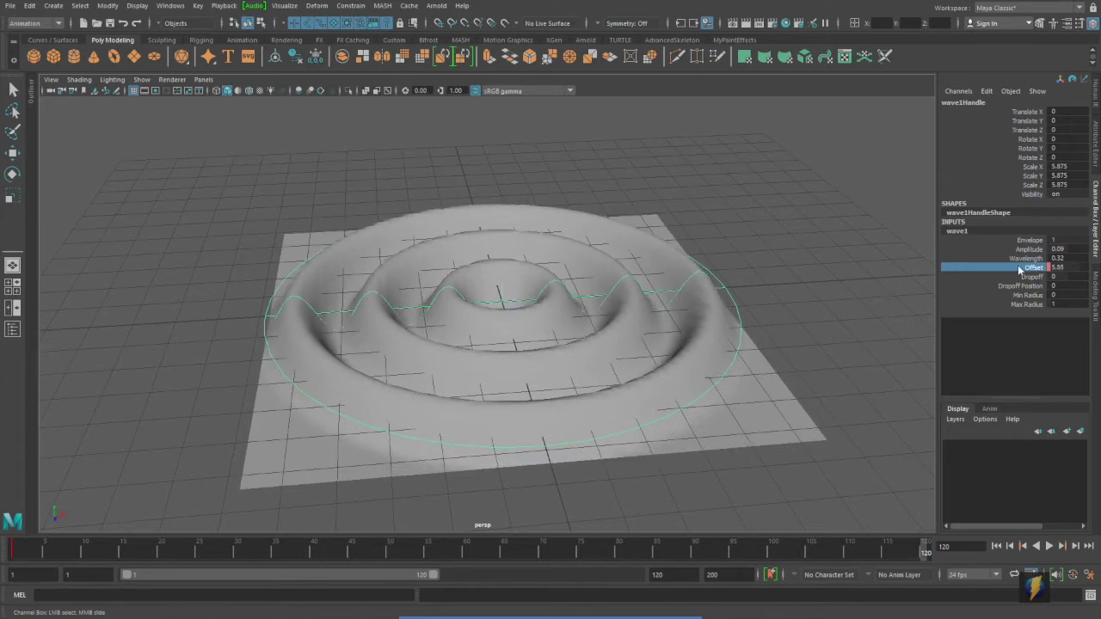
right_click(1020, 271)
click(998, 284)
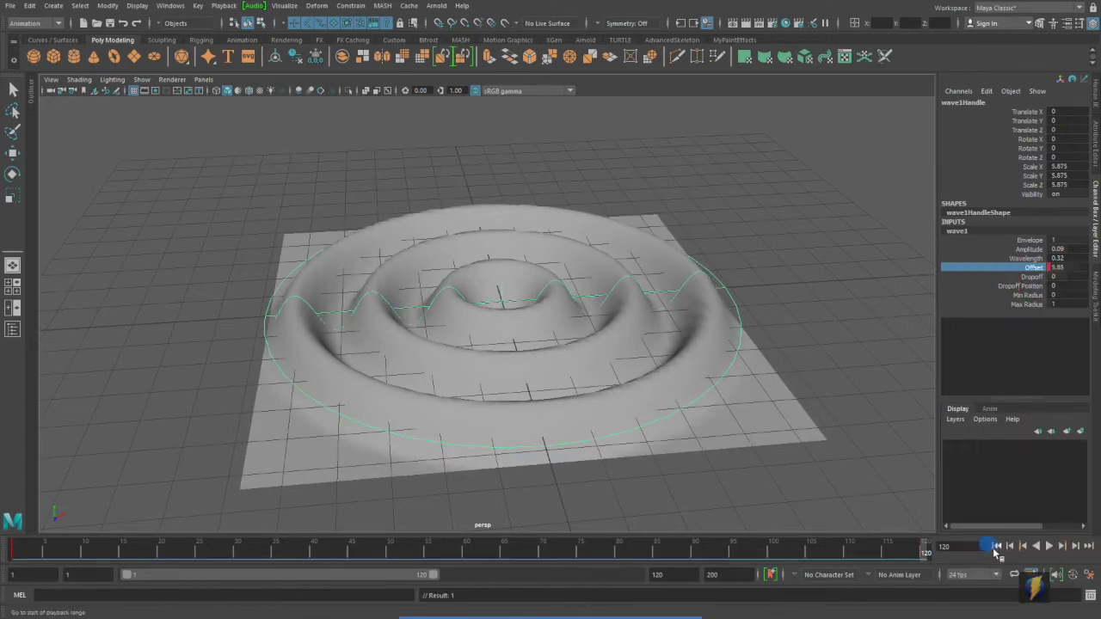
click(996, 548)
click(1049, 547)
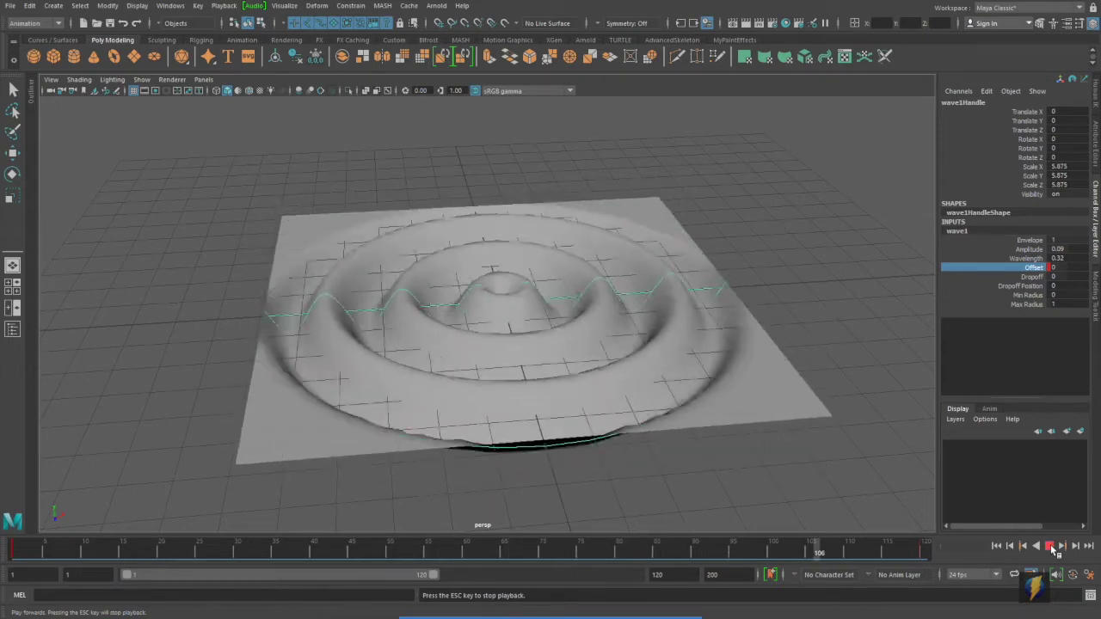
click(996, 548)
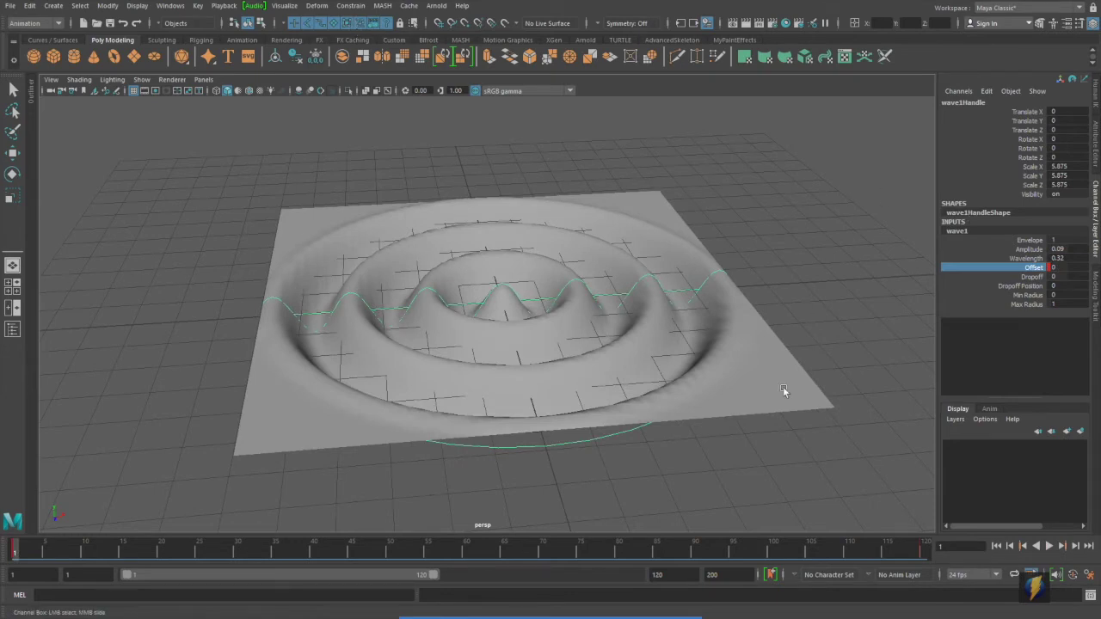
Re-key Offset to 2 at frame 120 and play the ripple animation back.
click(923, 550)
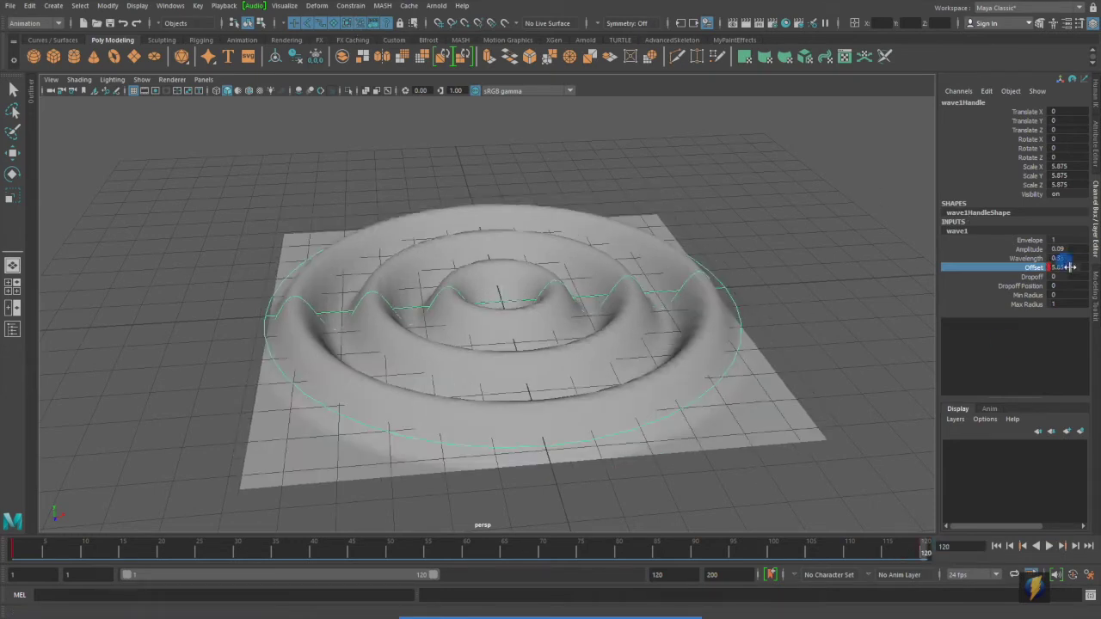
double_click(1071, 267)
text(2)
key(Return)
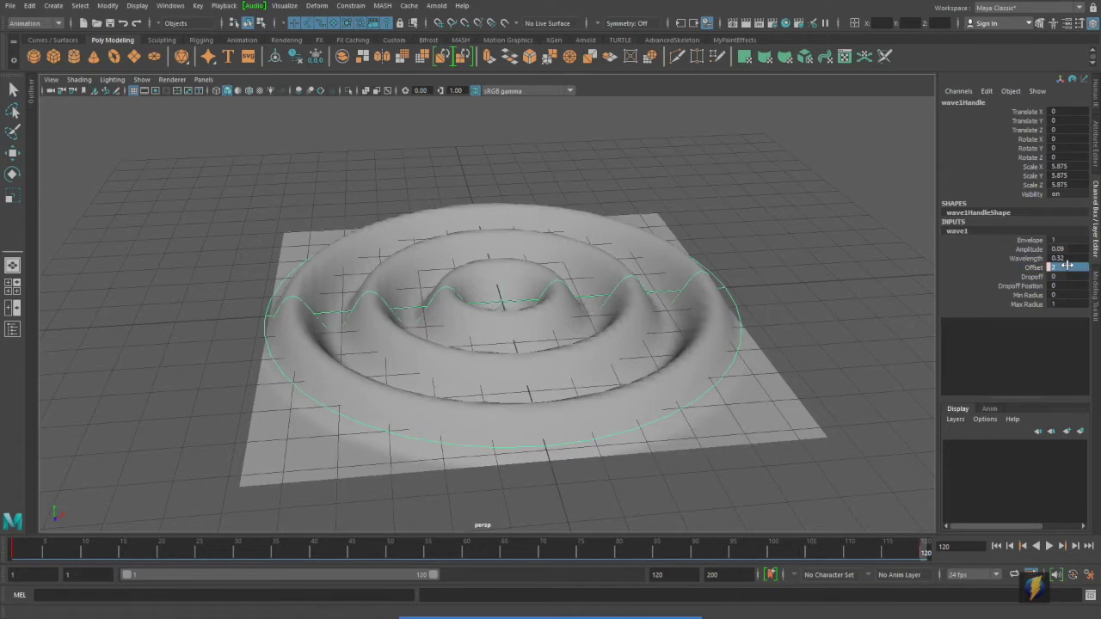
right_click(1042, 268)
click(1042, 285)
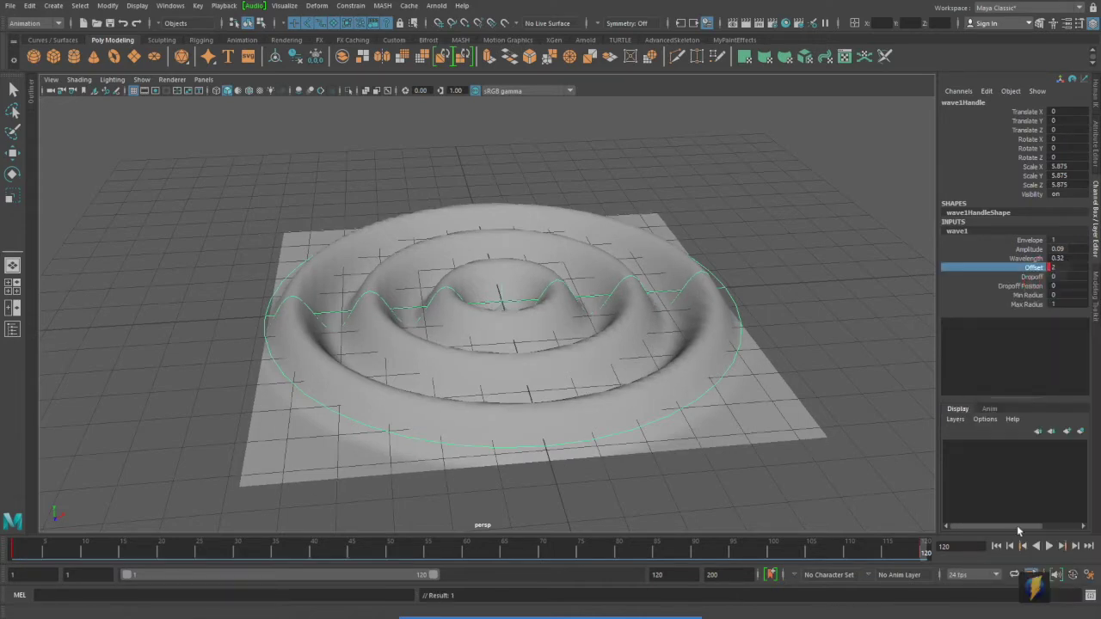
click(996, 546)
click(1050, 547)
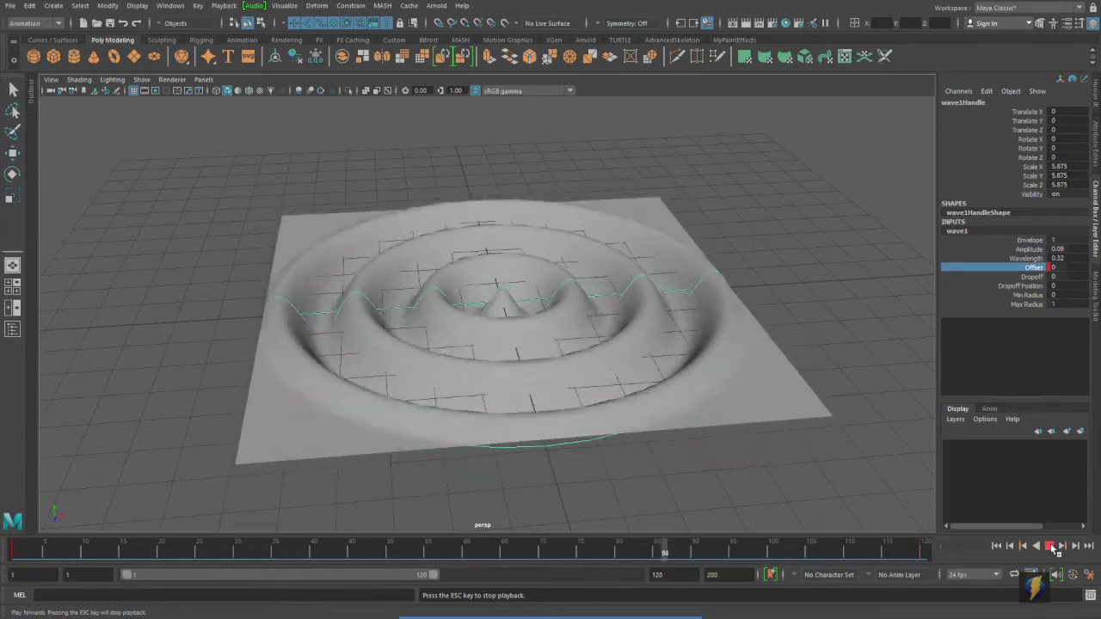
click(1049, 547)
Go back to frame 1 and choose the Sine deformer from Deform > Nonlinear.
click(996, 547)
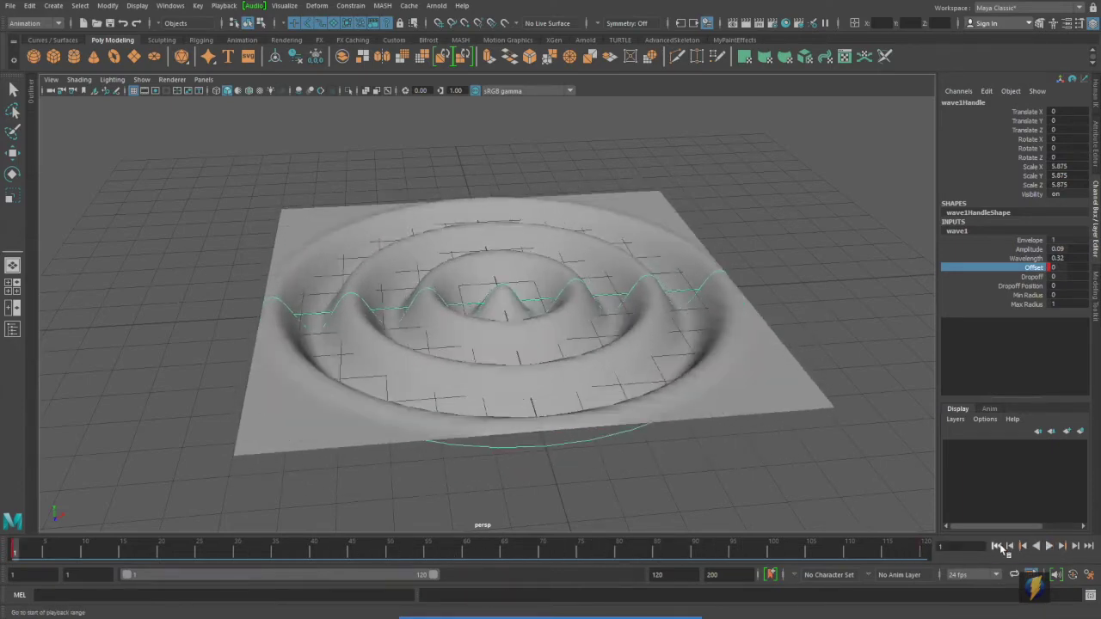
click(318, 6)
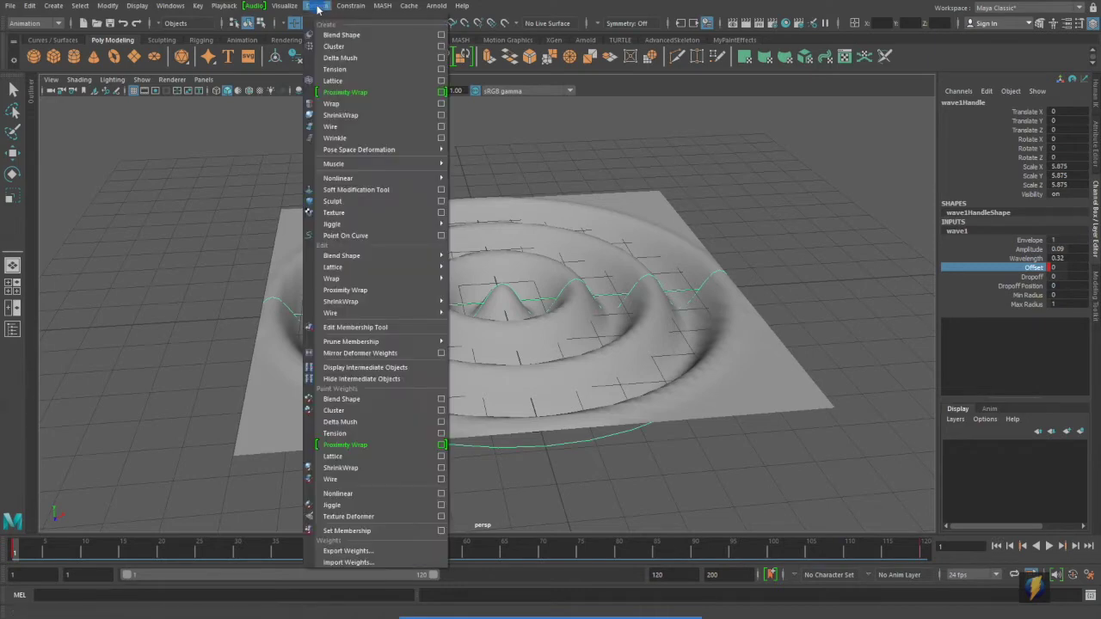
mouse_move(337, 181)
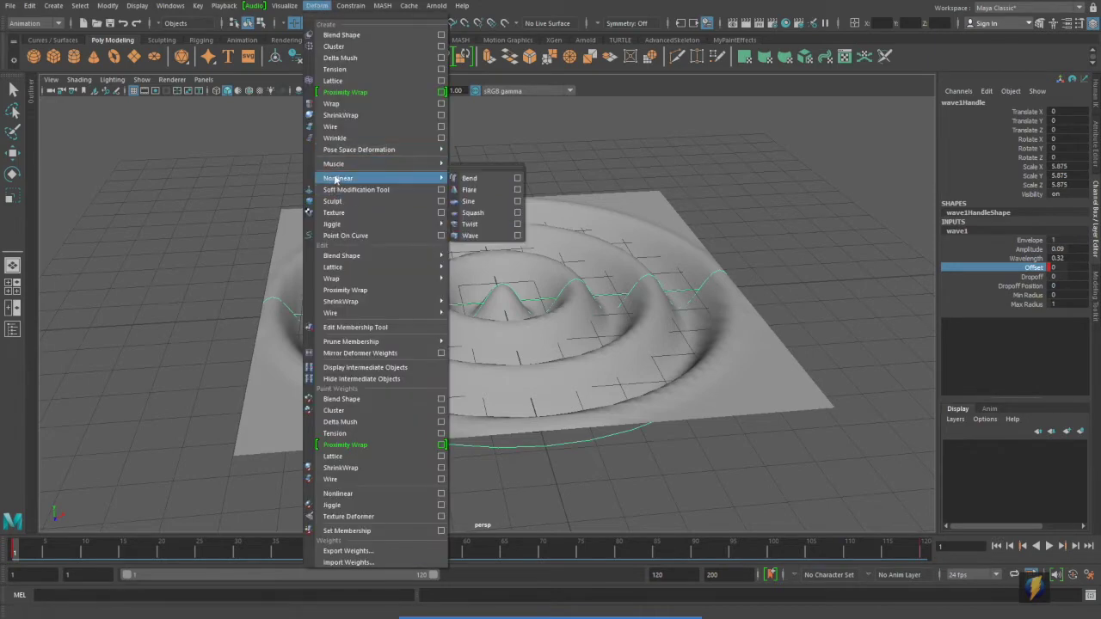
click(476, 204)
key(r)
key(4)
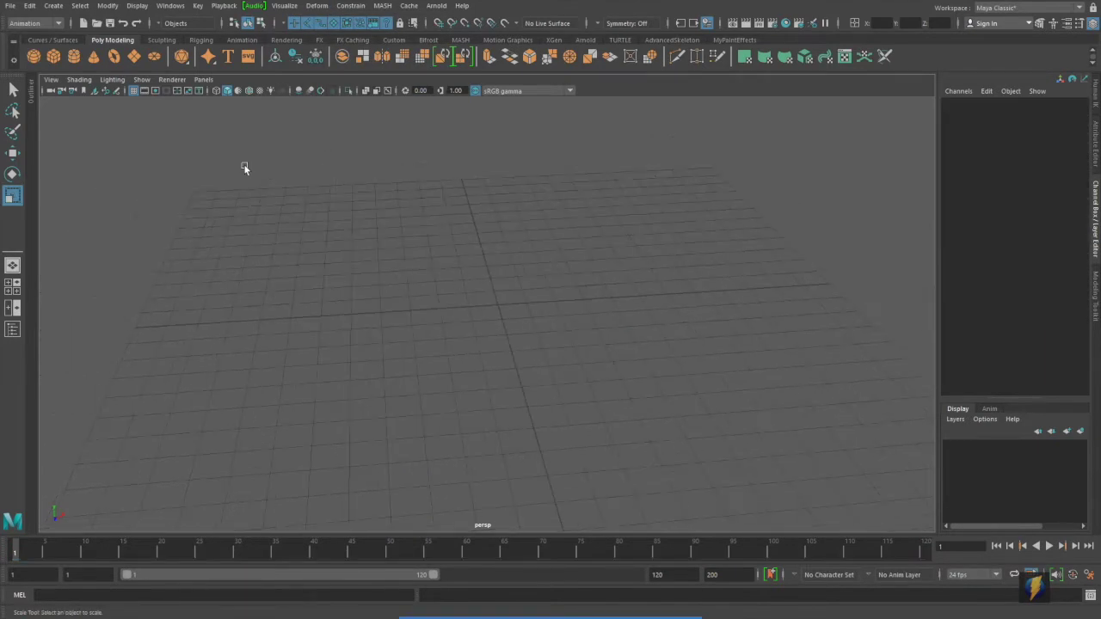
Load the Dolphin example model from the content browser and select it.
click(161, 8)
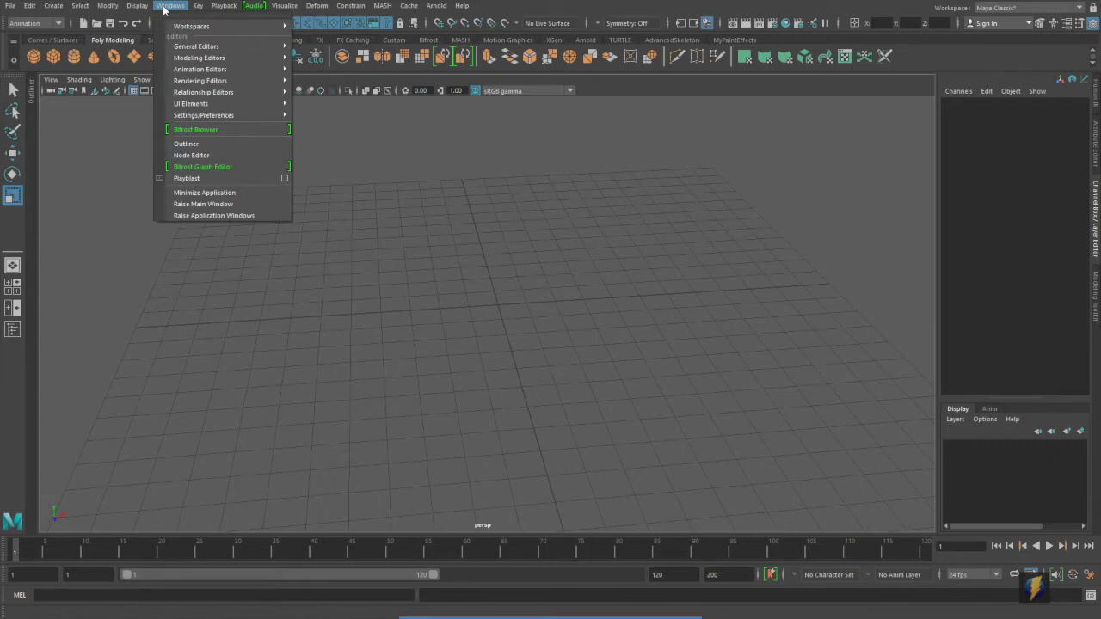
mouse_move(206, 45)
click(361, 70)
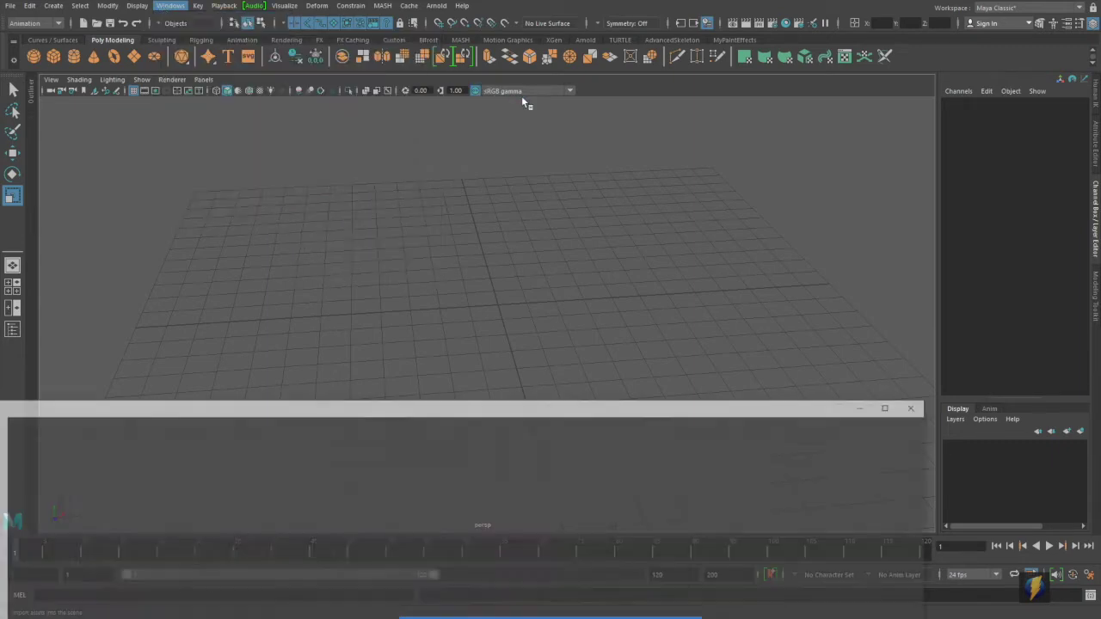
drag(517, 411, 561, 318)
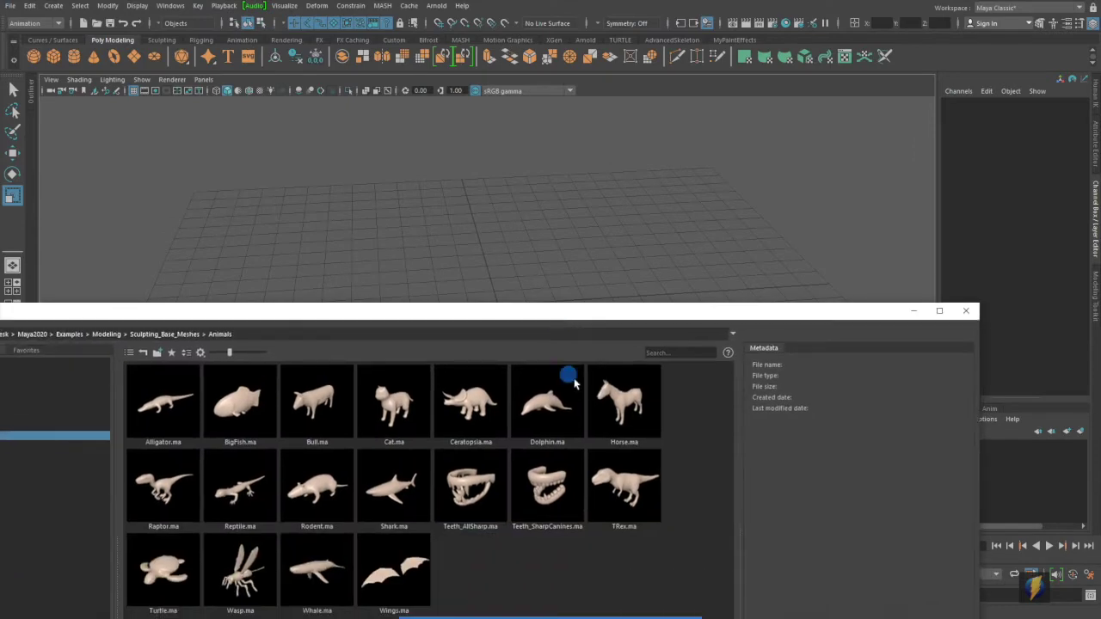
double_click(544, 398)
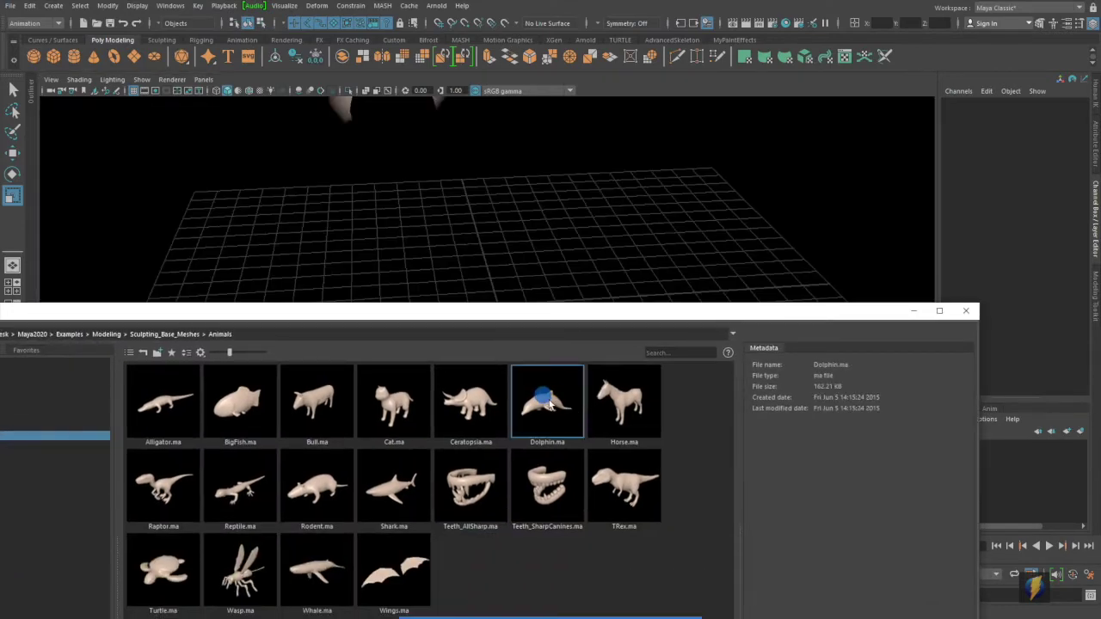
click(966, 311)
scroll(563, 316, down, 5)
alt+drag(558, 313, 597, 295)
click(568, 302)
alt+drag(691, 290, 719, 232)
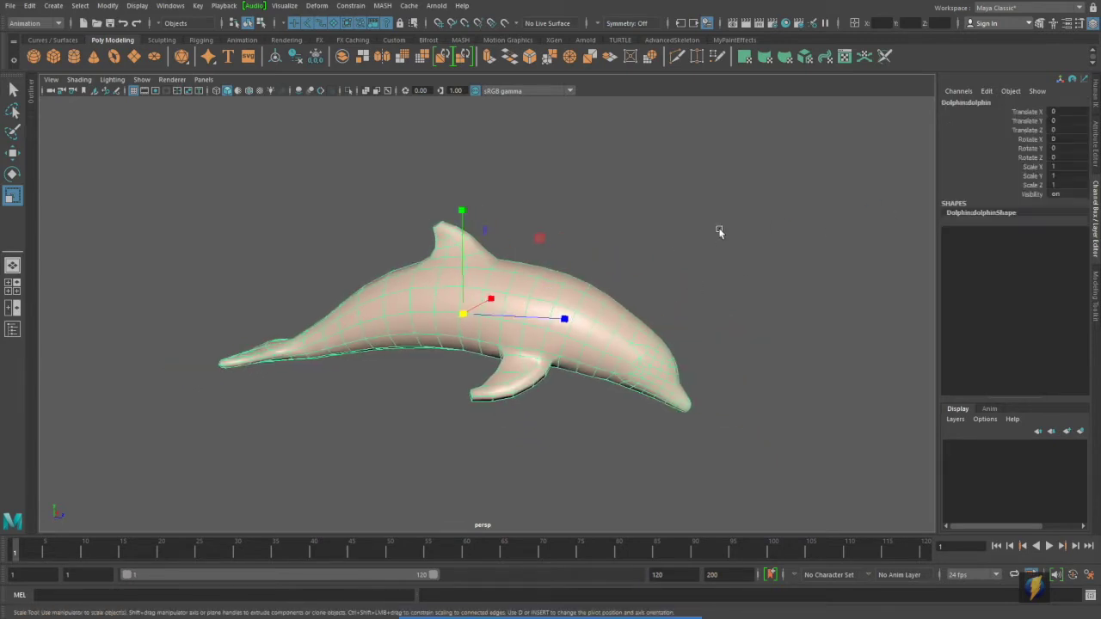
Scale the dolphin to 0.1 on X, Y and Z, frame it, and freeze transformations.
drag(1055, 167, 1063, 184)
text(0.1)
key(Return)
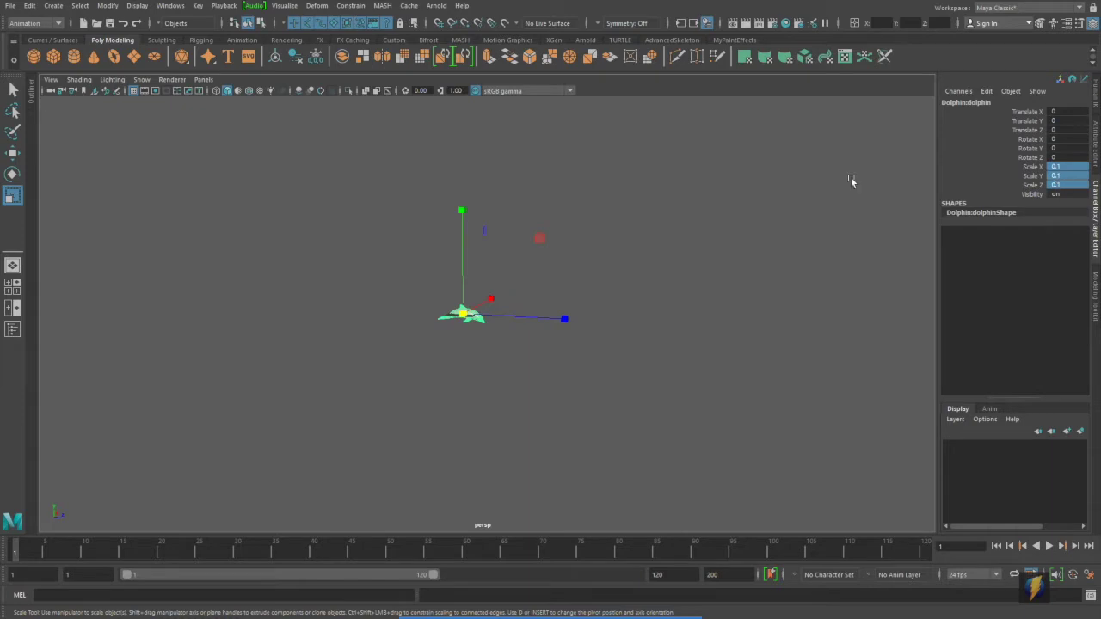
key(f)
click(107, 5)
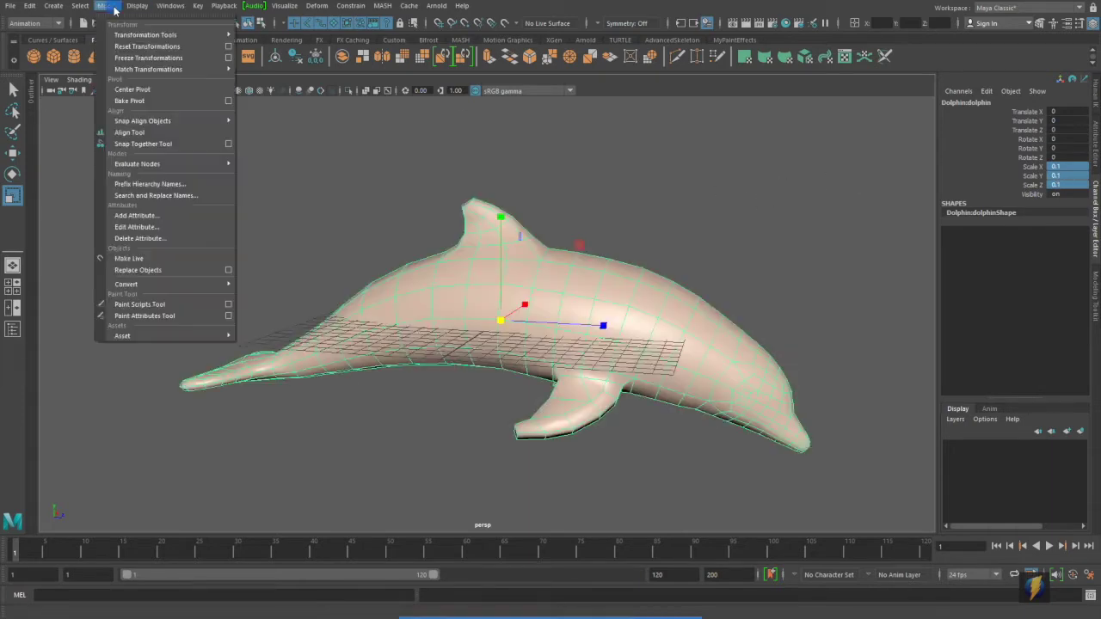
click(133, 58)
alt+drag(577, 214, 554, 238)
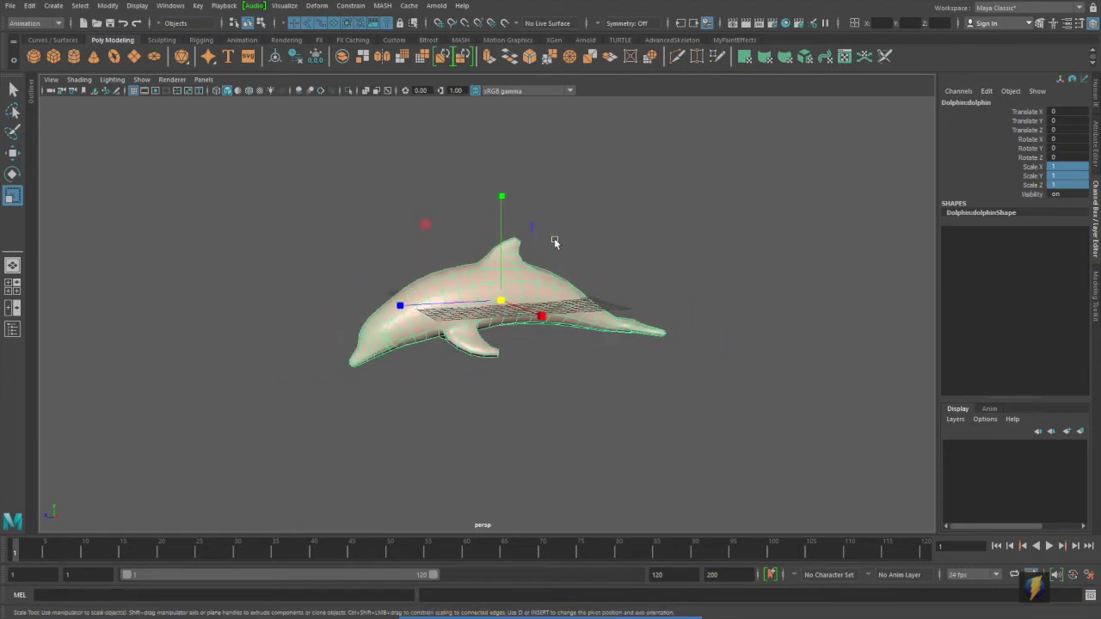
Add a Nonlinear Sine deformer to the dolphin.
alt+drag(456, 242, 591, 251)
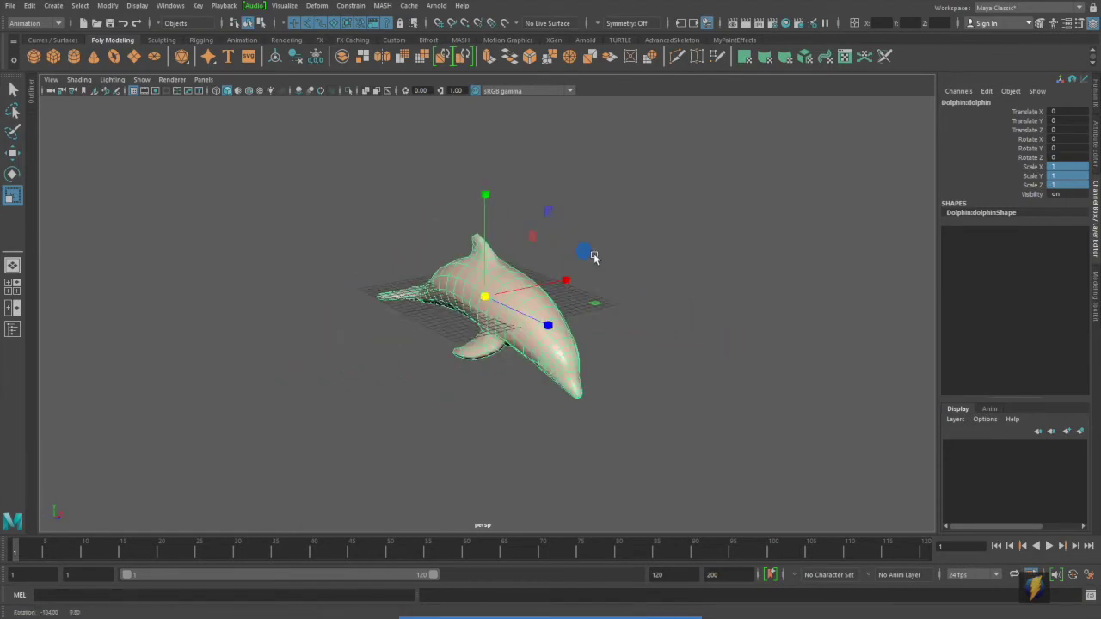
click(318, 6)
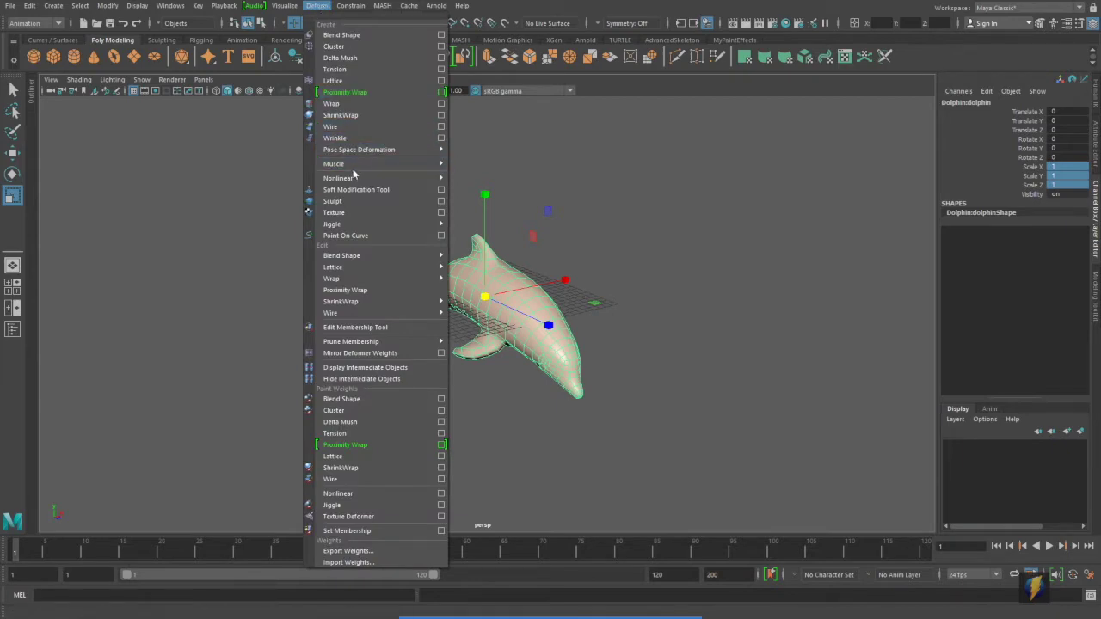
mouse_move(356, 177)
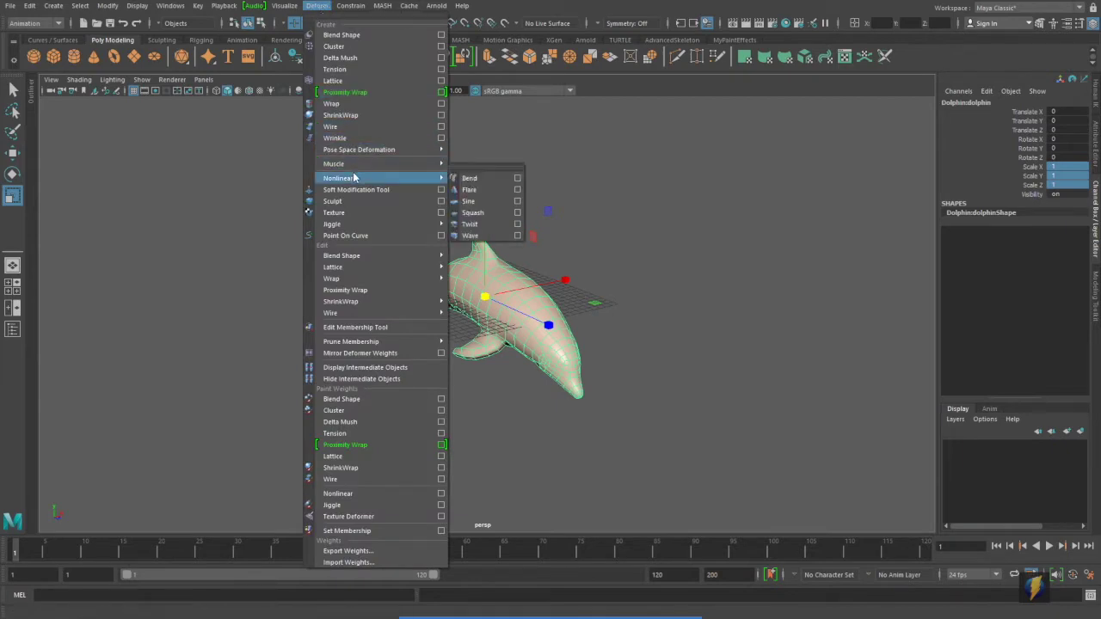
click(477, 203)
mouse_move(478, 206)
alt+mouse_down()
mouse_move(507, 225)
mouse_move(467, 249)
mouse_move(514, 233)
alt+mouse_up()
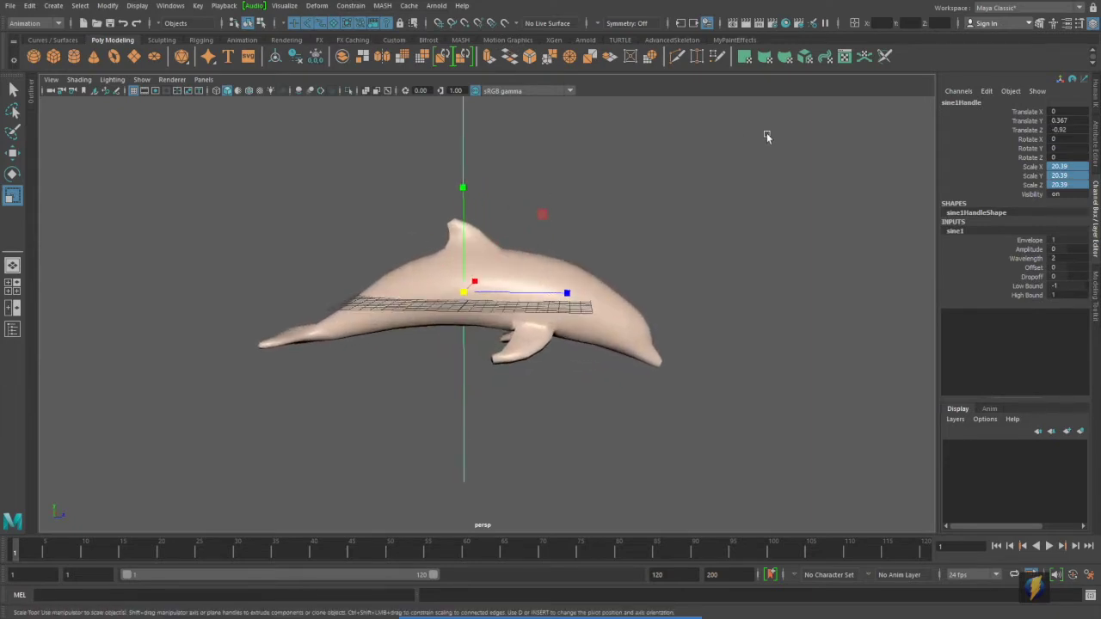
Set the sine Amplitude to 0.27, testing the Offset before returning it to 0.
click(1037, 249)
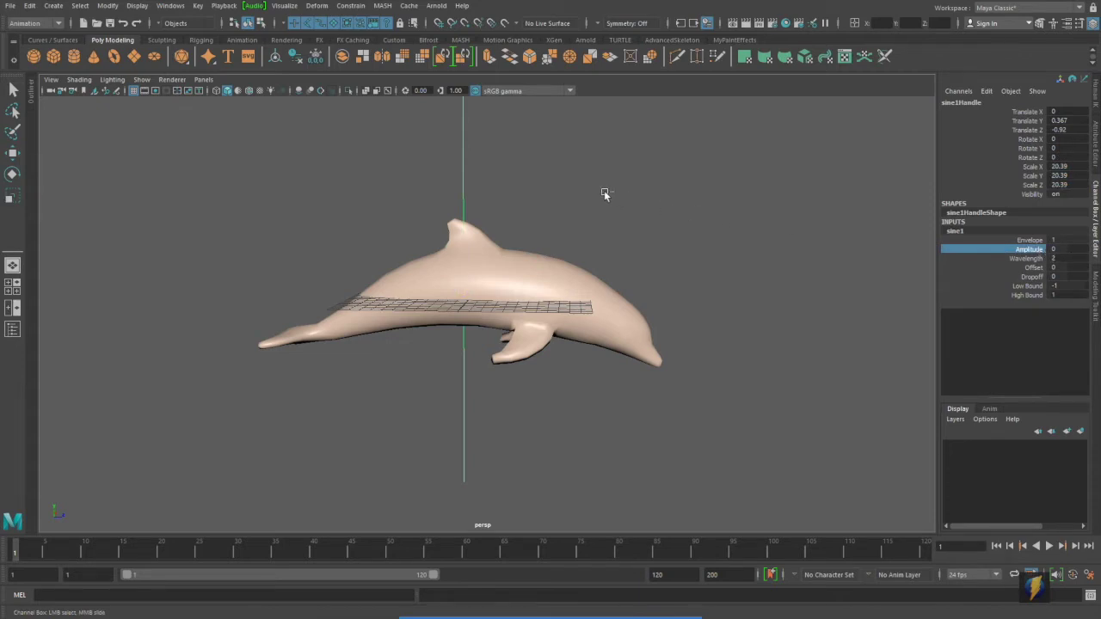
middle_drag(604, 195, 657, 197)
alt+drag(700, 209, 565, 201)
alt+right_drag(565, 201, 713, 213)
middle_drag(713, 212, 674, 210)
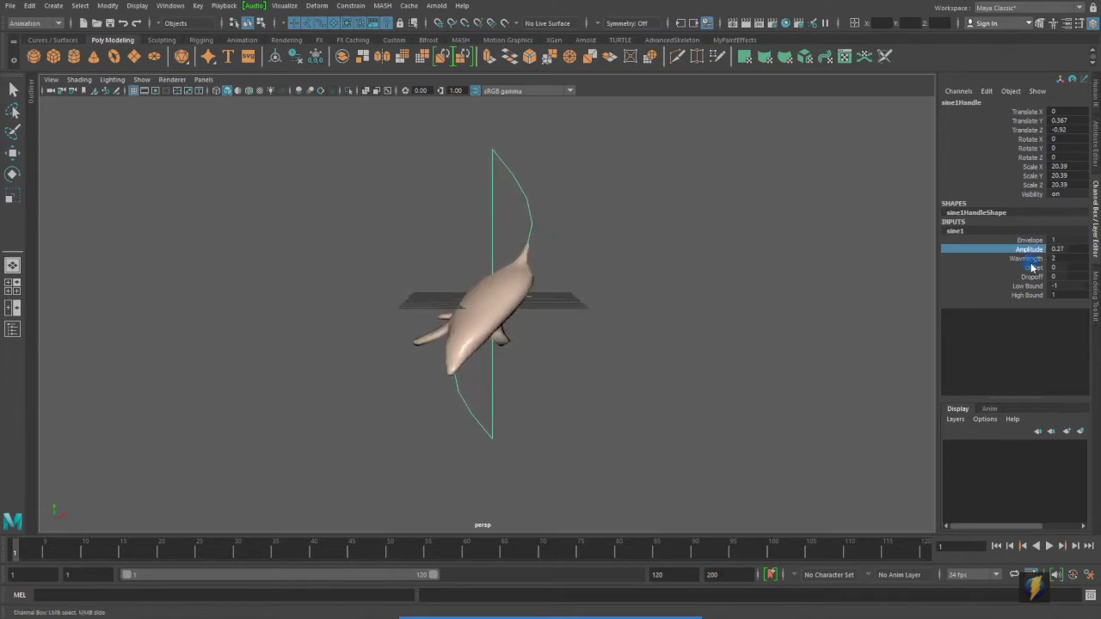
click(1032, 268)
middle_drag(680, 214, 711, 212)
alt+drag(508, 231, 619, 233)
click(12, 174)
Undo a trial Z spin of sine1Handle and set its Rotate X to 90.
alt+right_drag(439, 172, 540, 150)
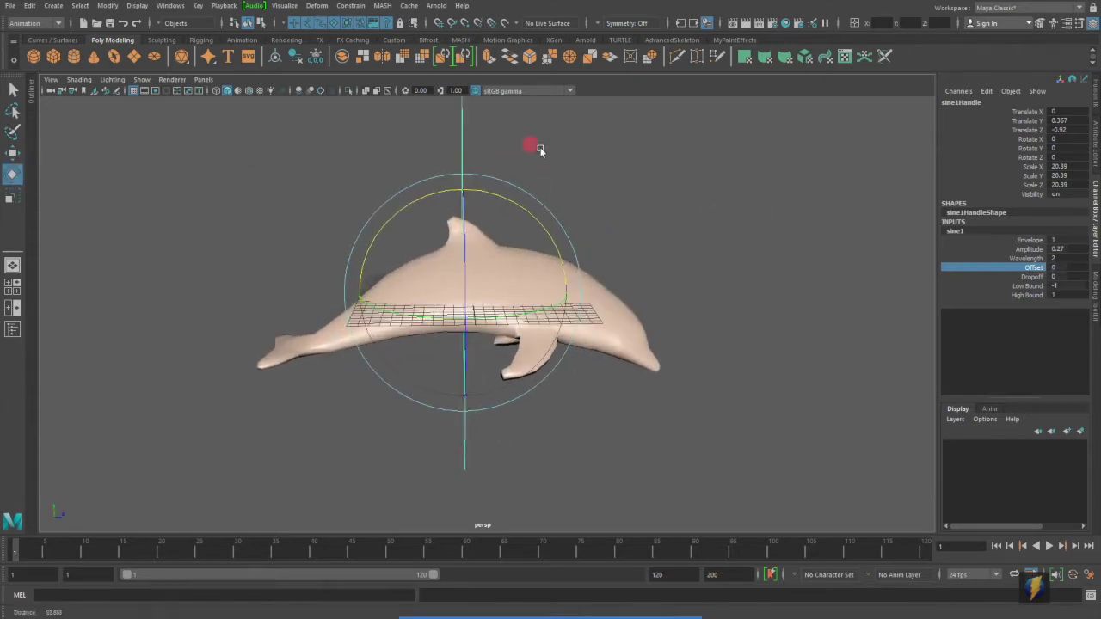
drag(516, 164, 649, 328)
key(ctrl+z)
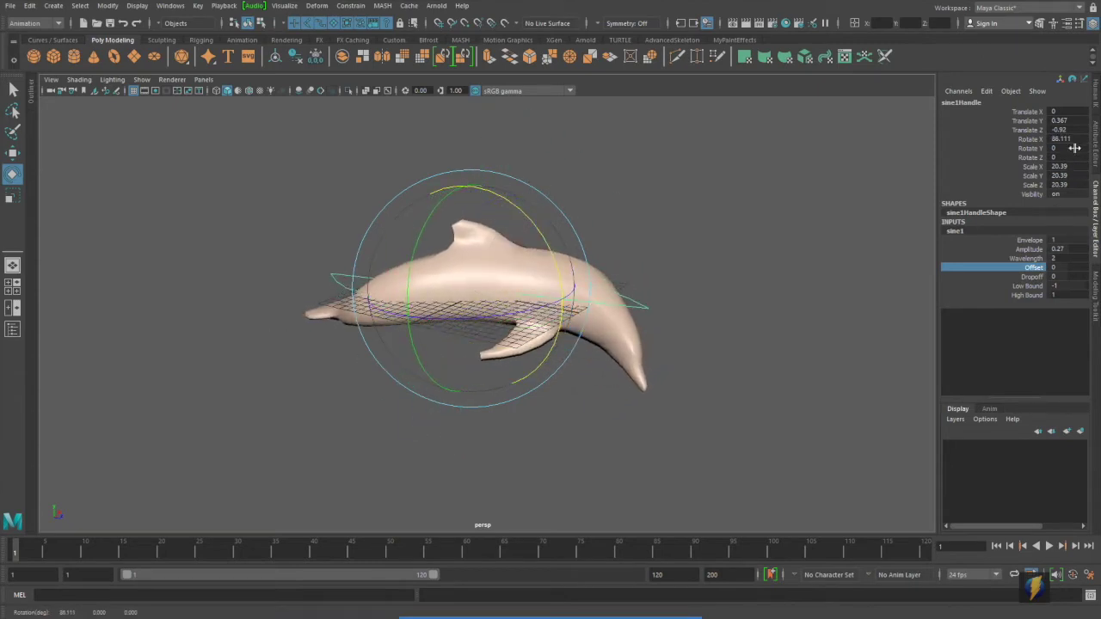
click(1071, 140)
text(90)
key(Return)
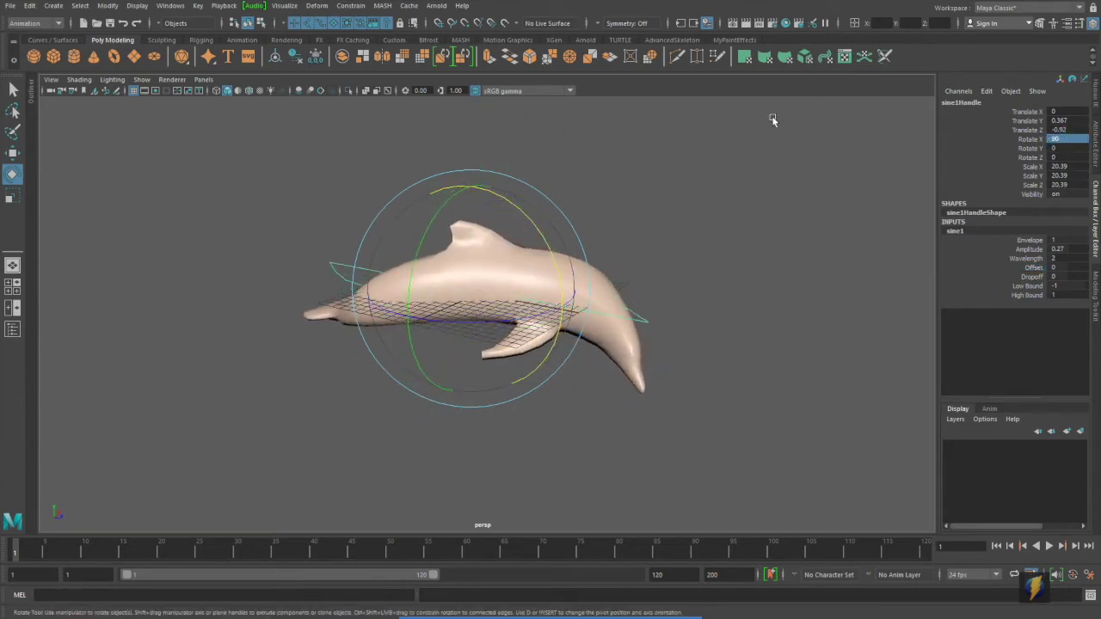
Slide the sine Offset to preview the wave, then return it to 0.
alt+drag(689, 228, 603, 284)
click(1035, 269)
middle_drag(1035, 269, 645, 232)
middle_drag(747, 248, 278, 216)
Set sine1Handle's Rotate Z to 90 and select the Offset attribute.
key(e)
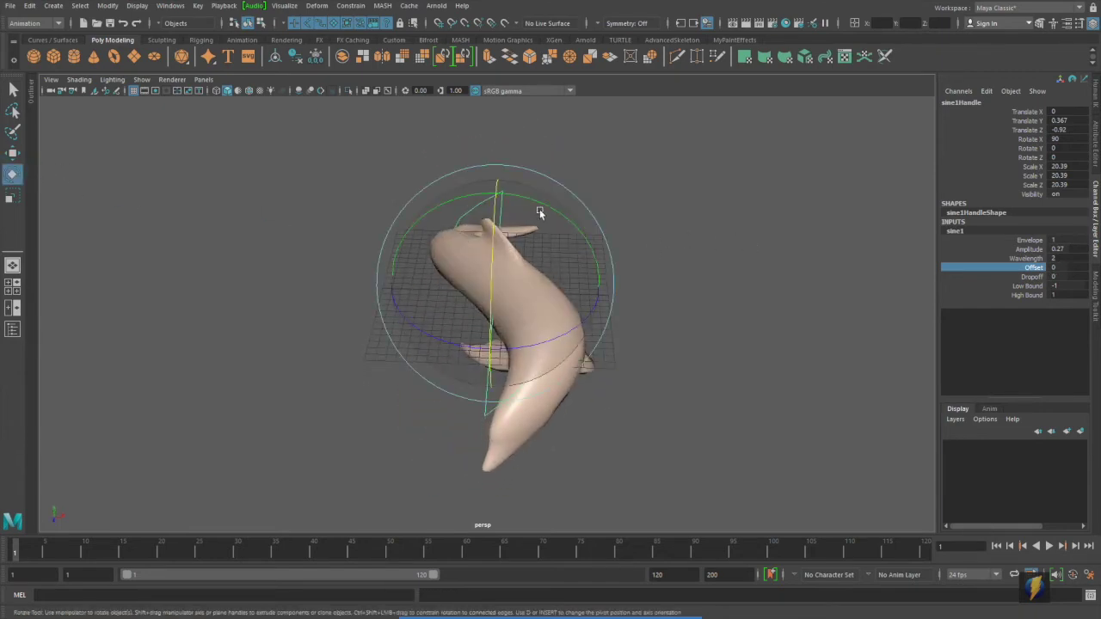
drag(540, 212, 393, 196)
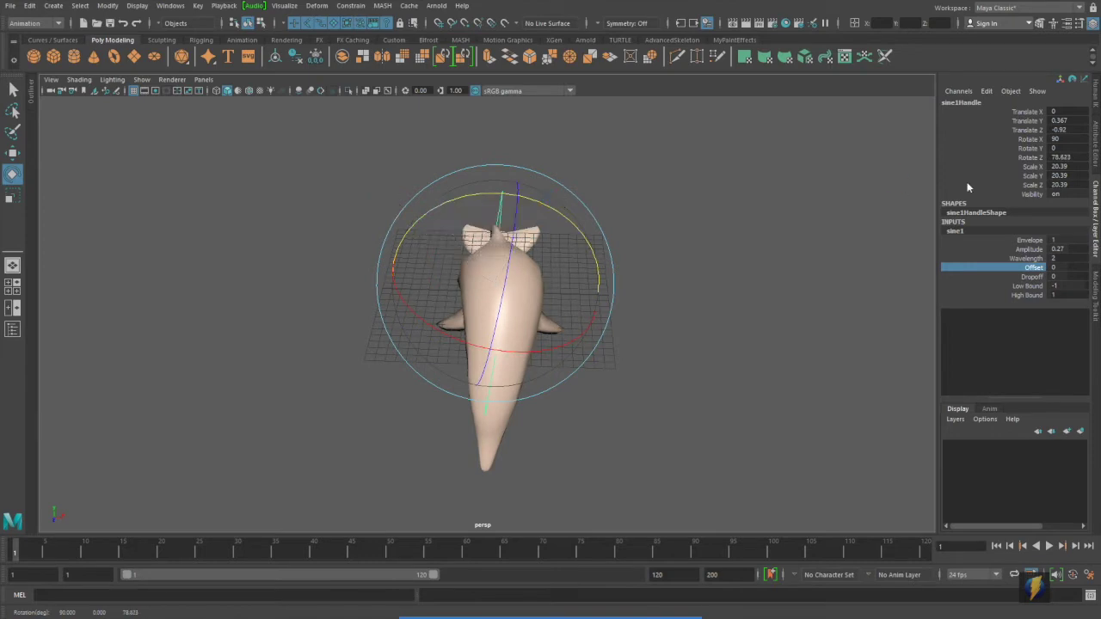
double_click(1075, 160)
text(9)
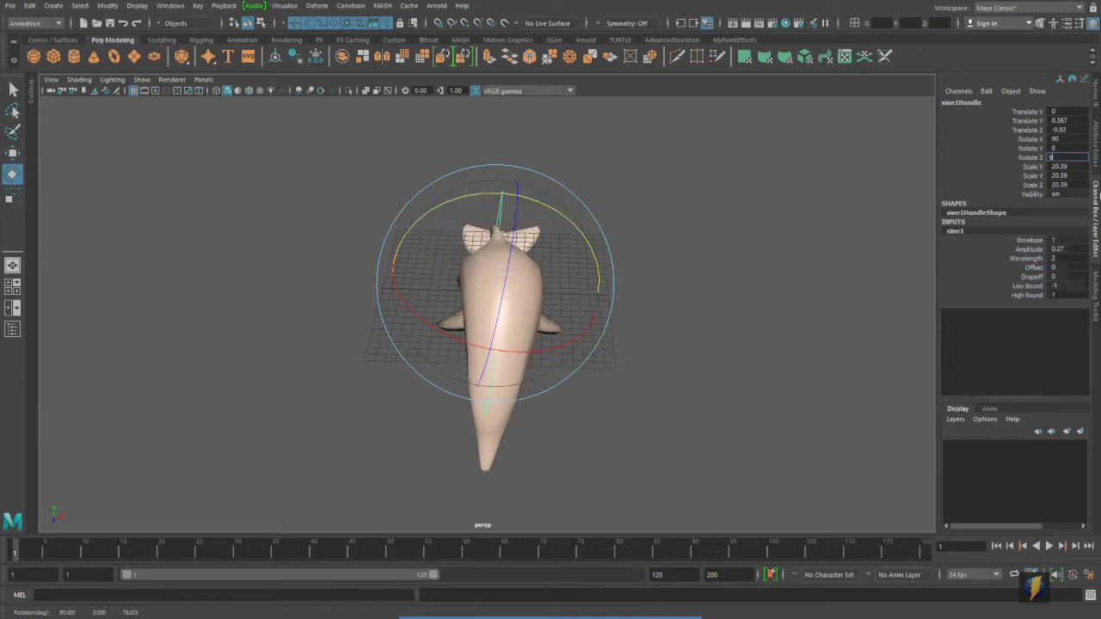
text(0)
key(Return)
alt+drag(663, 270, 570, 290)
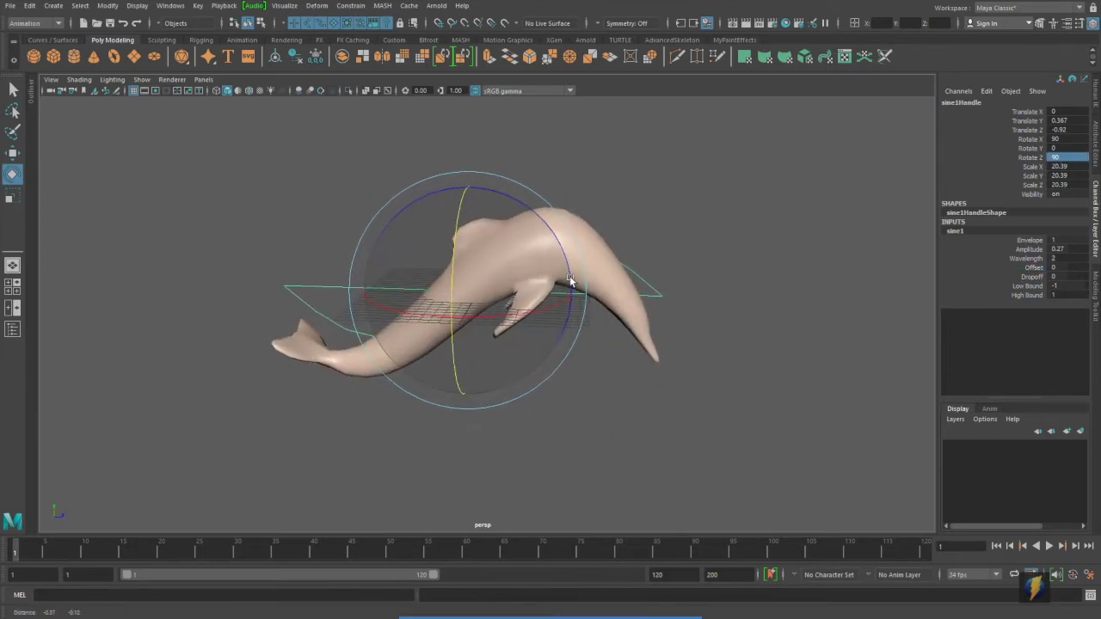
click(1040, 277)
click(1033, 267)
Test-slide the sine Offset to preview the wave, undoing each change.
middle_drag(634, 245, 744, 266)
key(ctrl+z)
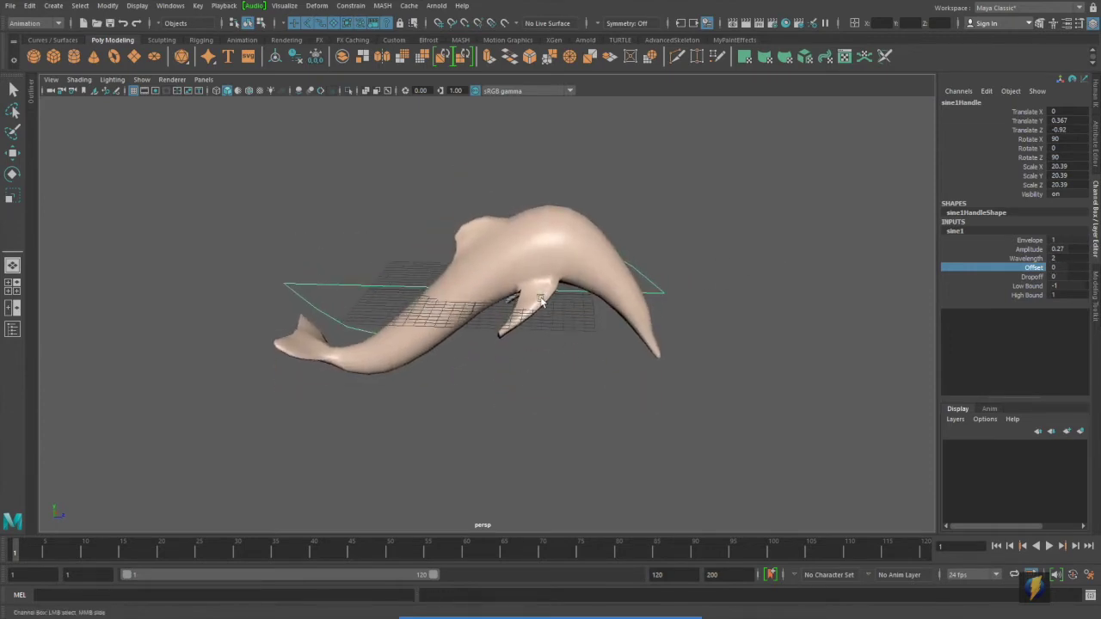
click(1022, 277)
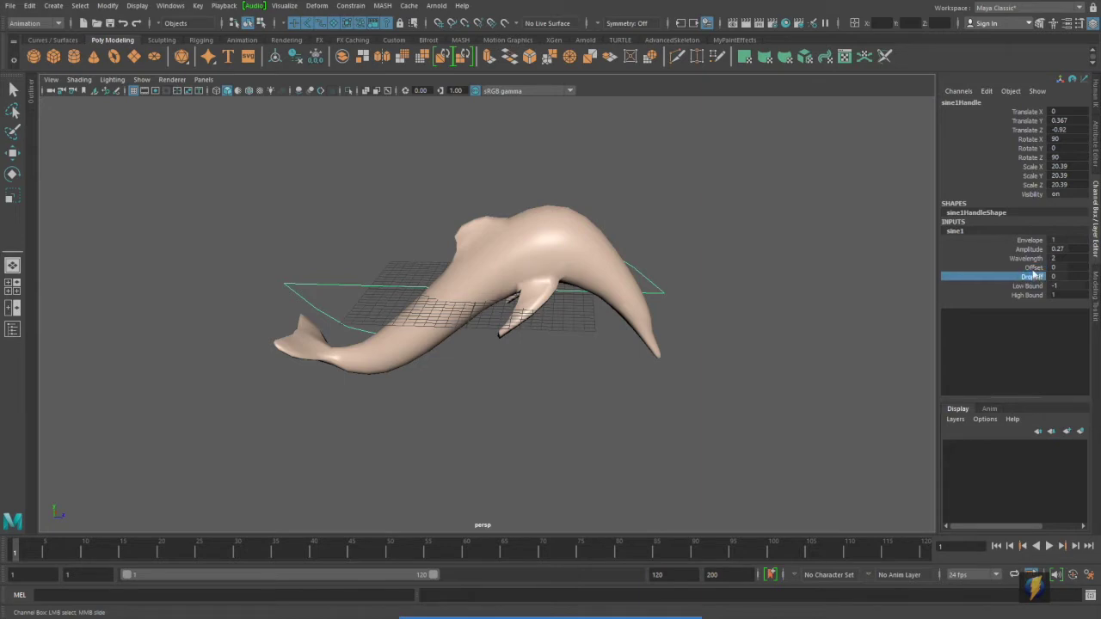
click(1039, 267)
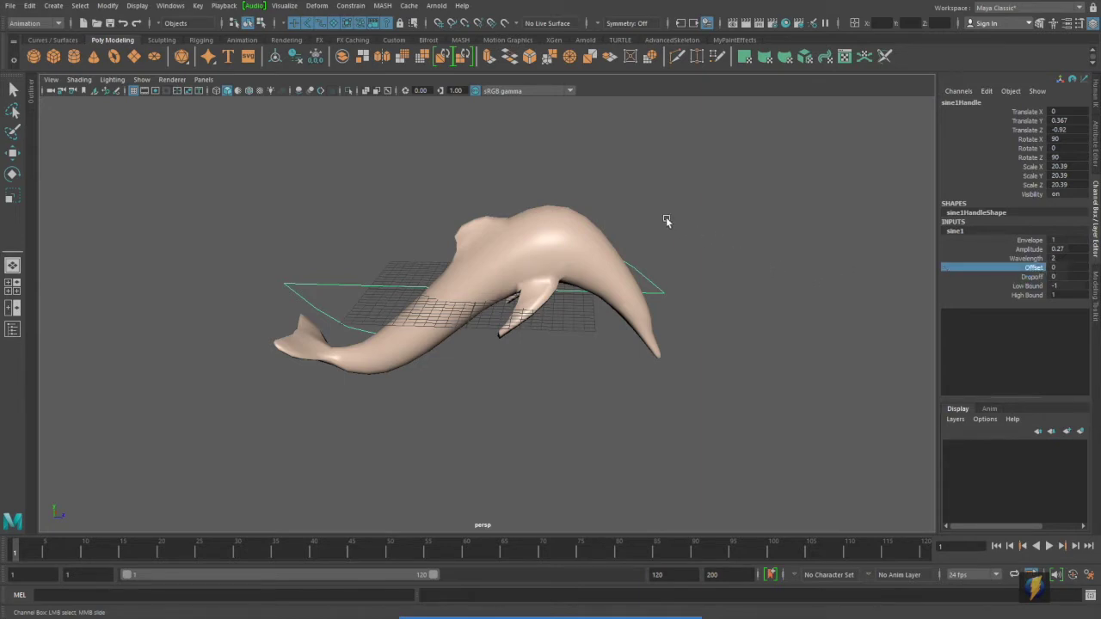
middle_drag(666, 221, 720, 222)
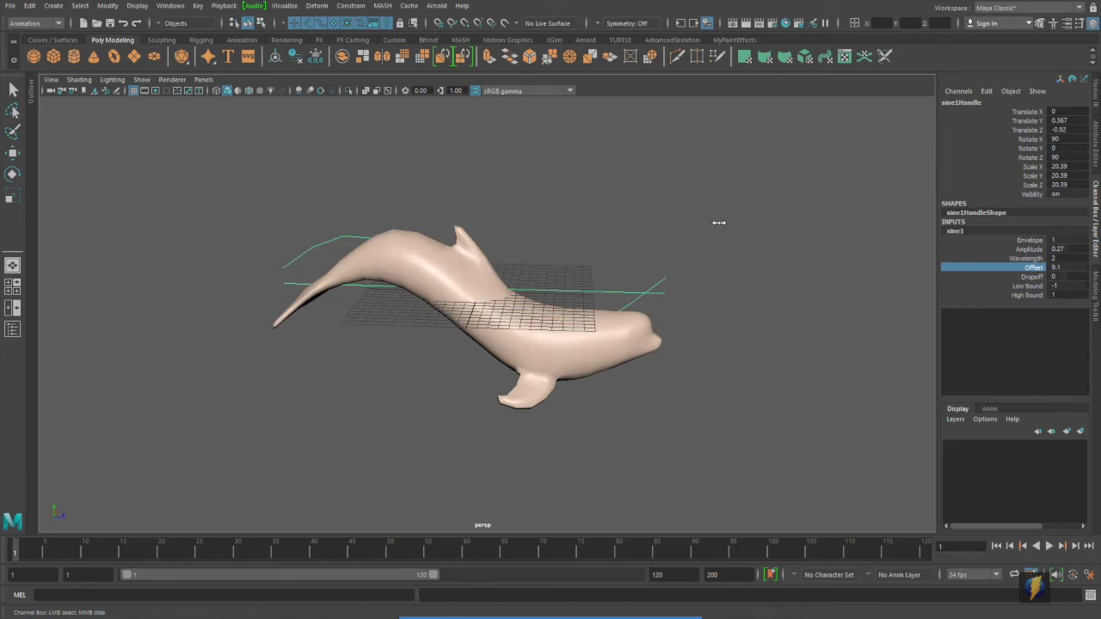
key(ctrl+z)
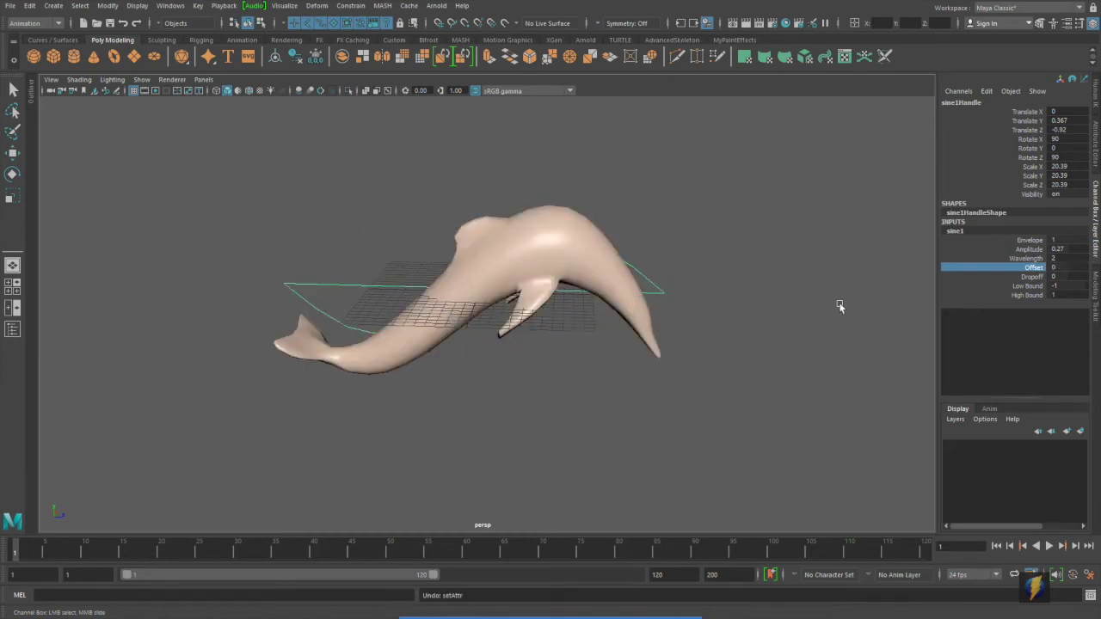
Set sine1 Amplitude to 0.1 and Wavelength to 2.21.
click(1028, 250)
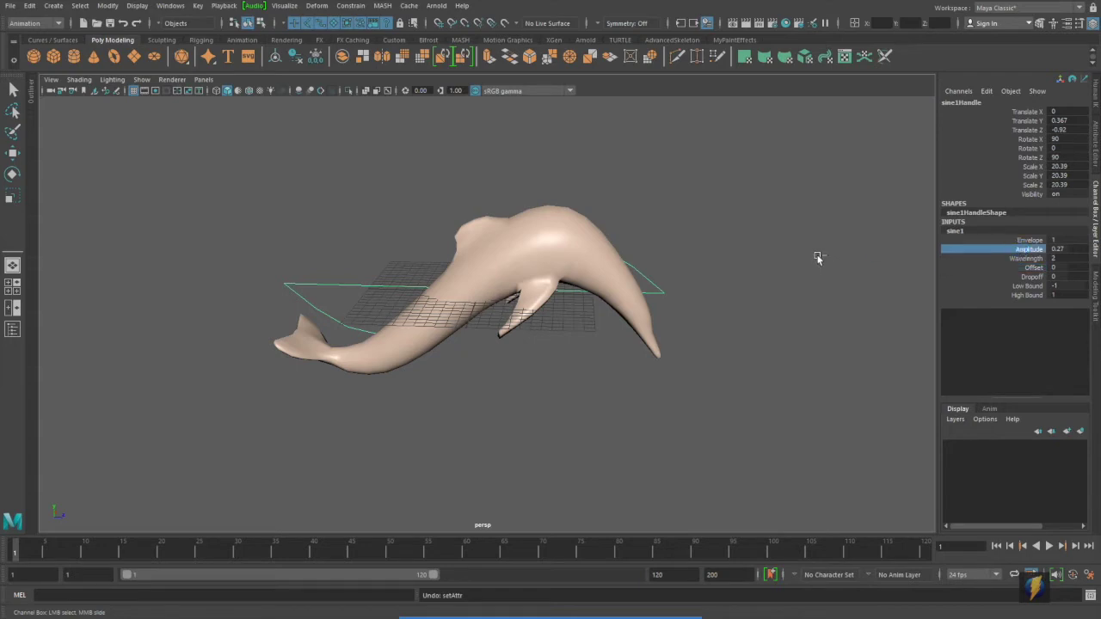
middle_drag(821, 245, 811, 240)
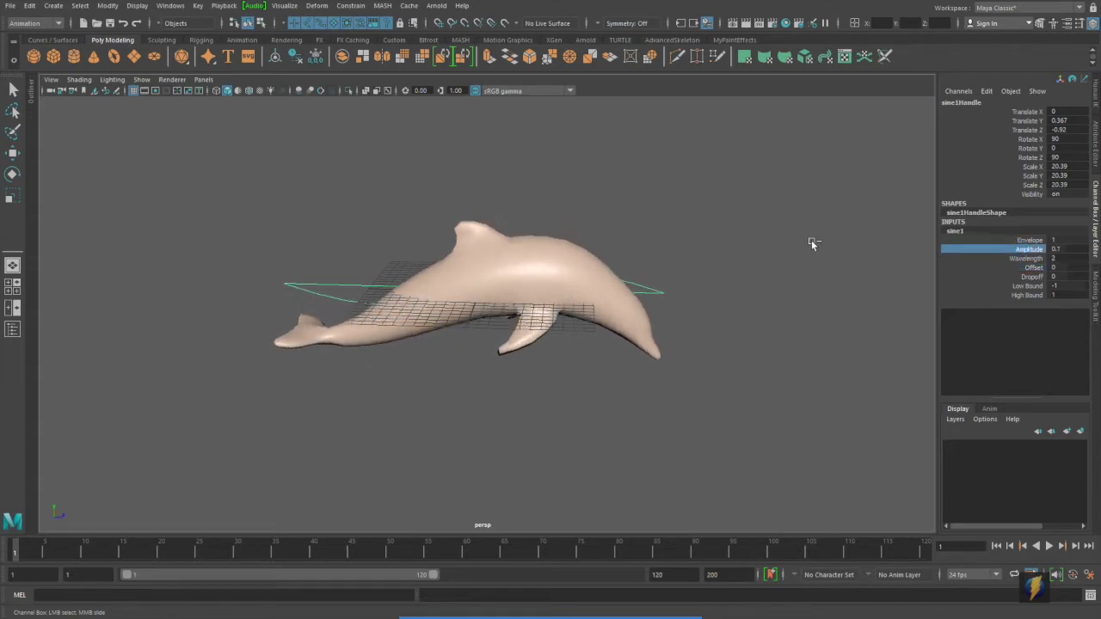
click(1026, 258)
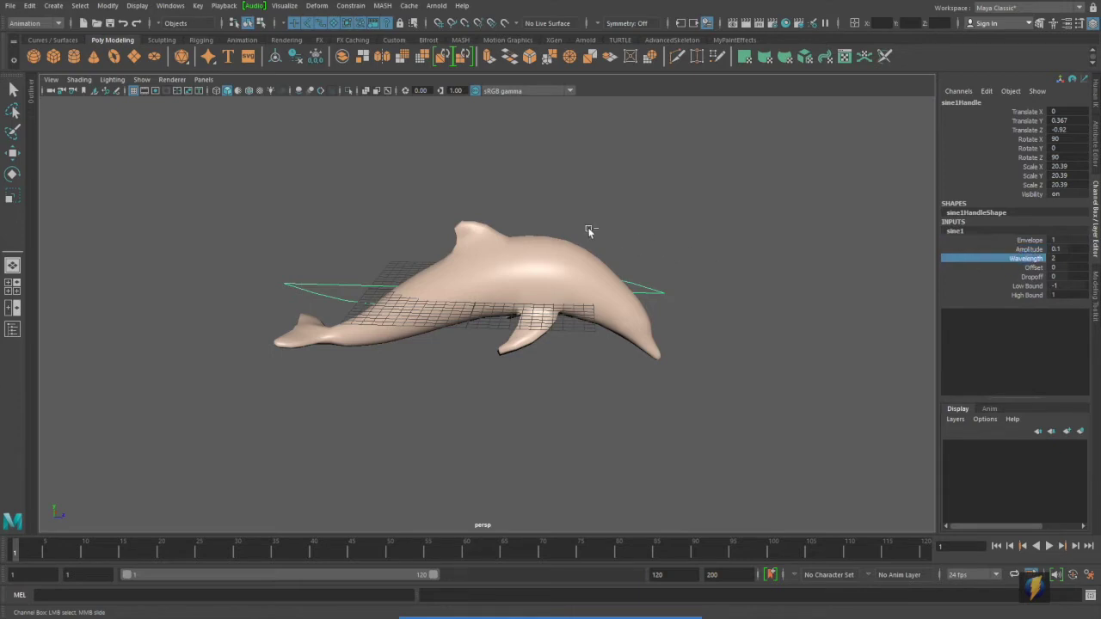
mouse_move(540, 224)
middle_down()
mouse_move(560, 224)
mouse_move(439, 223)
mouse_move(593, 241)
mouse_move(582, 253)
middle_up()
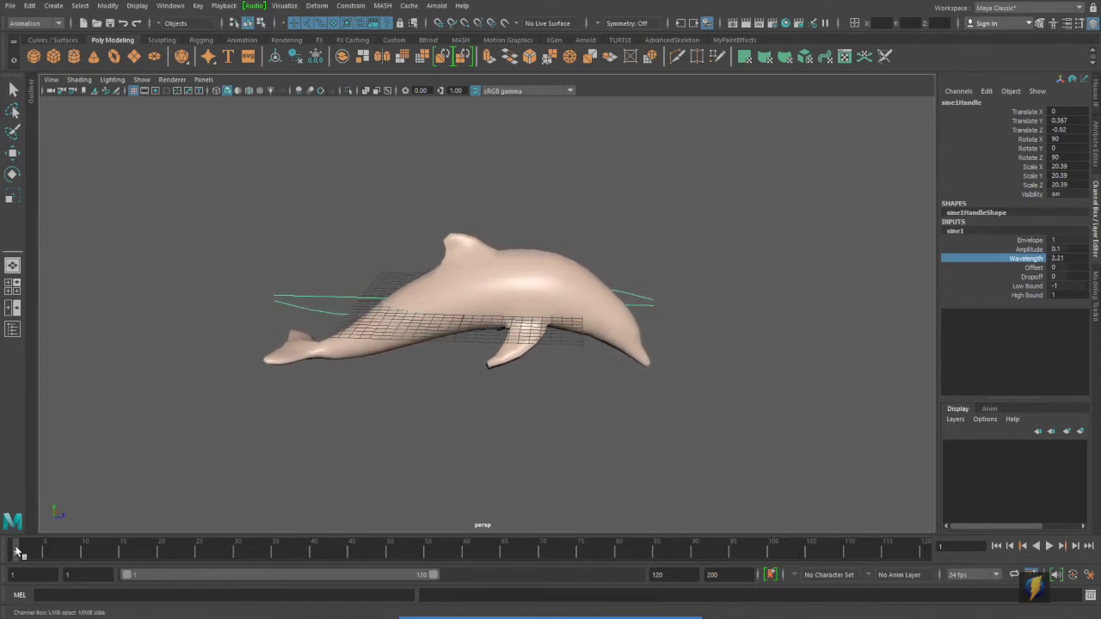
Set the sine Offset to -10 and key it on frame 1.
click(1034, 270)
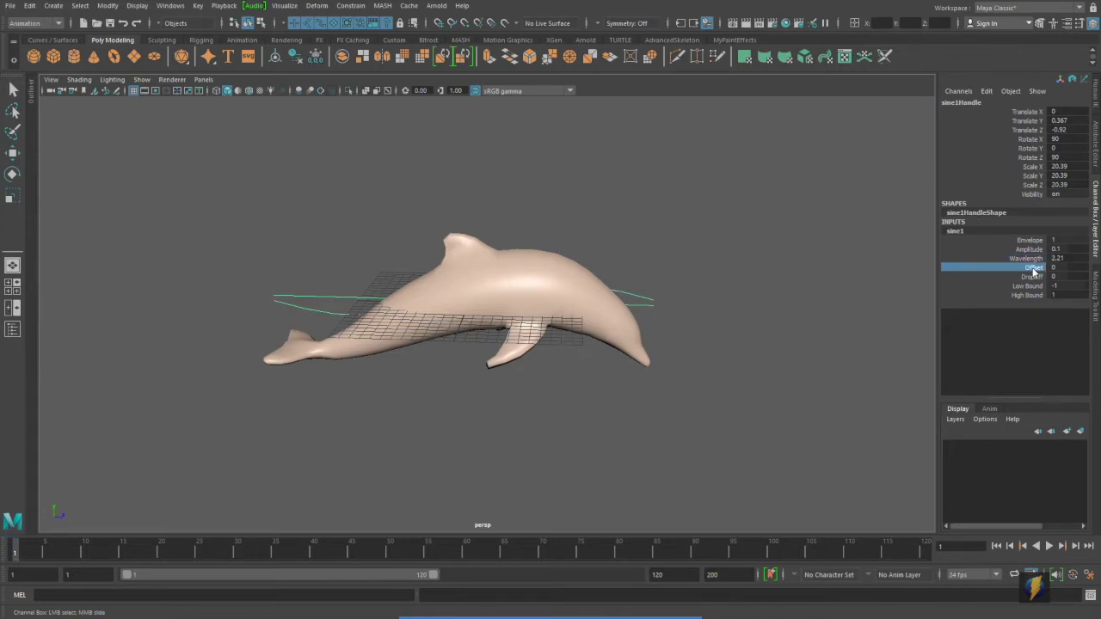
right_click(1034, 270)
click(1030, 269)
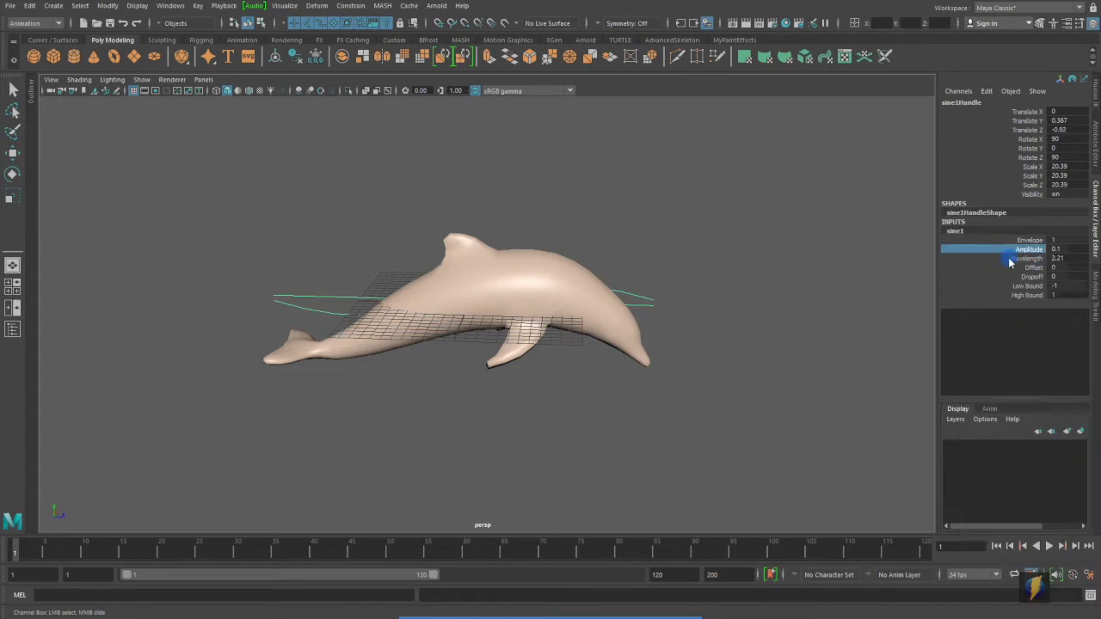
middle_drag(849, 253, 695, 248)
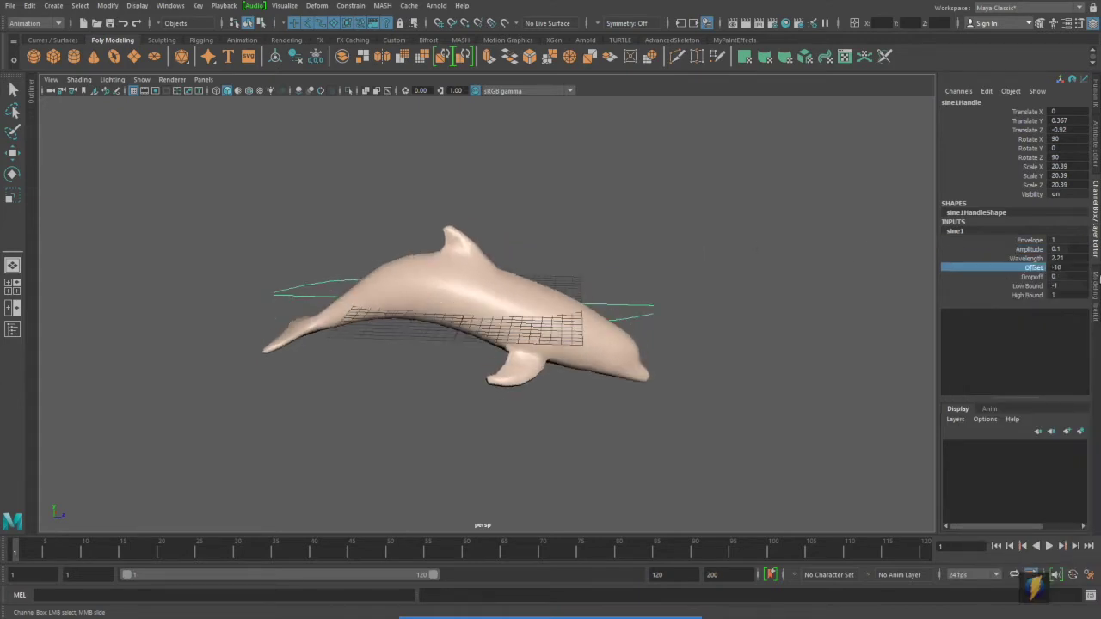
right_click(1030, 270)
click(1026, 286)
Key the Offset at 10 on frame 120, then return to frame 1.
drag(26, 551, 897, 530)
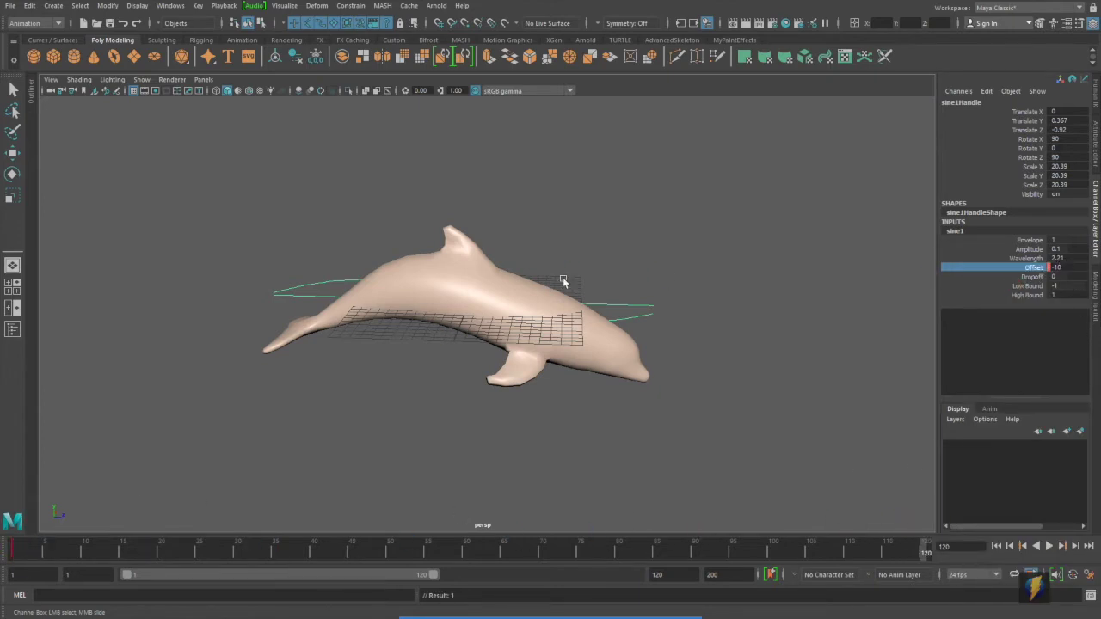
right_click(1033, 270)
click(995, 288)
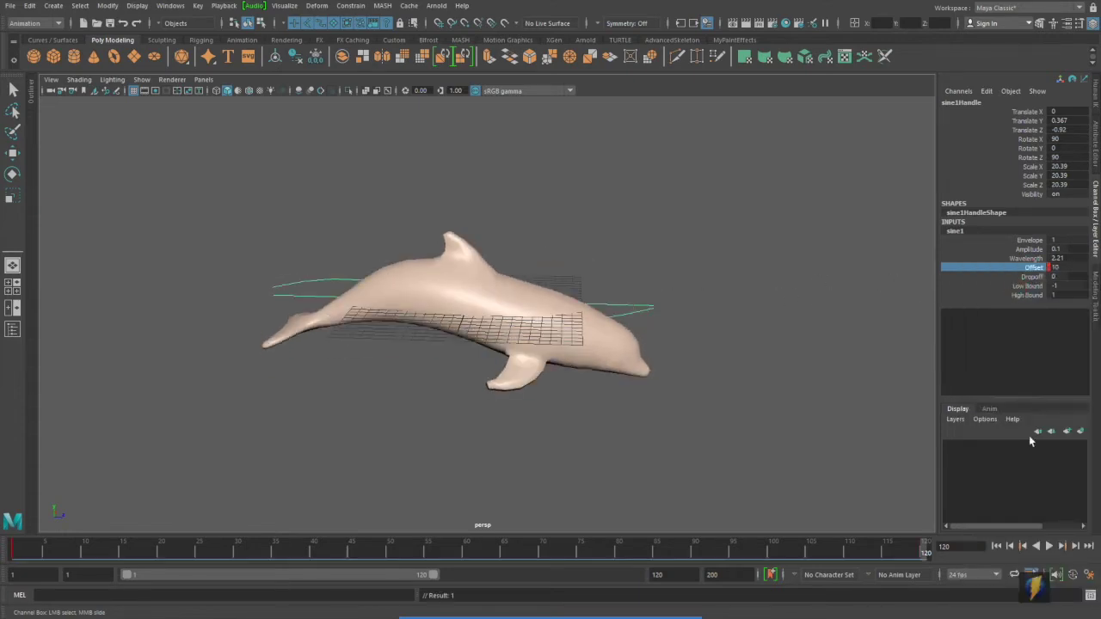
click(996, 546)
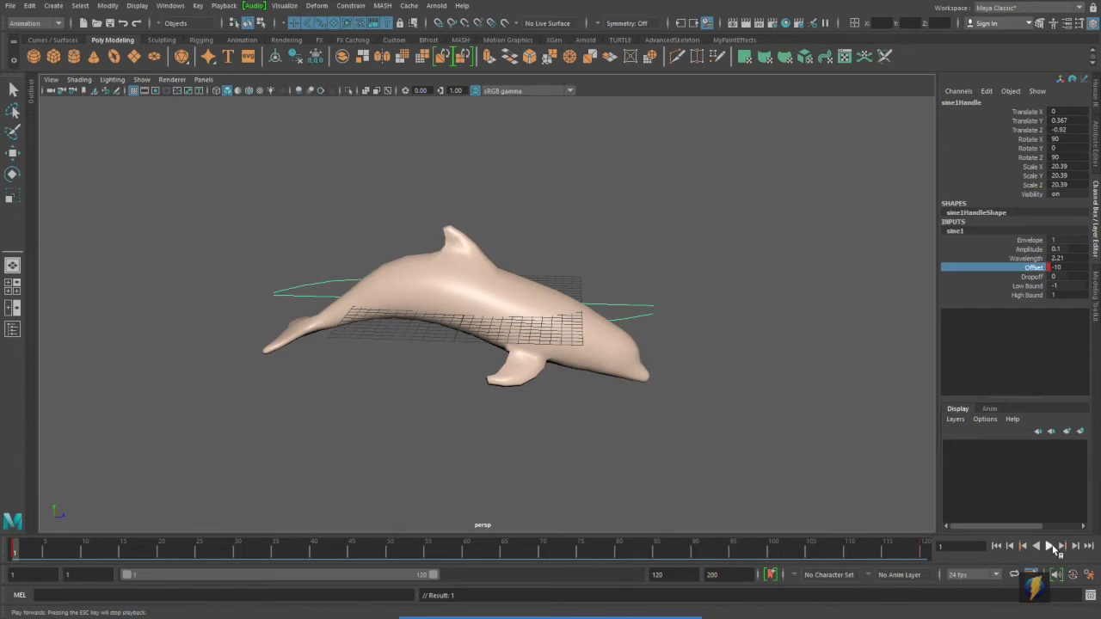
Play back the dolphin's sine swim twice to preview it, ending at frame 1.
click(1051, 547)
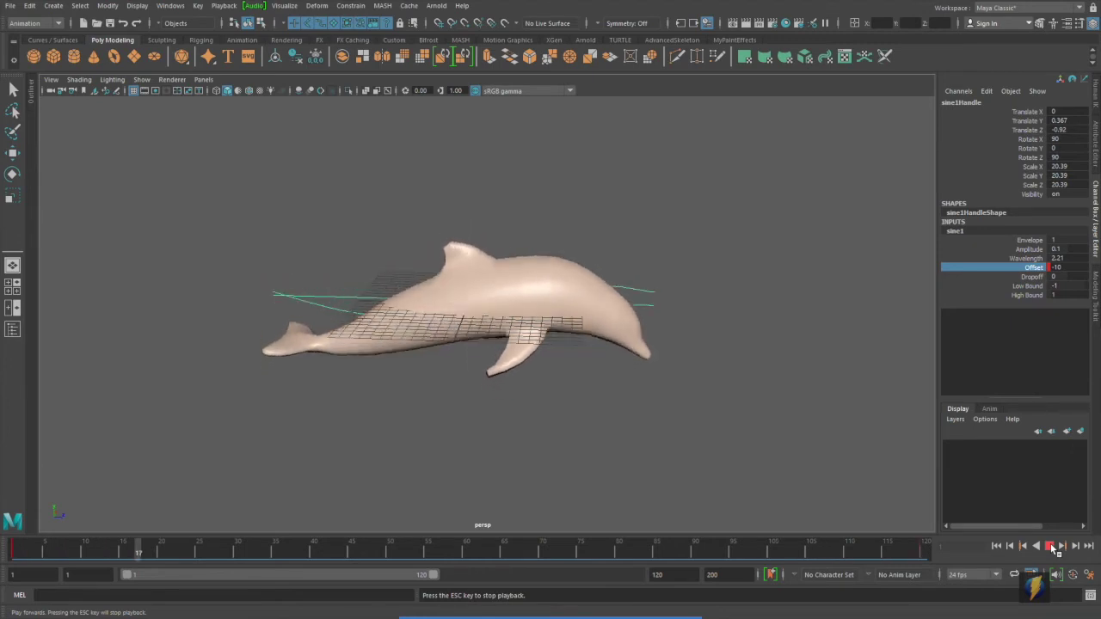
click(1055, 547)
alt+drag(764, 472, 590, 374)
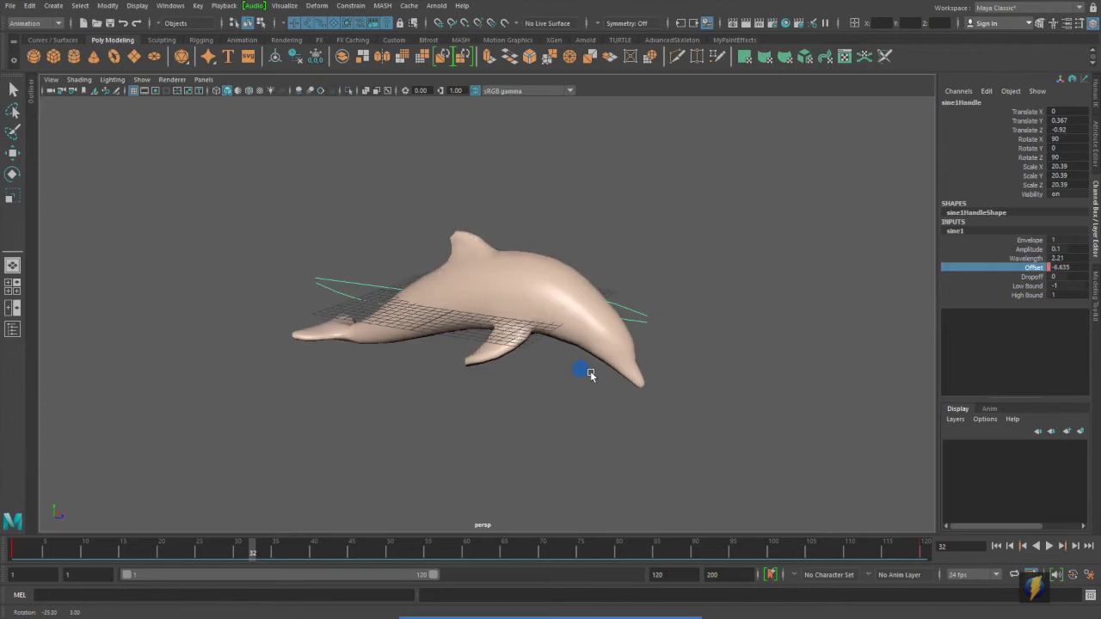
click(1049, 547)
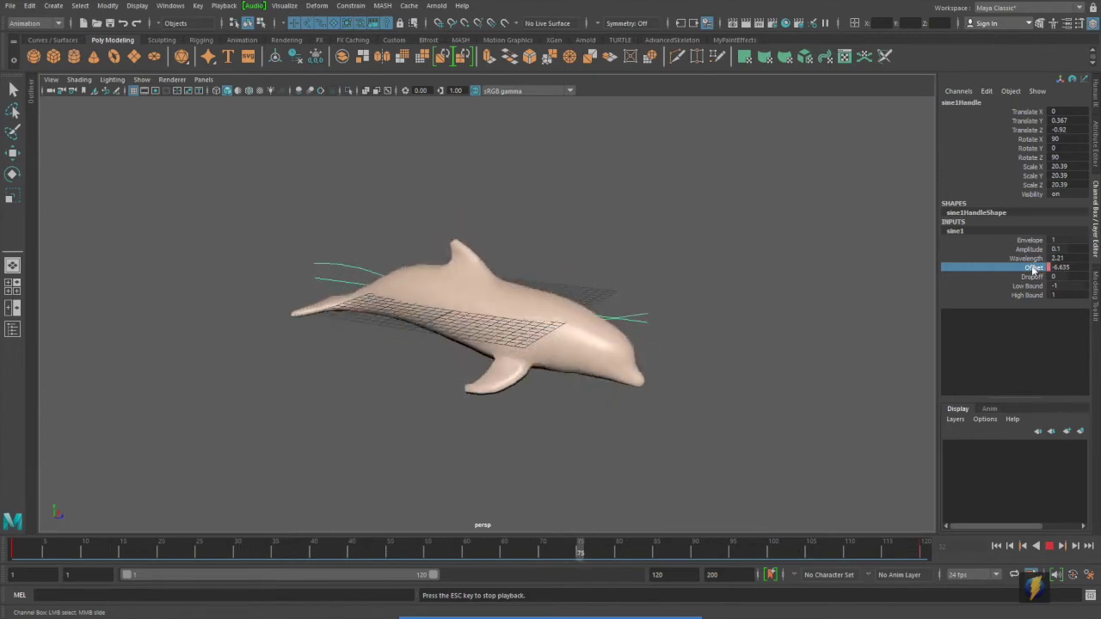
click(1049, 546)
click(998, 548)
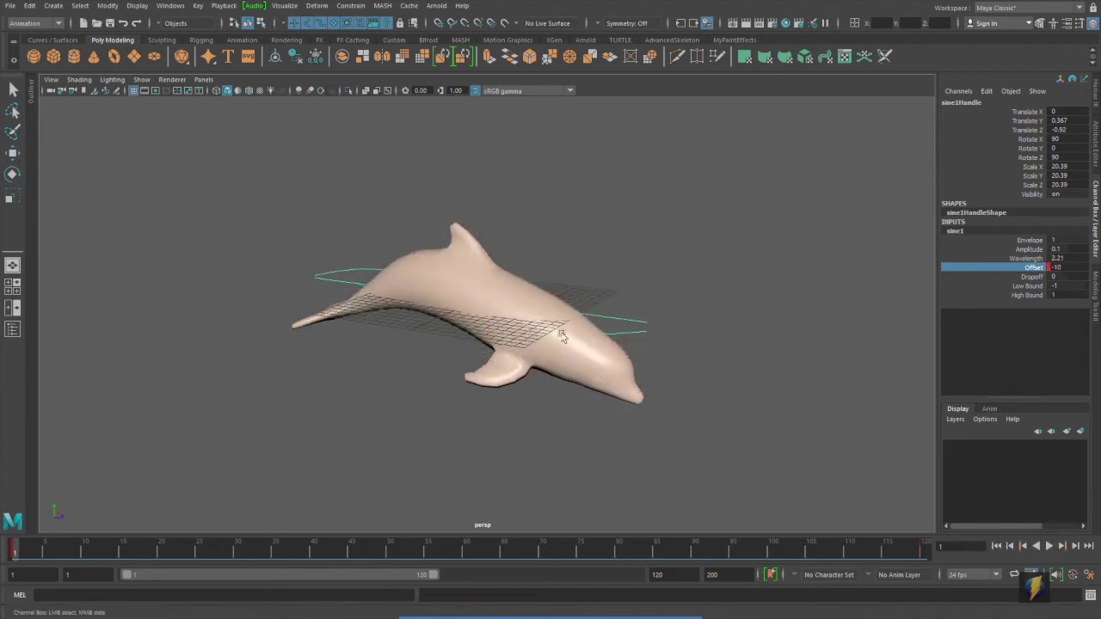
Set Offset to -10, shift the dolphin left, and show the Outliner.
middle_drag(568, 303, 523, 302)
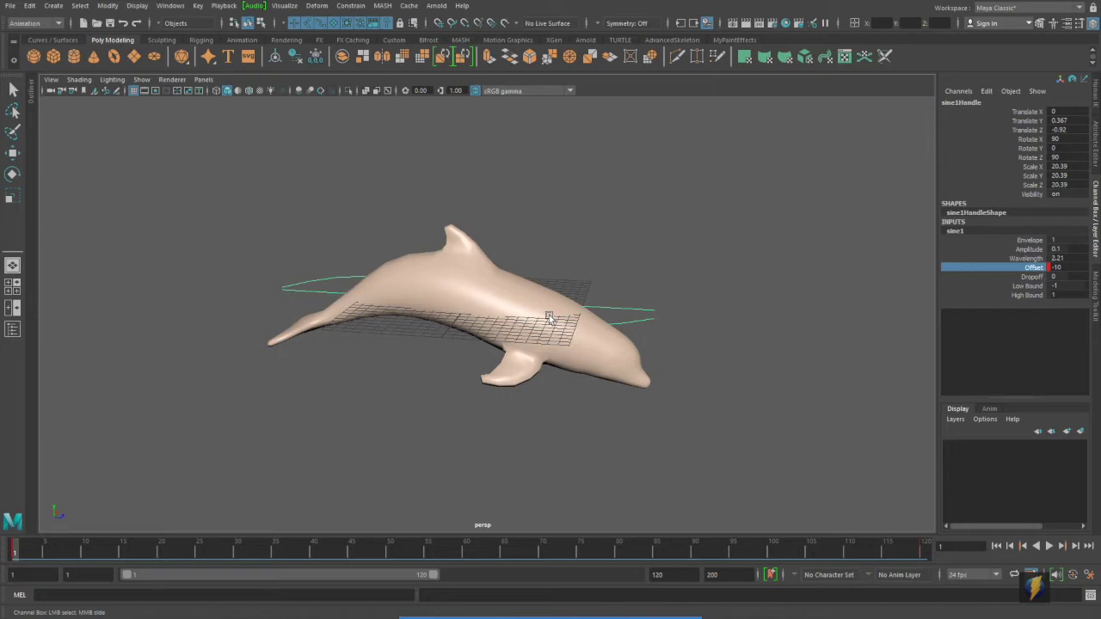
alt+middle_drag(558, 330, 530, 325)
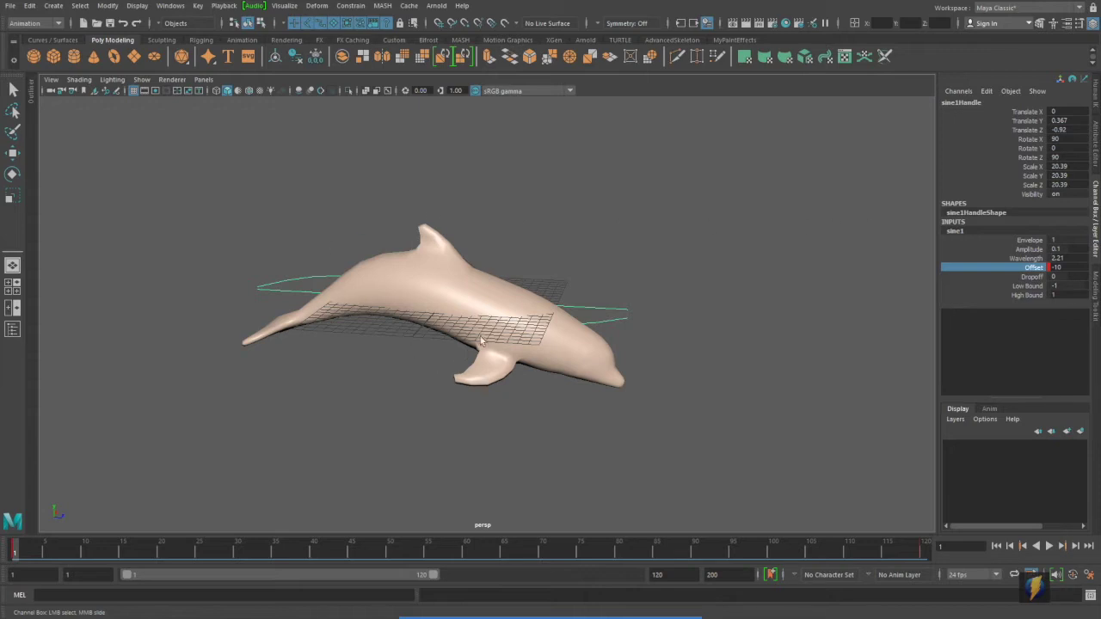
click(12, 329)
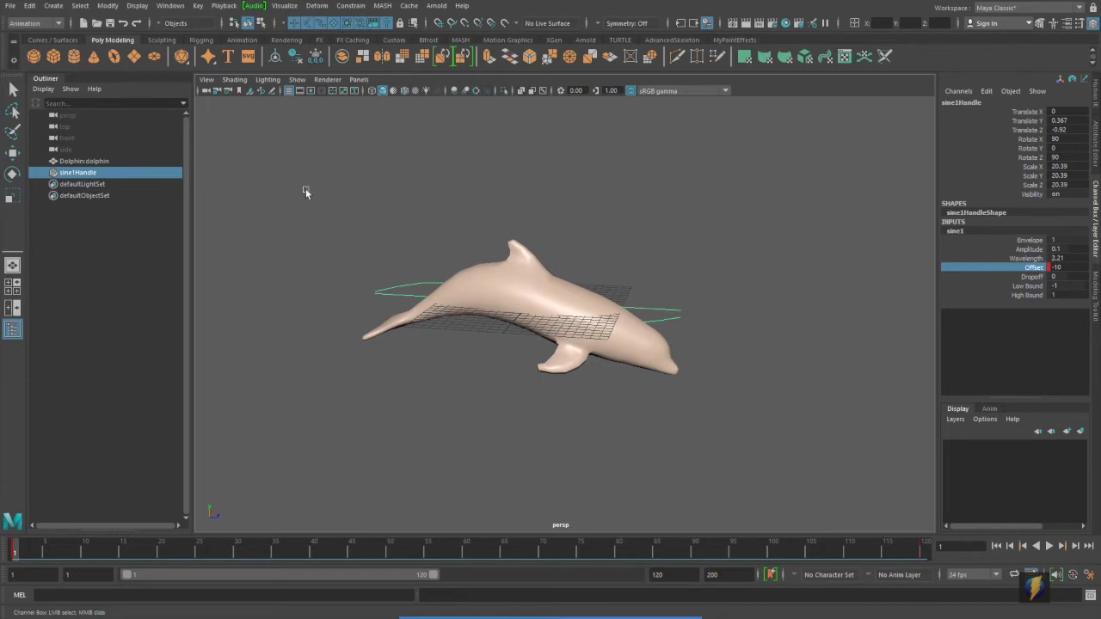
Give all sine1 Offset keys linear tangents in the Graph Editor, then minimize it.
click(169, 6)
mouse_move(199, 71)
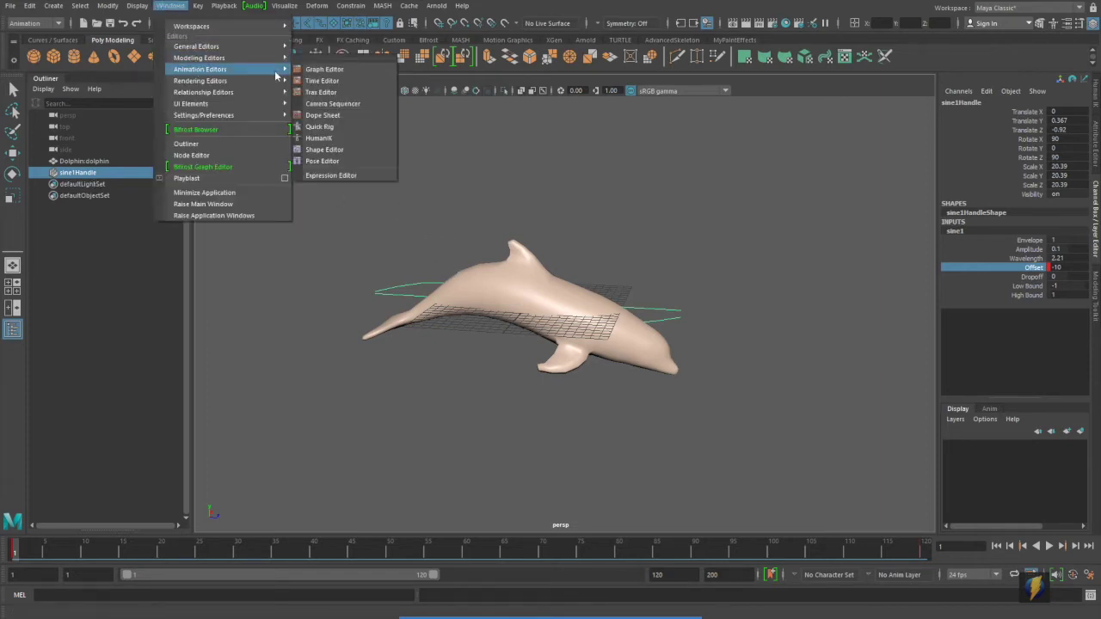
click(318, 70)
drag(521, 319, 634, 441)
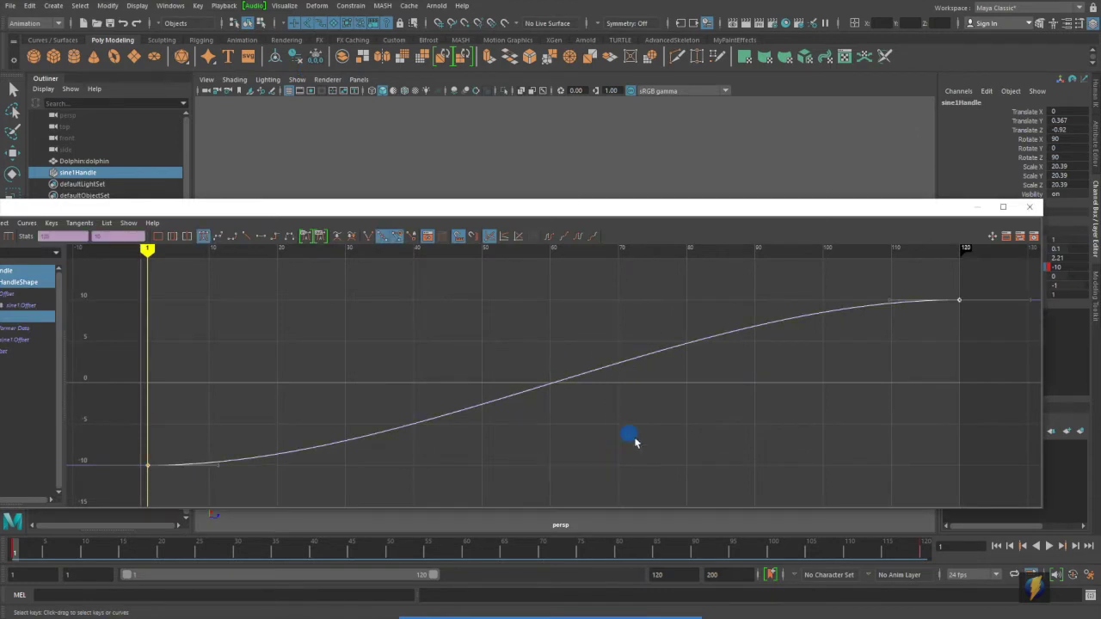
alt+right_drag(826, 368, 742, 375)
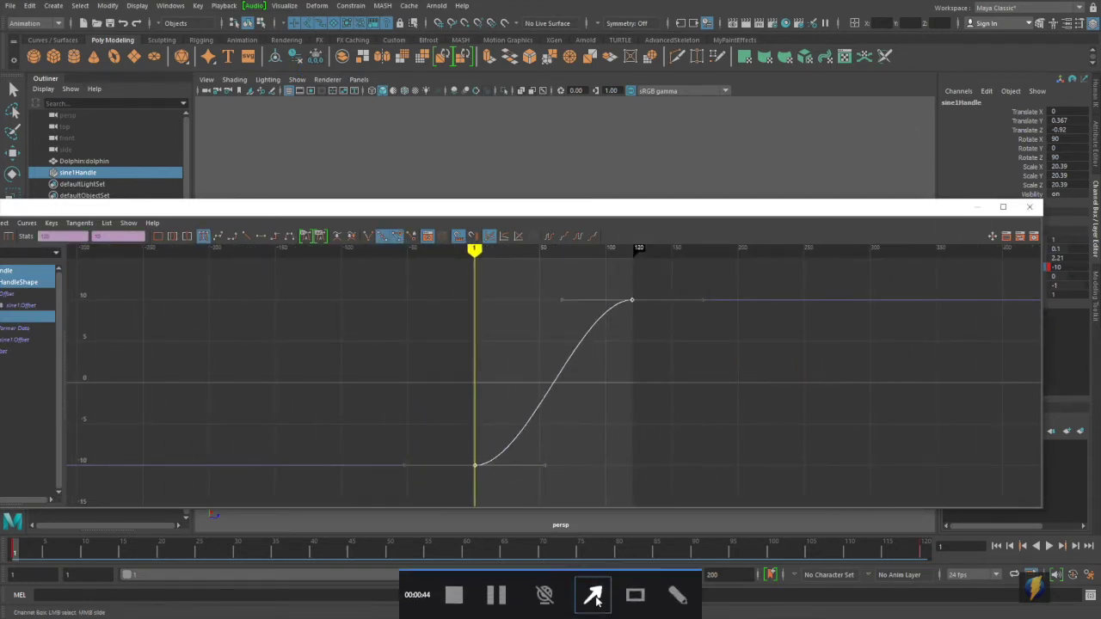
click(440, 385)
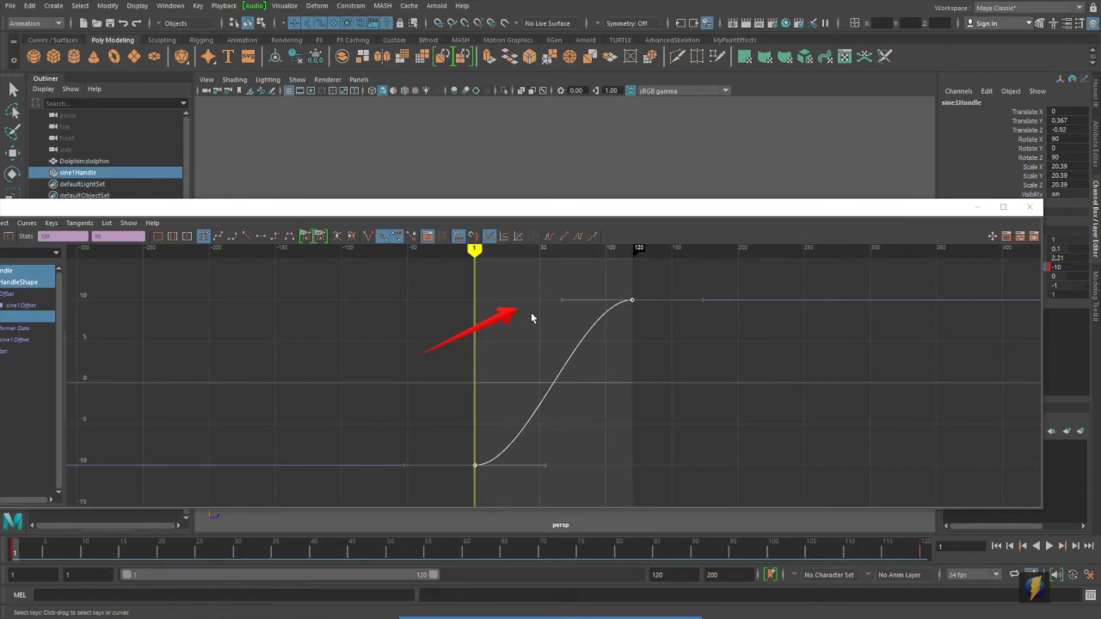
drag(545, 362, 575, 438)
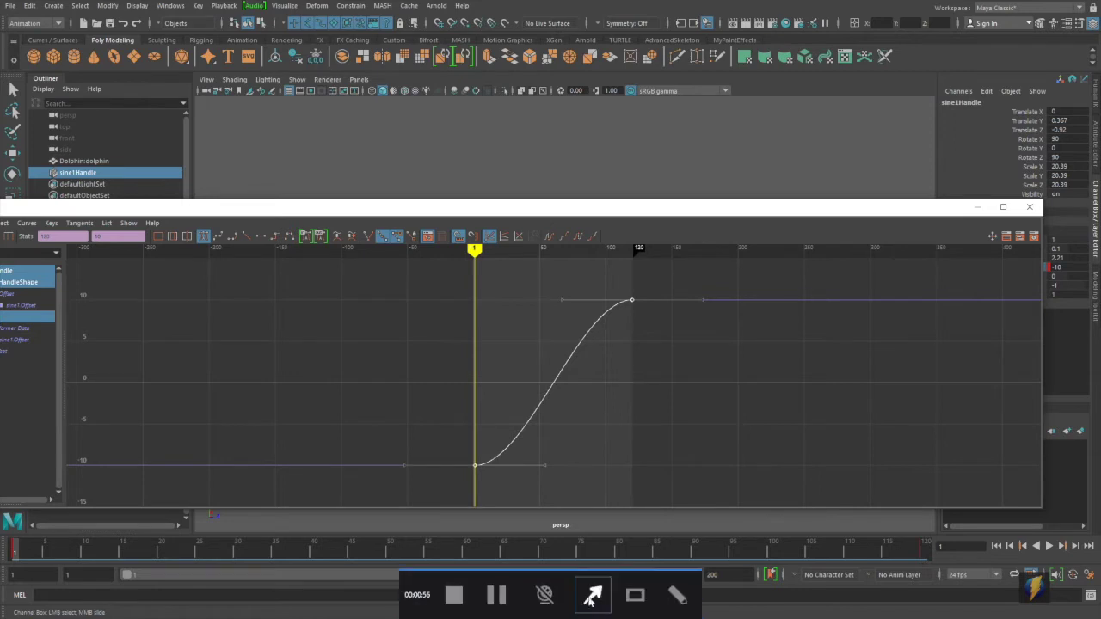
click(369, 137)
drag(369, 137, 256, 229)
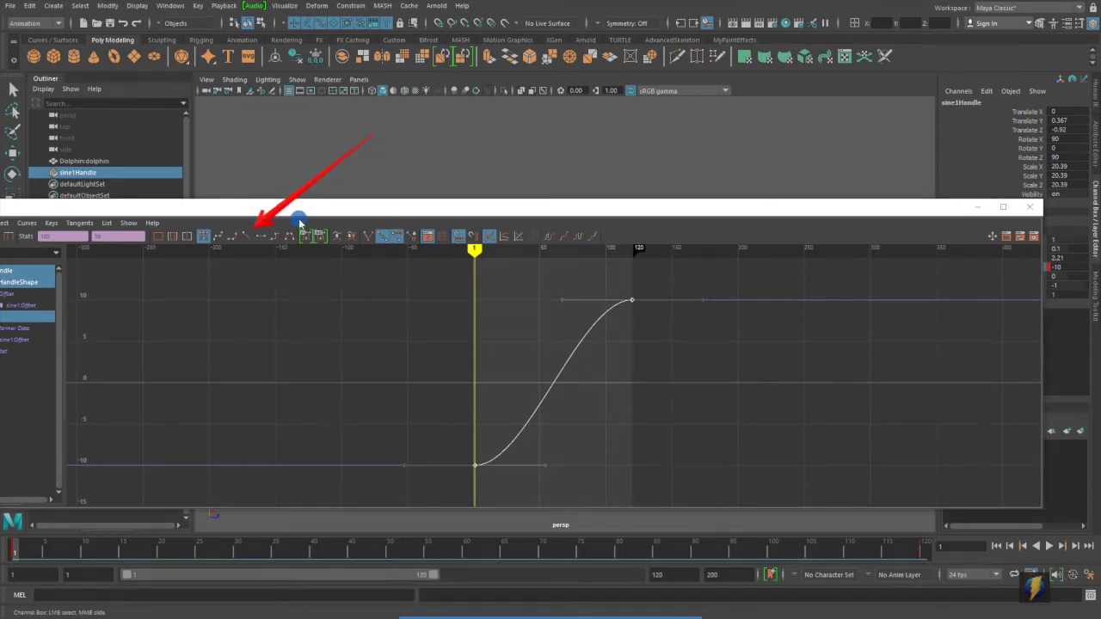
click(246, 237)
click(977, 207)
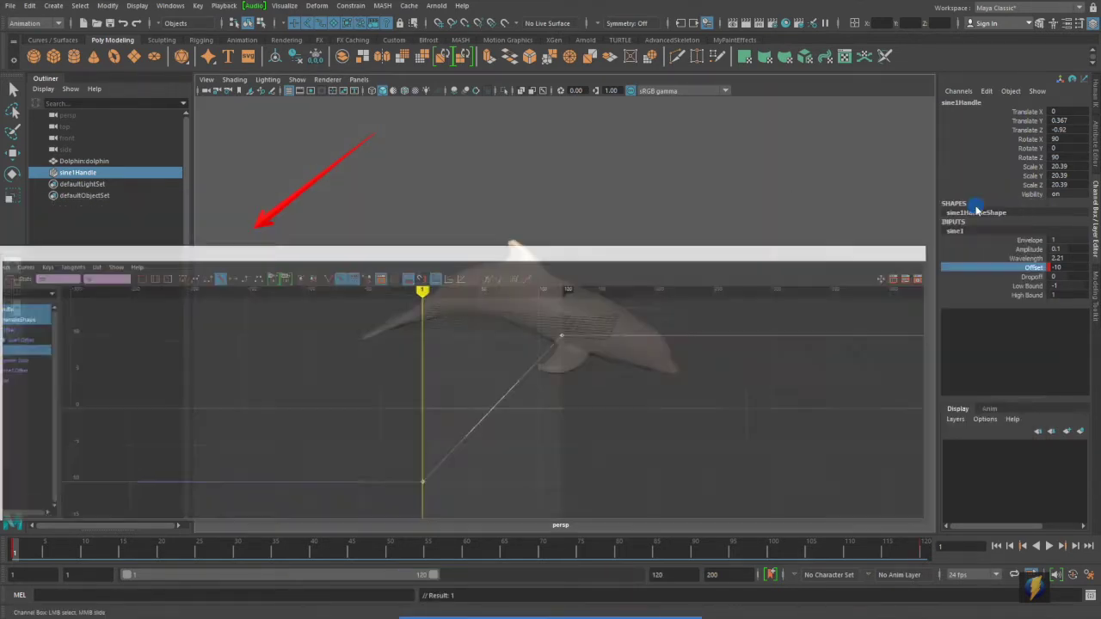
Play and scrub the timeline to check the linear swim at frames 27, 74 and 96.
click(1049, 548)
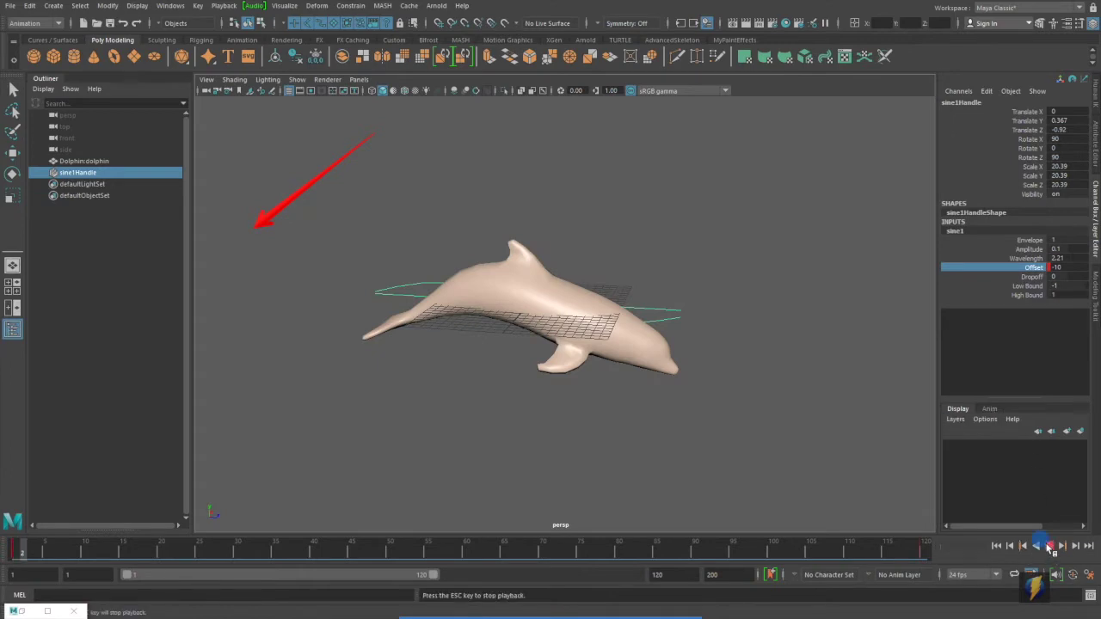
click(1050, 545)
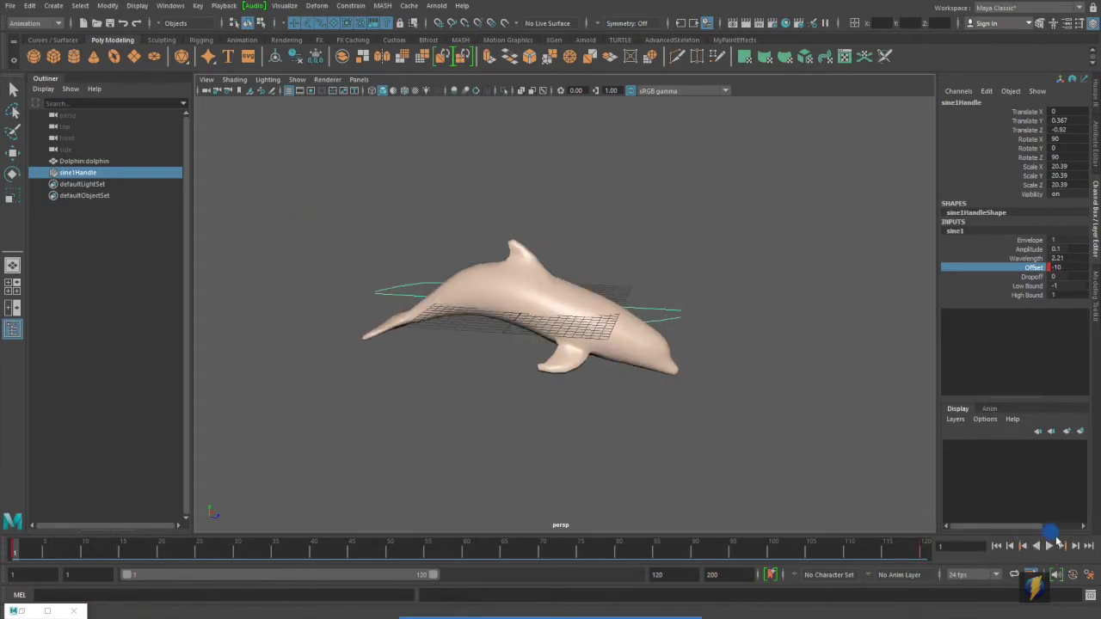
click(1049, 547)
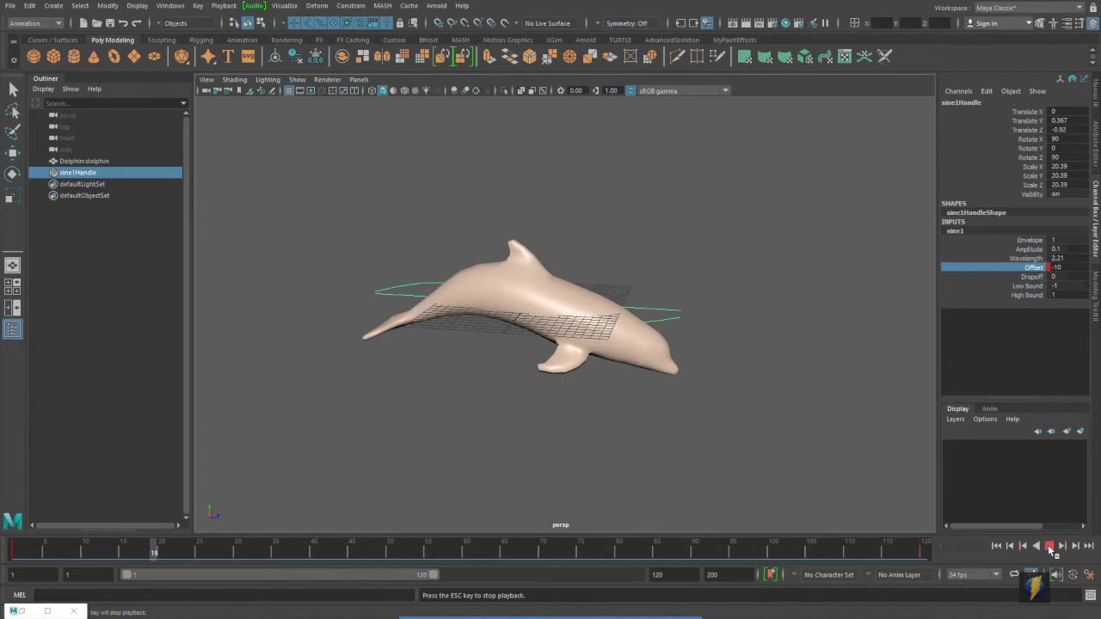
click(1050, 548)
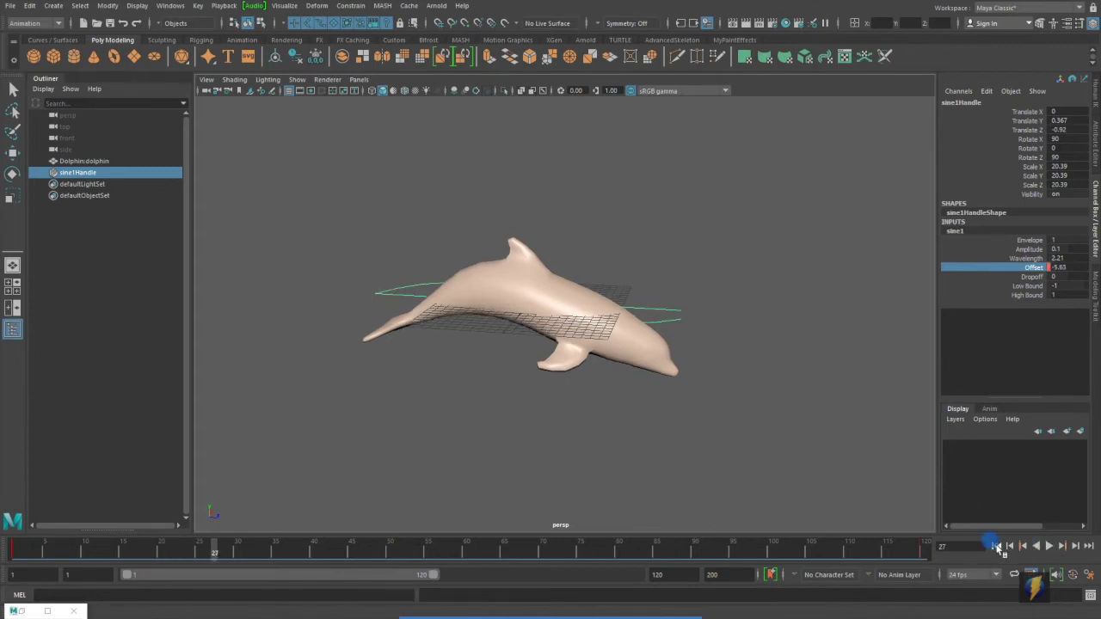
click(997, 546)
click(1050, 546)
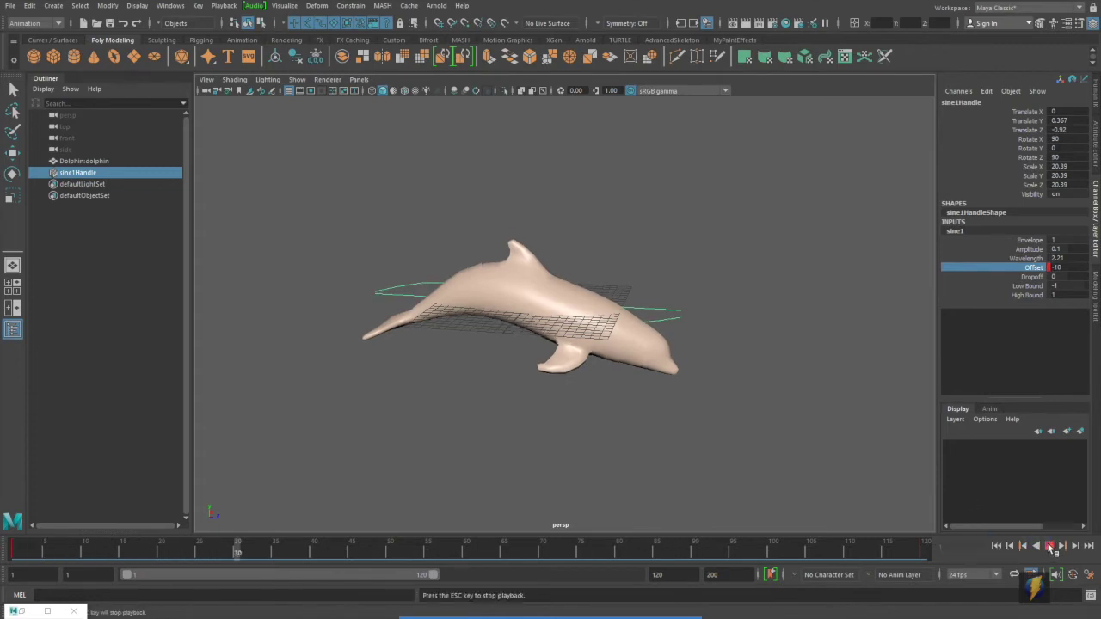
click(1050, 547)
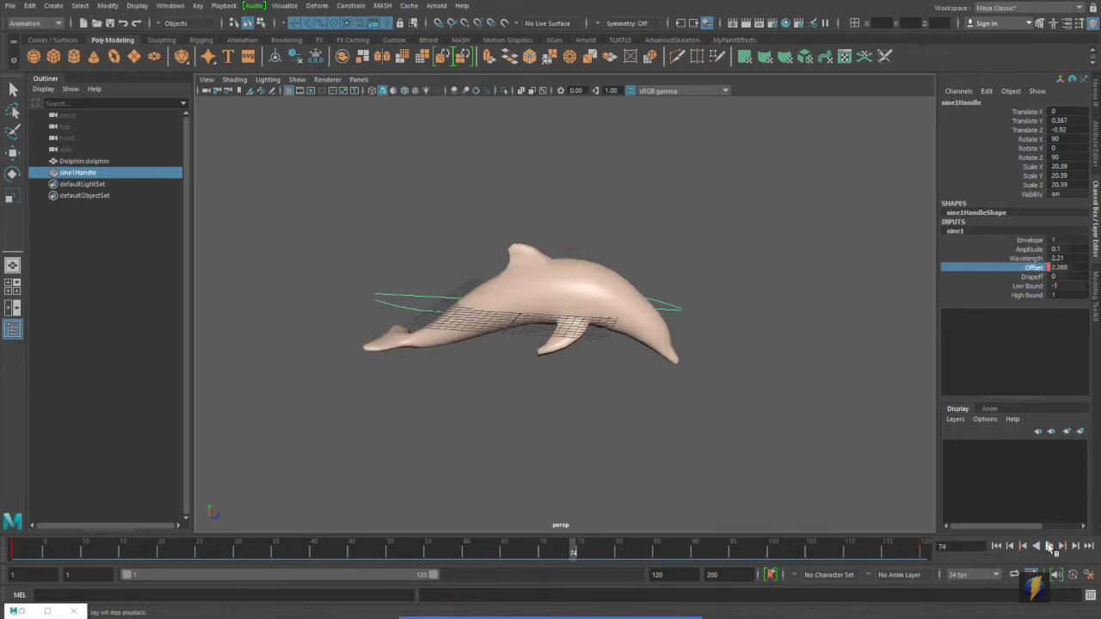
click(742, 545)
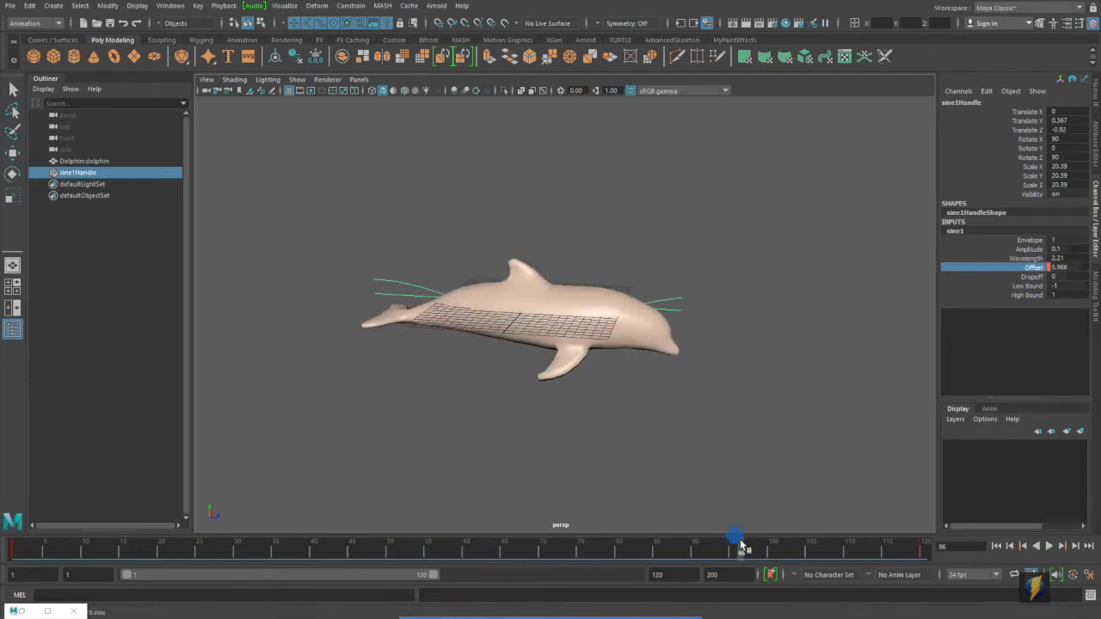
Replay from the start and orbit around the swimming dolphin, stopping at frame 102.
alt+right_drag(503, 393, 639, 362)
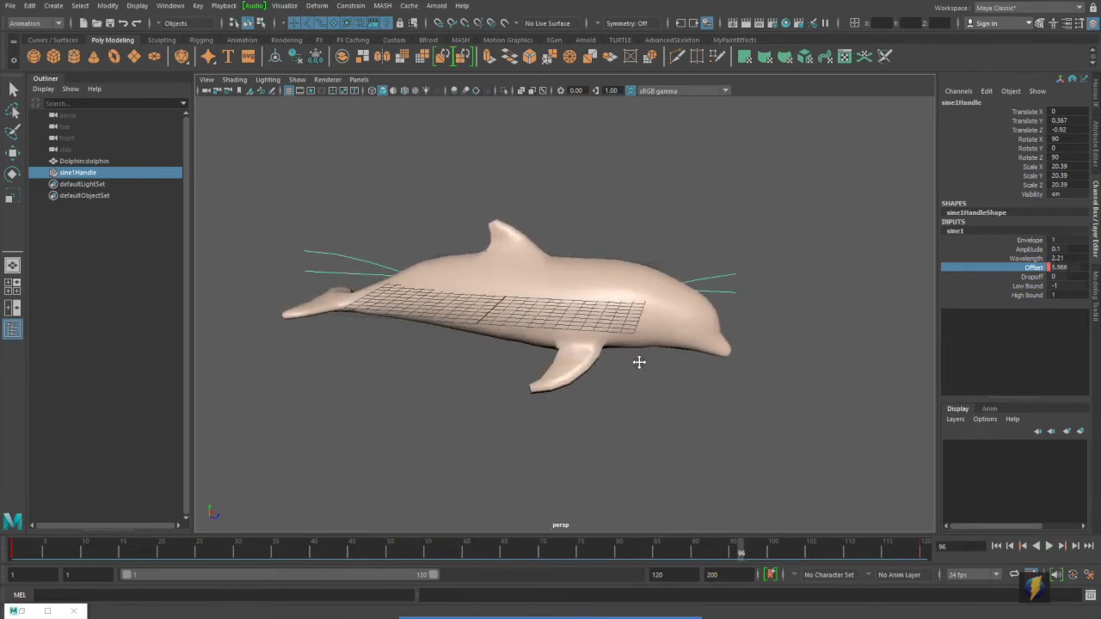
click(996, 546)
click(1051, 547)
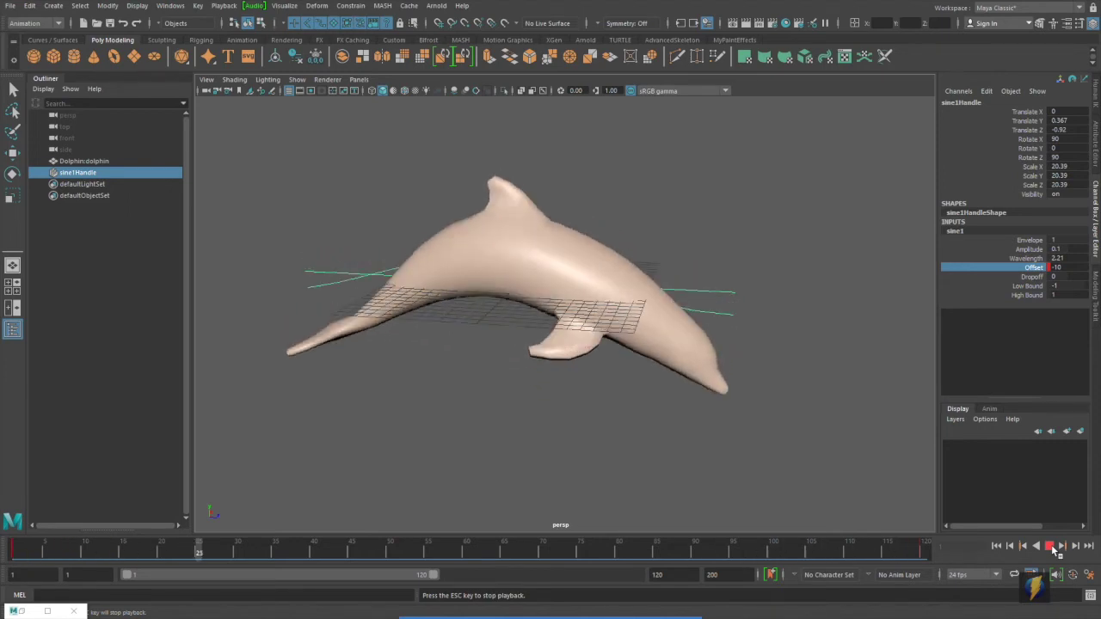
alt+drag(826, 352, 757, 337)
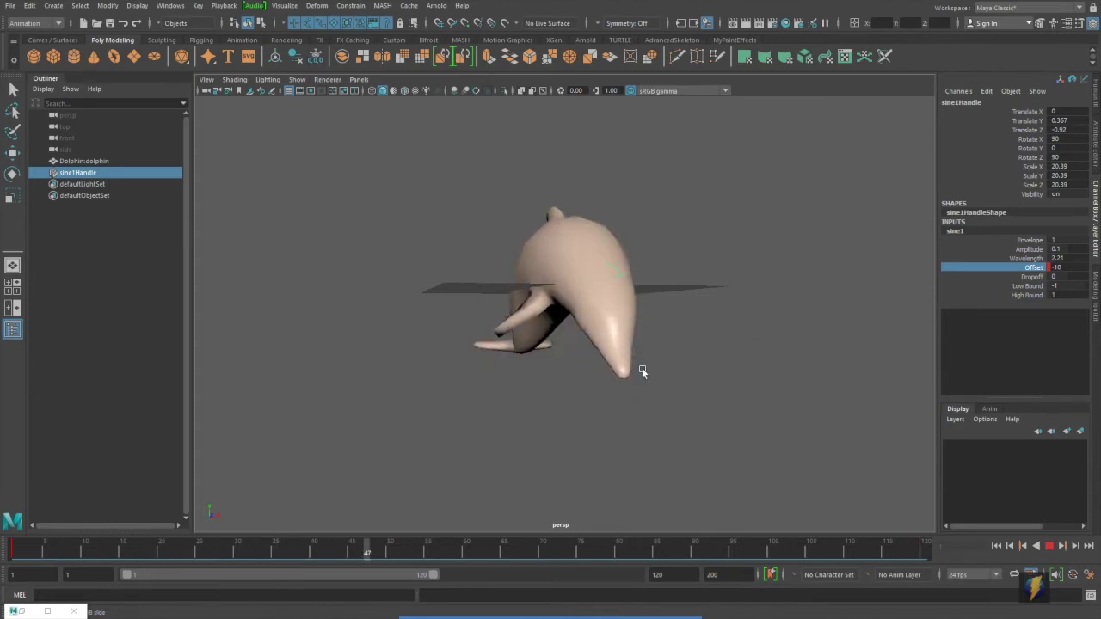
alt+drag(643, 371, 772, 381)
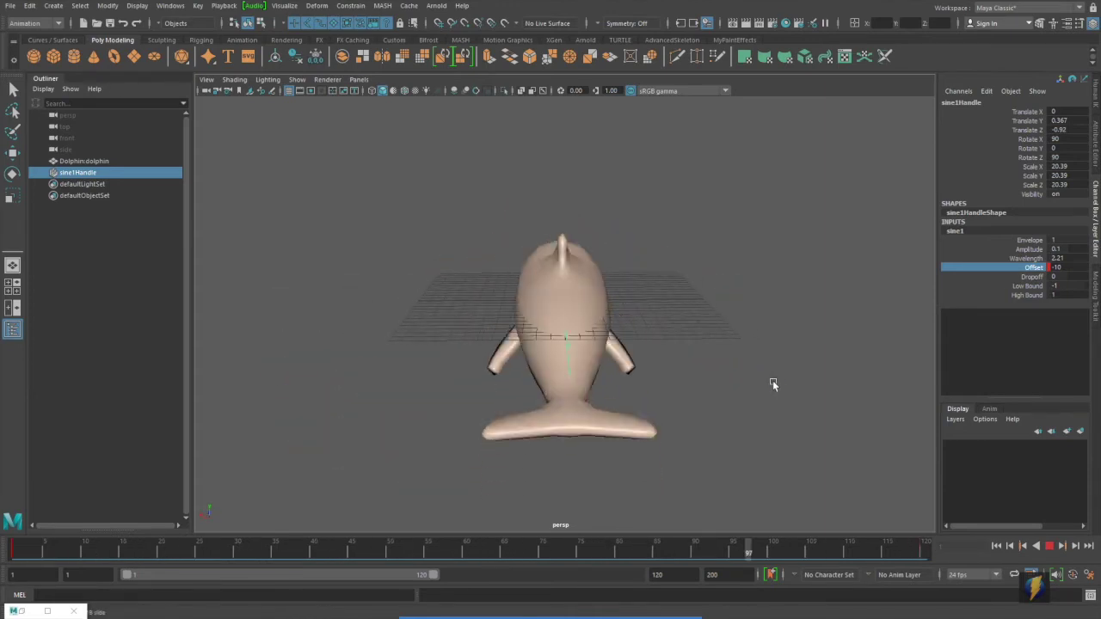
alt+drag(602, 371, 769, 382)
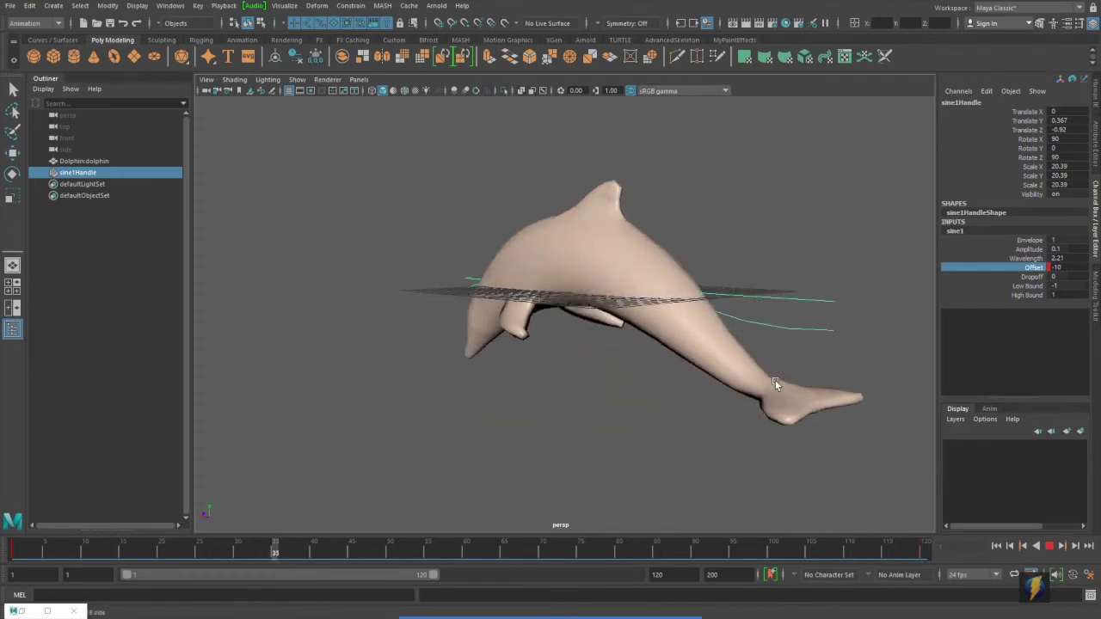
click(1050, 547)
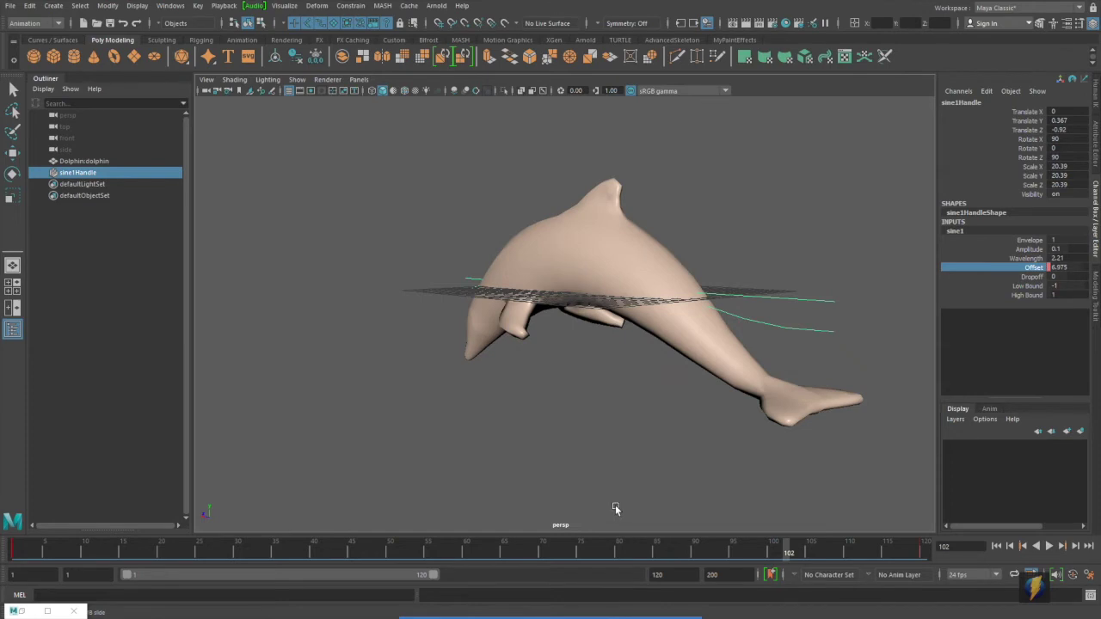
scroll(663, 300, down, 3)
alt+drag(663, 301, 656, 359)
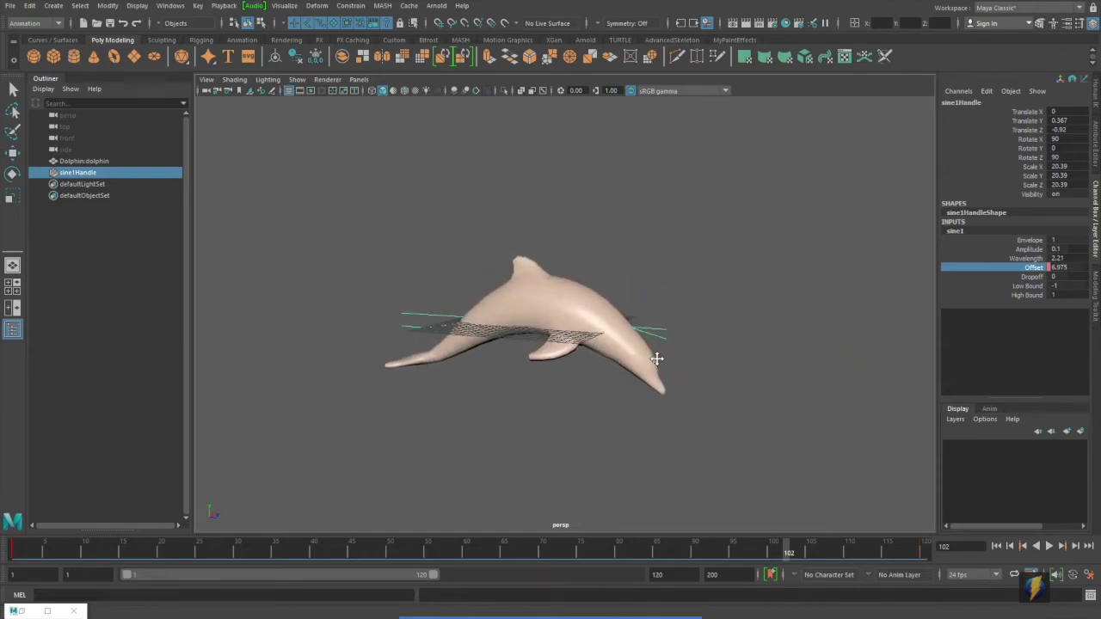
click(12, 152)
Raise sine1Handle to Translate Y 0.445, then select the dolphin at frame 1.
middle_drag(603, 296, 605, 275)
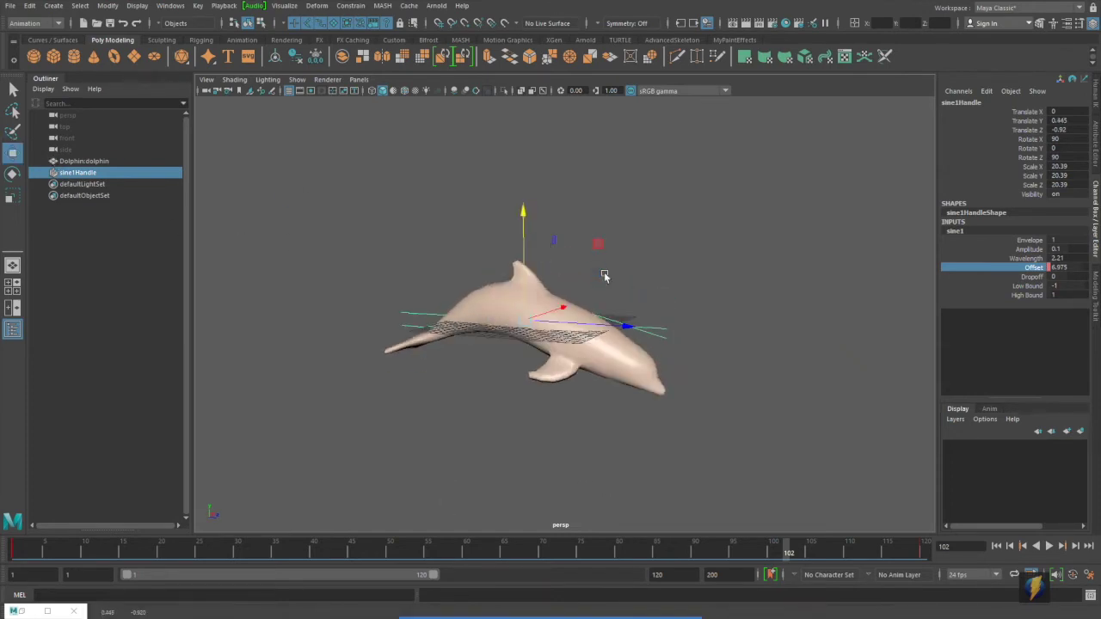
click(641, 368)
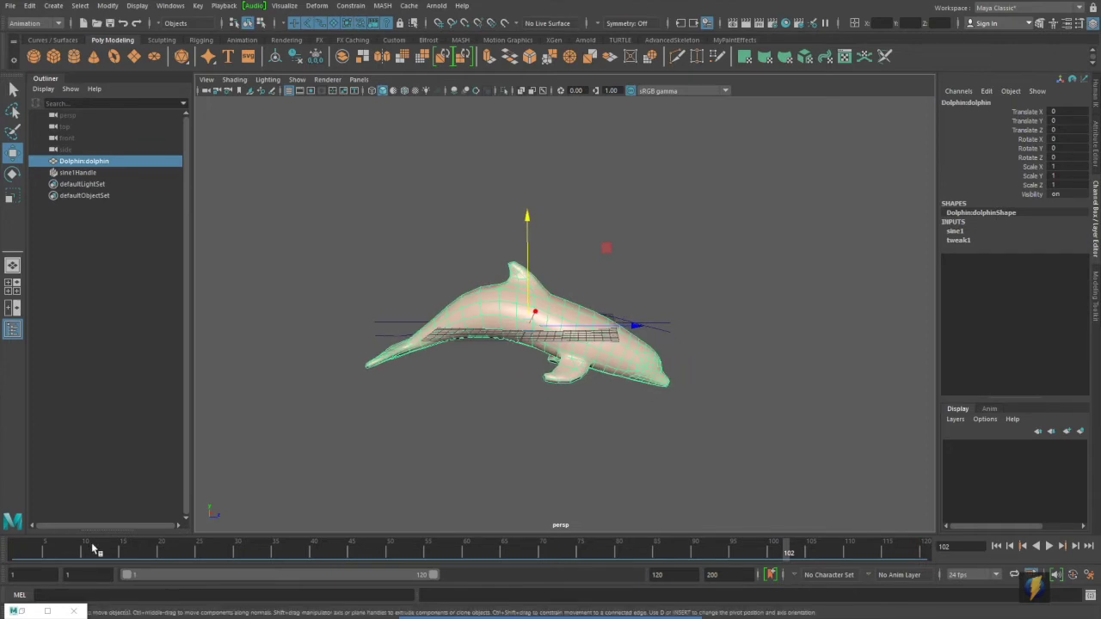
drag(91, 543, 3, 546)
Slide the dolphin along Z toward the scene centre, ending at Translate Z -0.604.
drag(530, 217, 539, 34)
key(ctrl+z)
drag(643, 325, 266, 202)
alt+right_drag(602, 181, 709, 289)
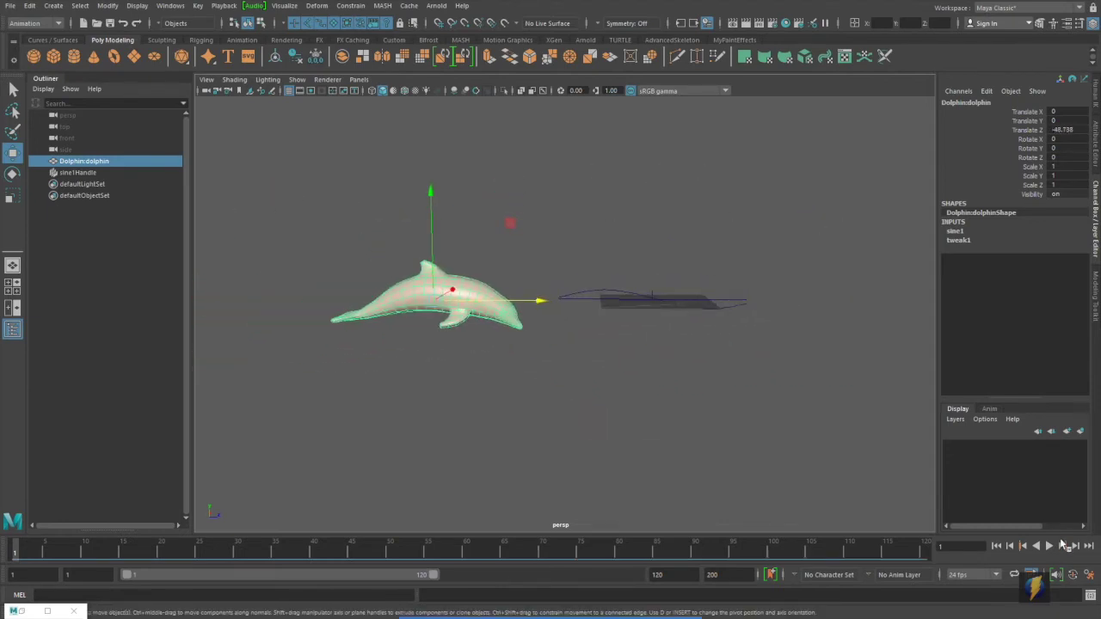
click(1049, 546)
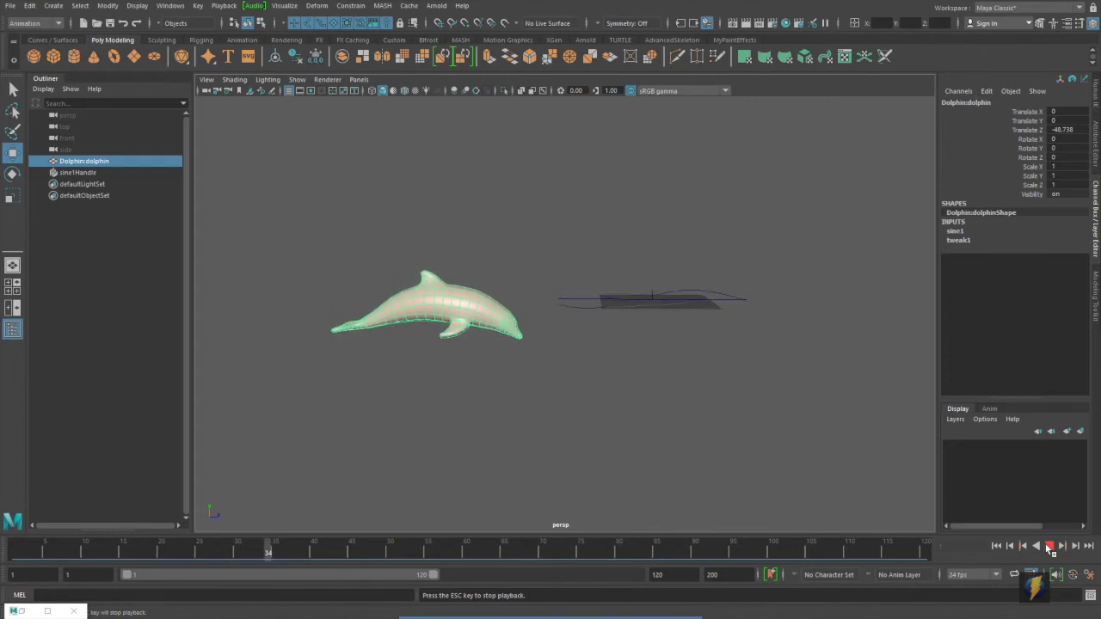
click(1049, 545)
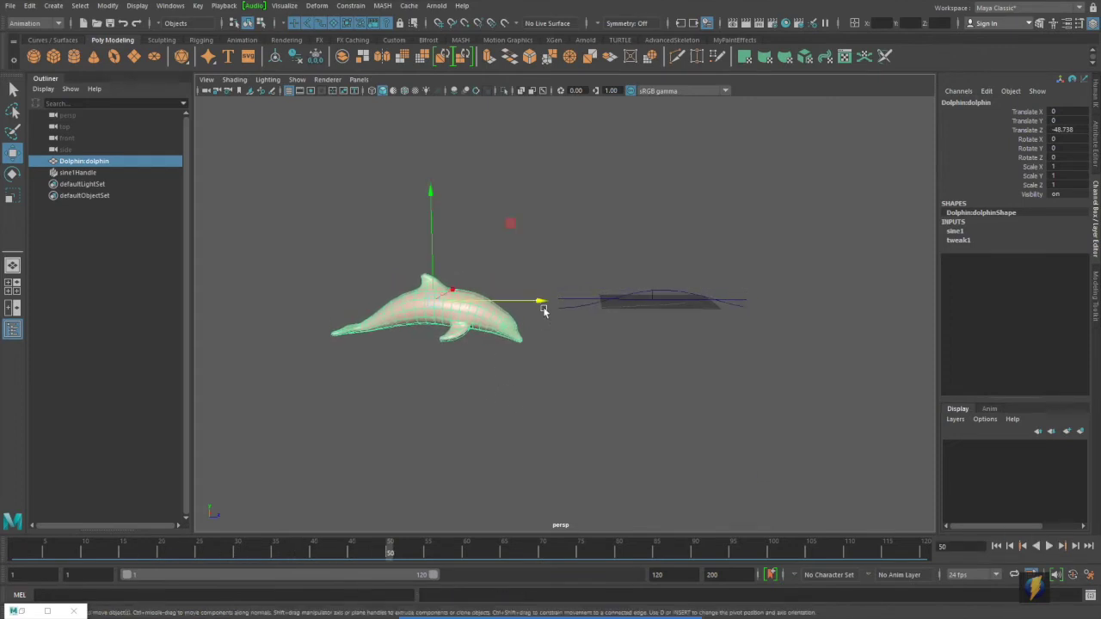
drag(544, 311, 774, 312)
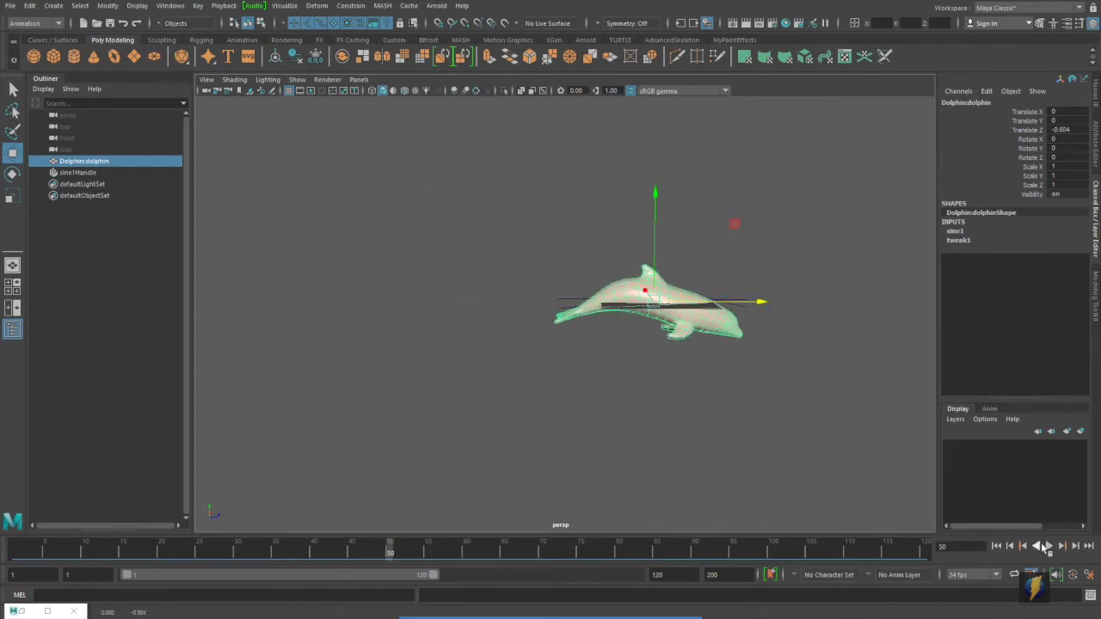
Play a short preview of the dolphin's swim and orbit to its front.
click(1051, 546)
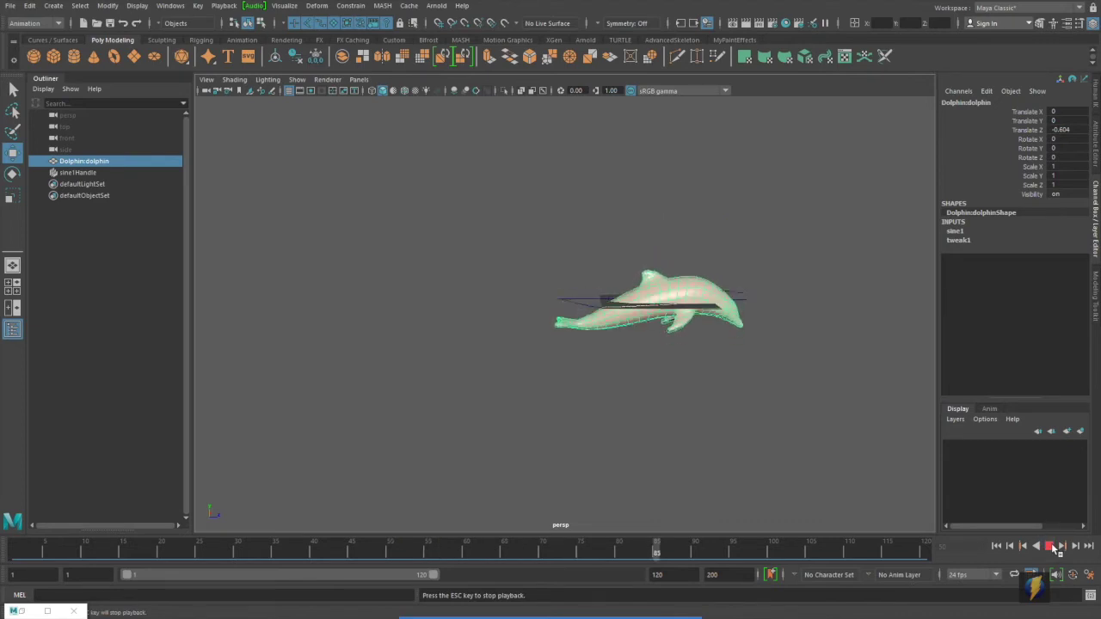
click(1050, 545)
alt+drag(767, 369, 620, 370)
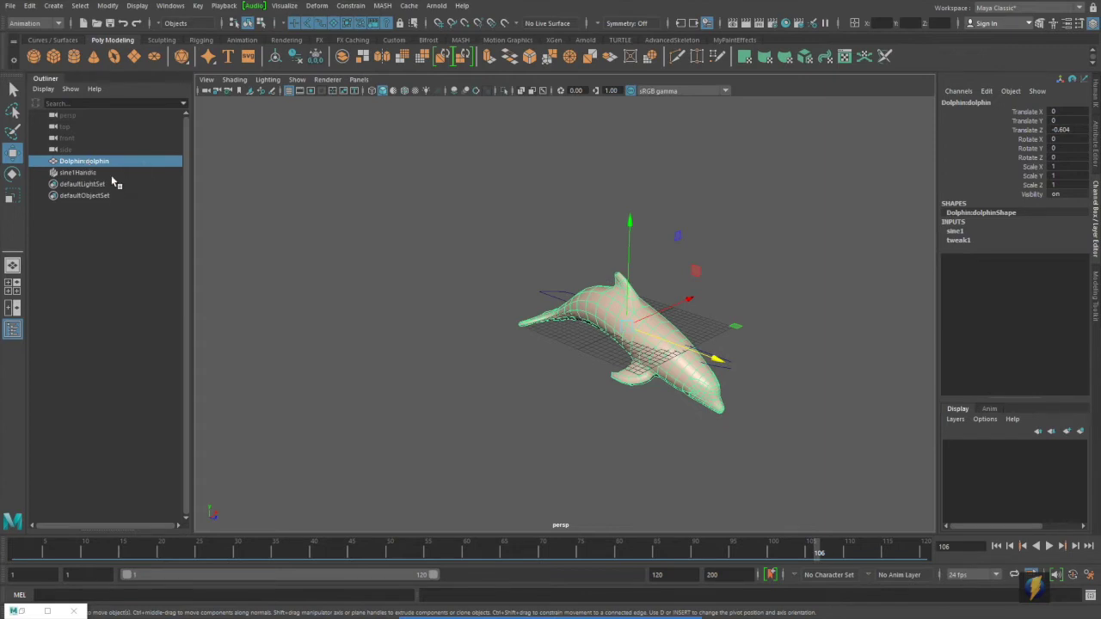
Group the dolphin with sine1Handle and name the group DolphinGroup.
shift+click(111, 173)
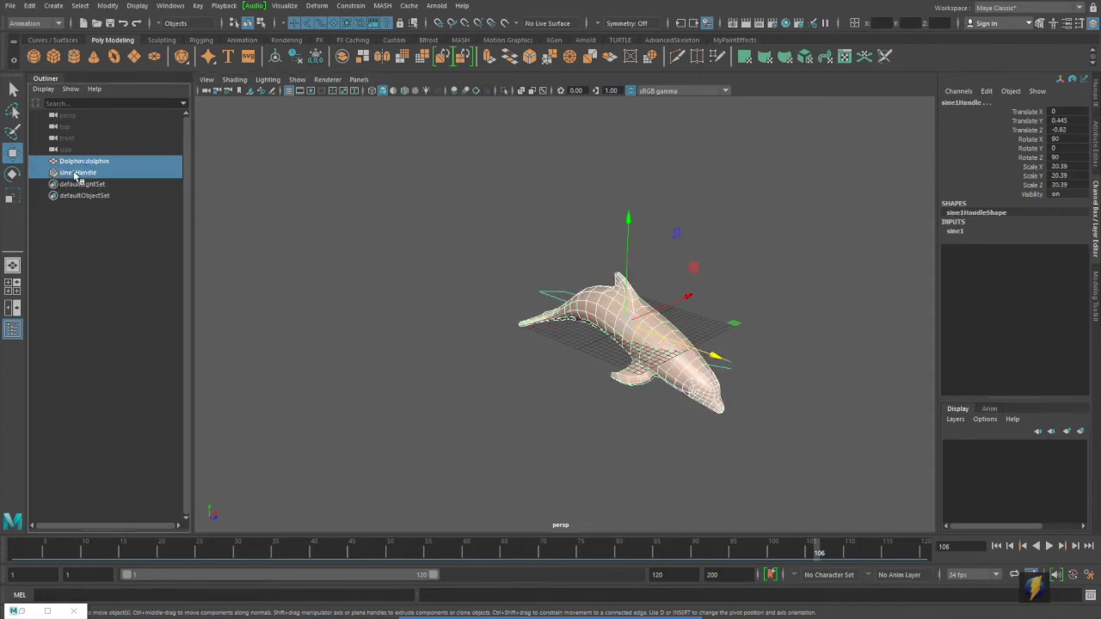
click(29, 5)
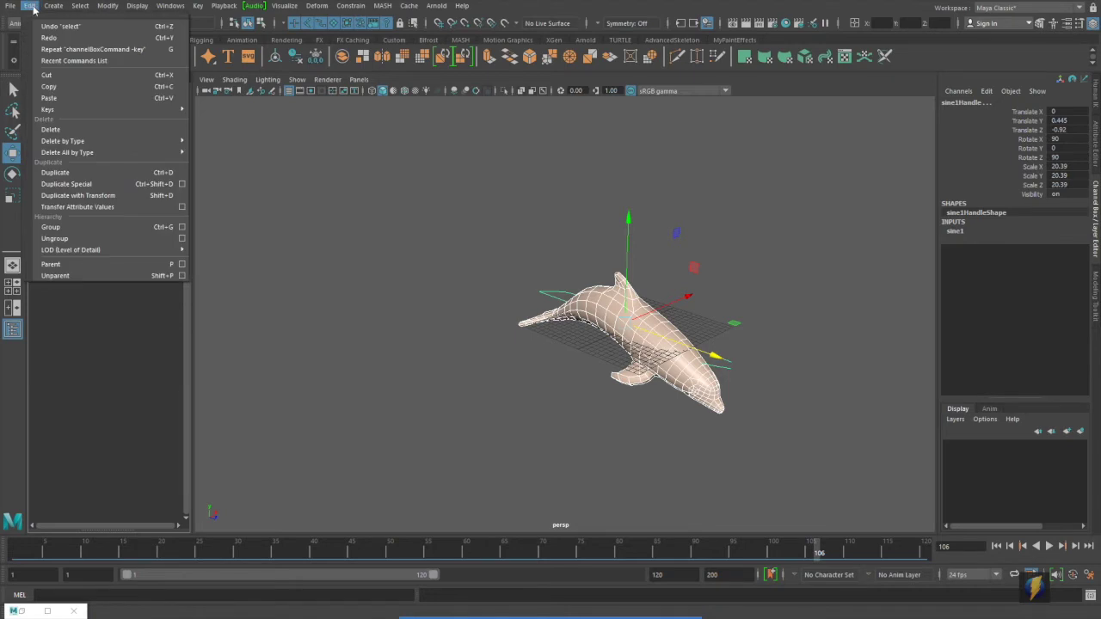
click(52, 224)
double_click(960, 104)
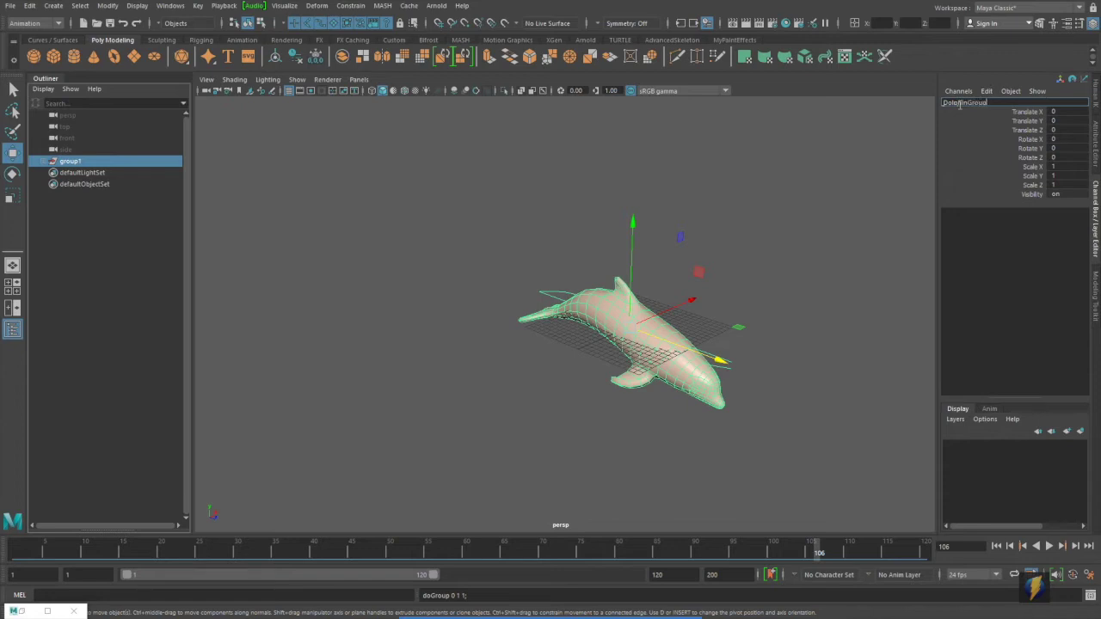
key(Return)
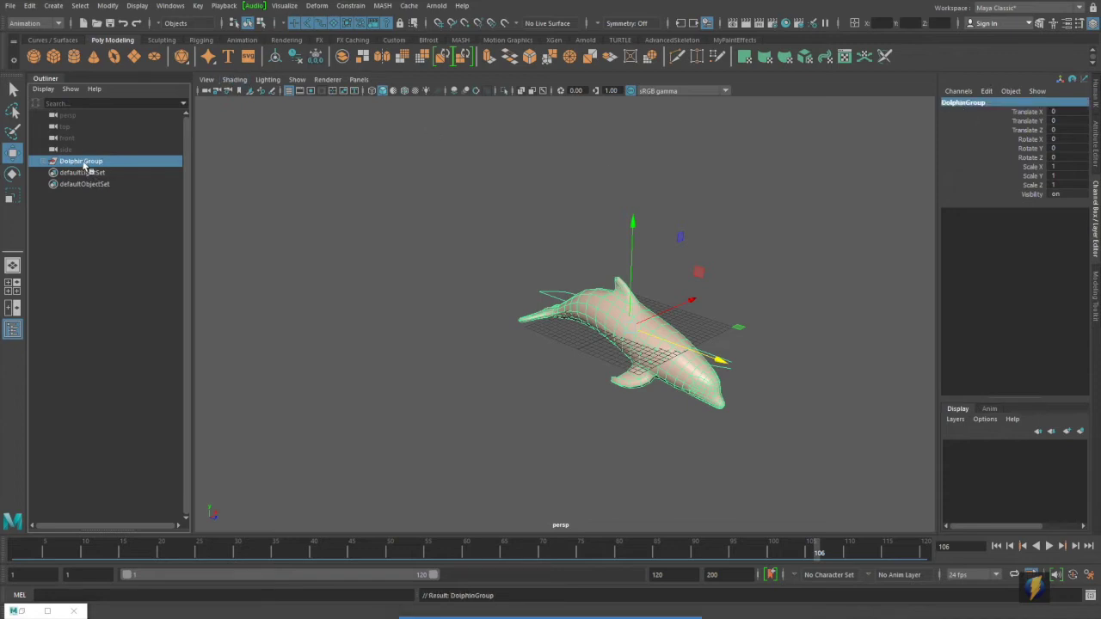
Replay the grouped dolphin's animation, then return to the first frame.
mouse_move(619, 226)
alt+mouse_down()
mouse_move(676, 318)
mouse_move(685, 314)
mouse_move(422, 334)
mouse_move(578, 206)
mouse_move(603, 215)
alt+mouse_up()
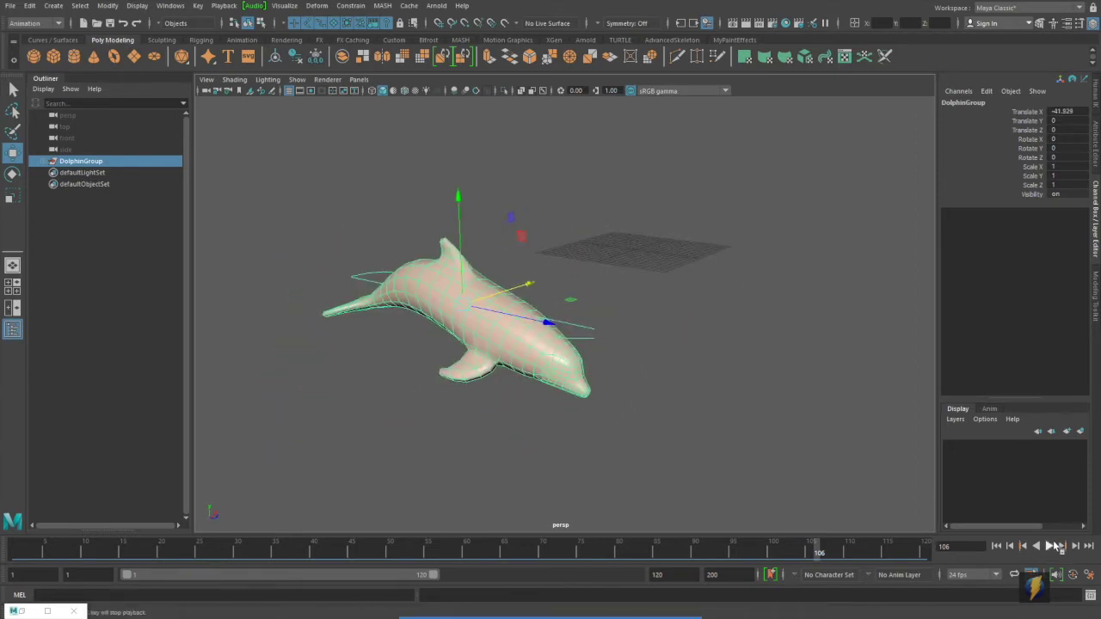
click(1052, 547)
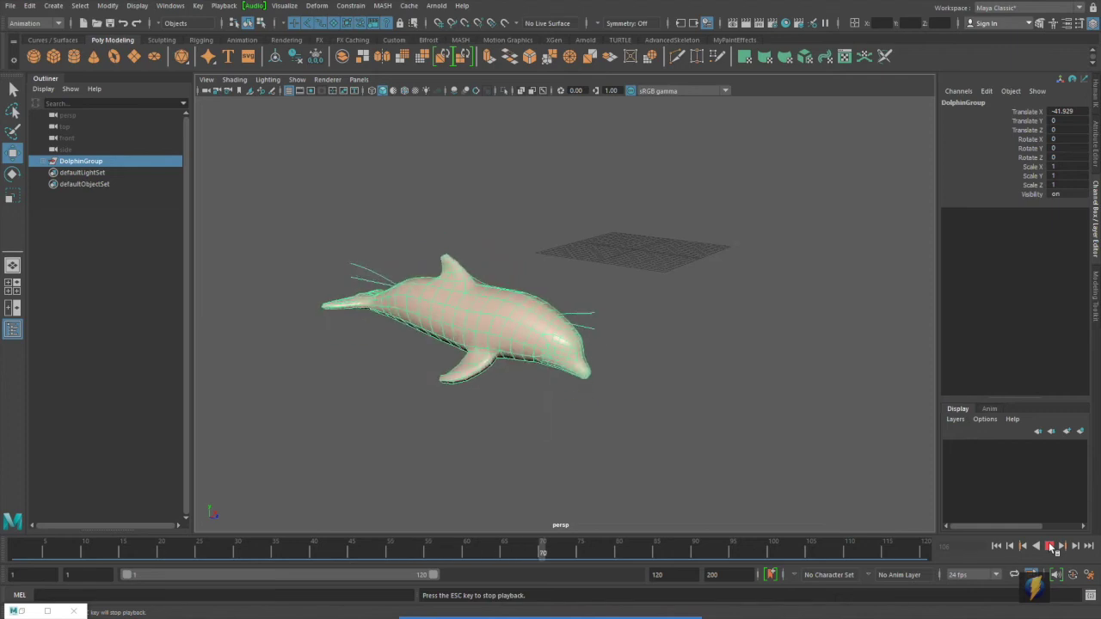
click(1050, 546)
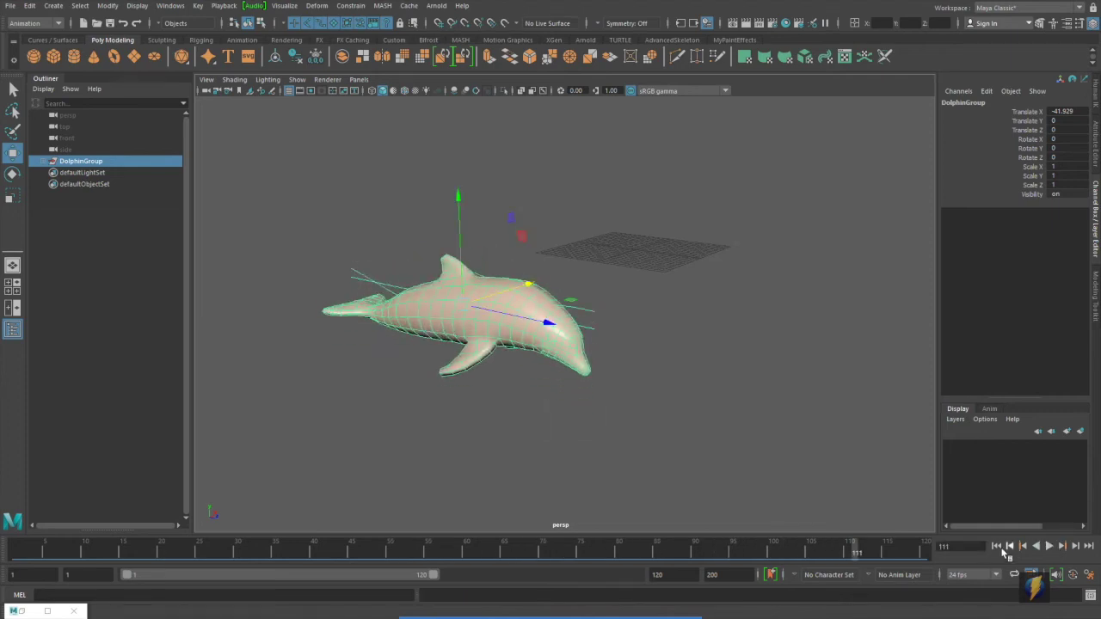
click(1009, 546)
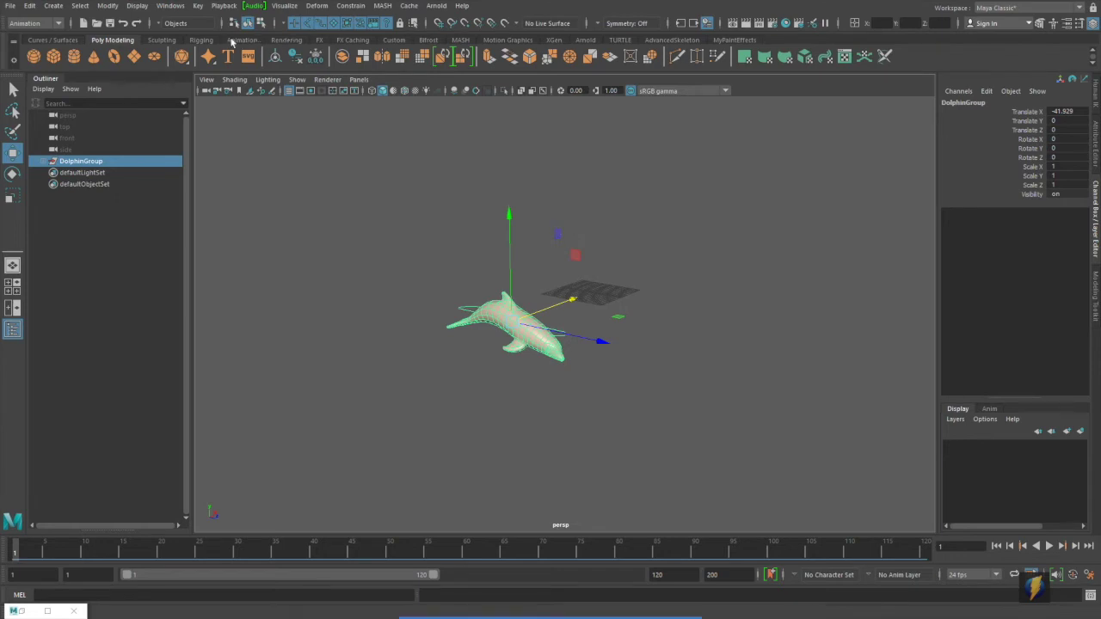
Close the Graph Editor and import Shark.ma from the Content Browser.
click(48, 612)
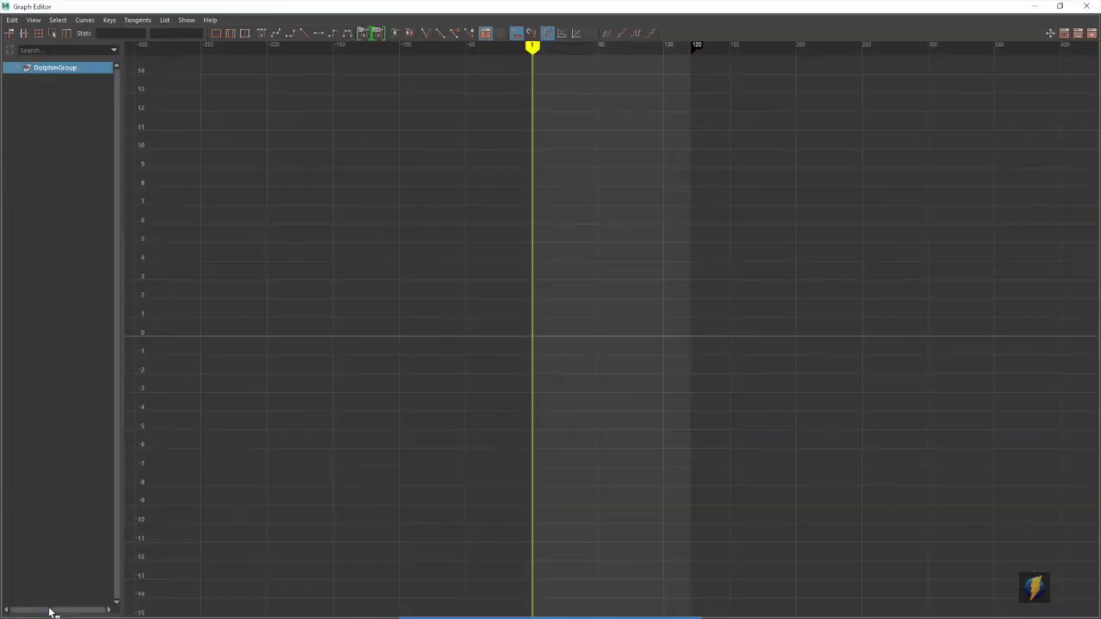
click(1085, 6)
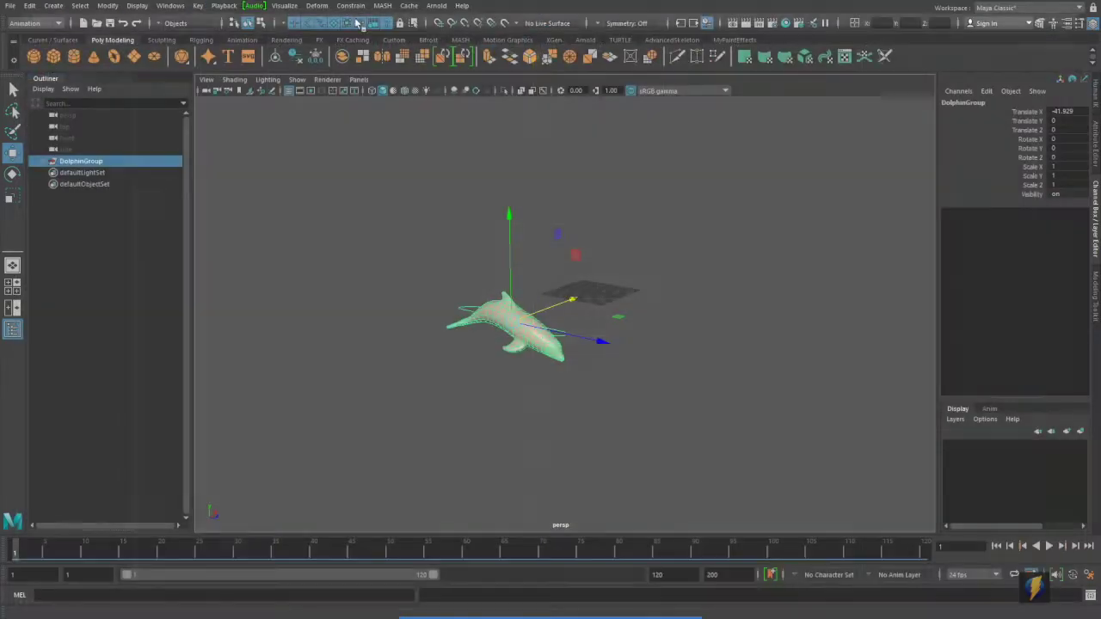
click(170, 6)
mouse_move(183, 62)
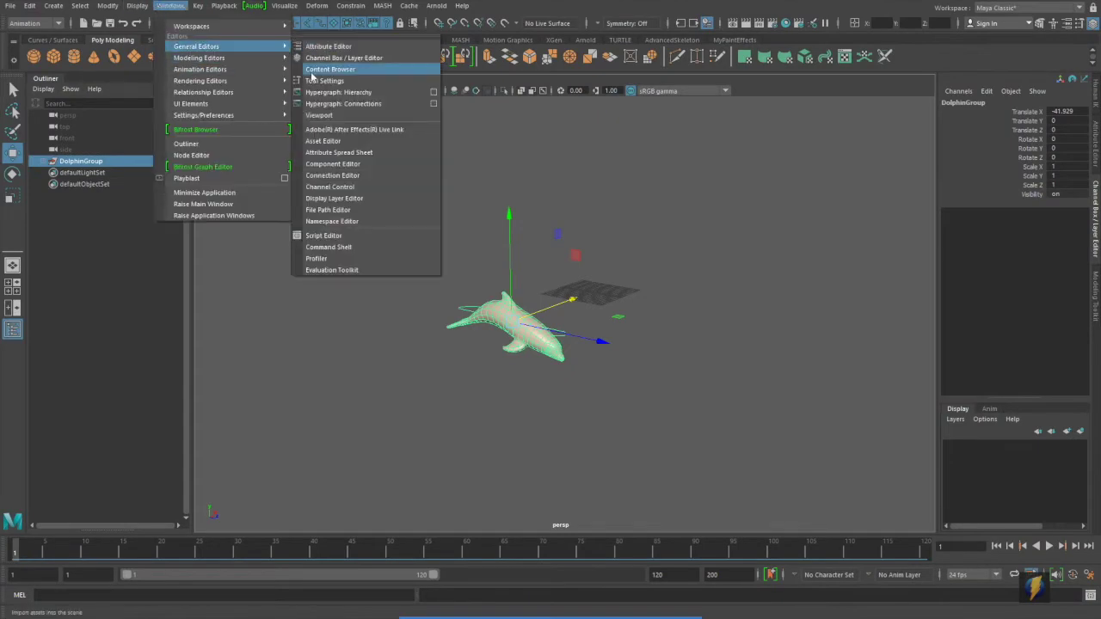
click(331, 68)
double_click(394, 486)
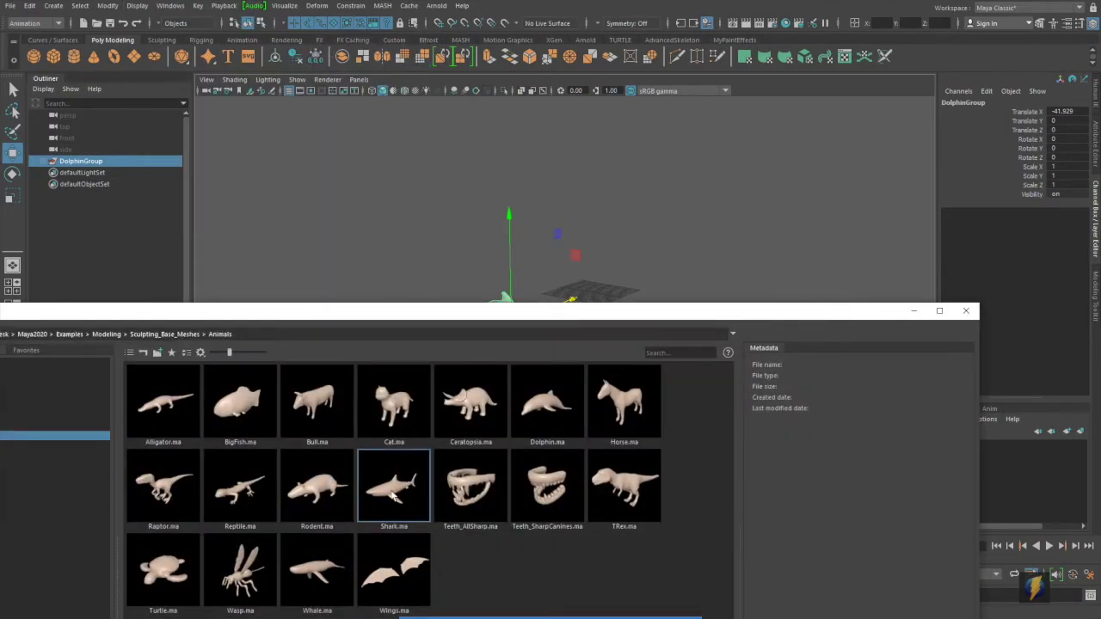
click(965, 311)
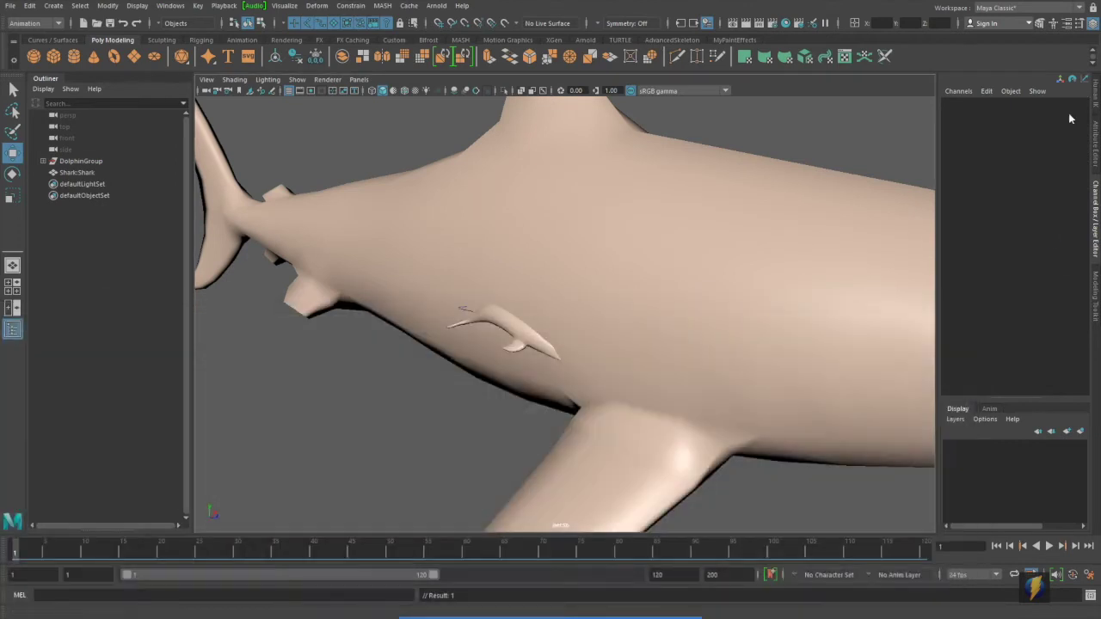
Scale the shark to 0.1 and freeze its transformations.
click(824, 211)
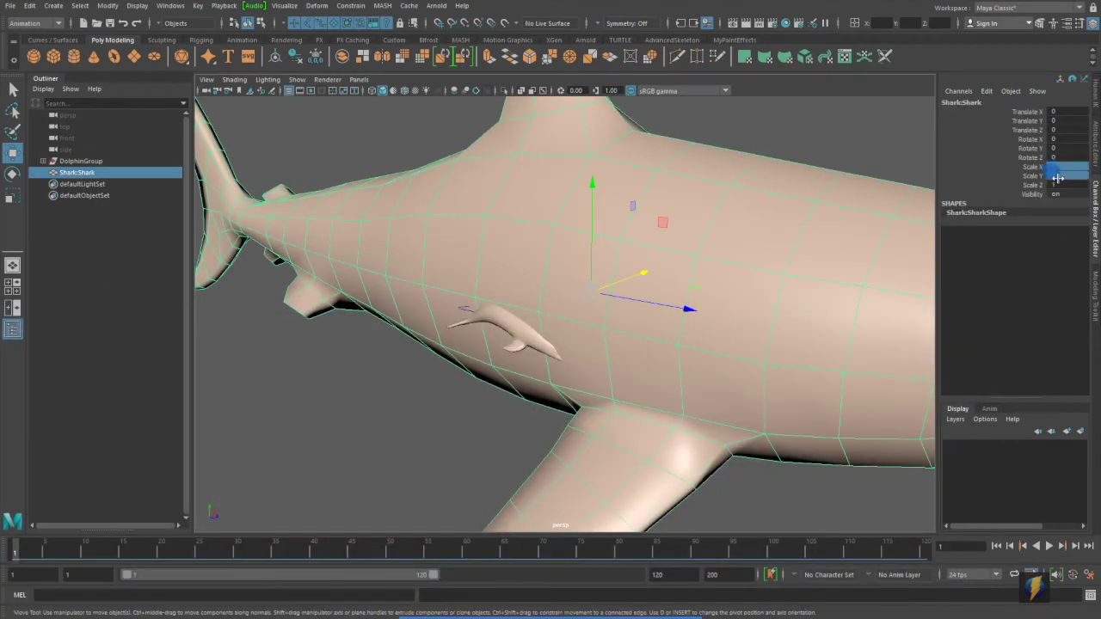
text(0.1)
key(Return)
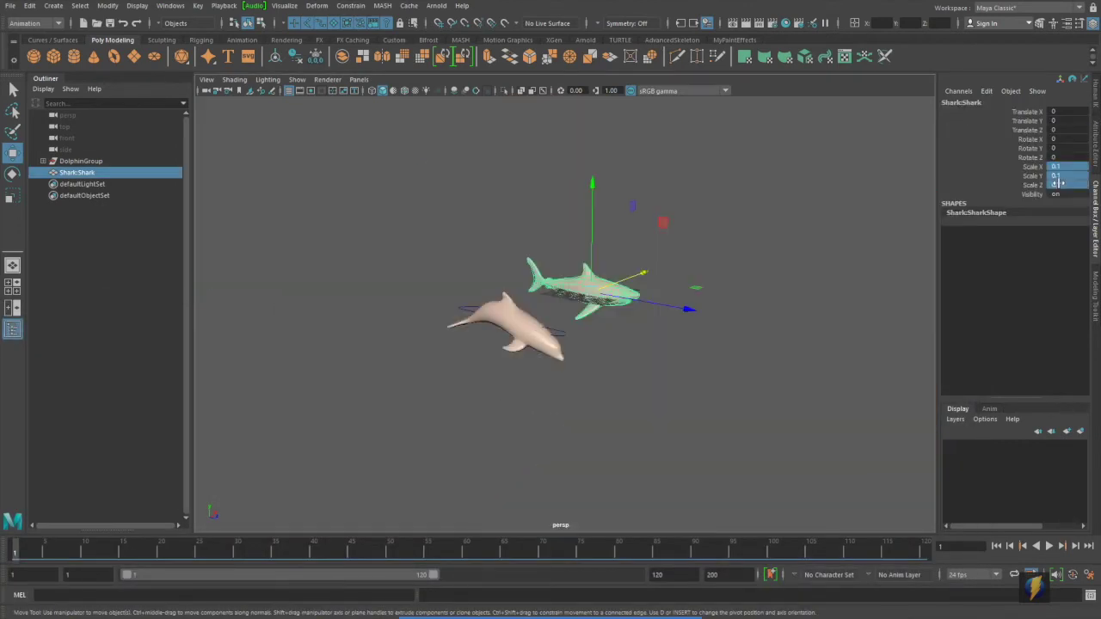
click(107, 5)
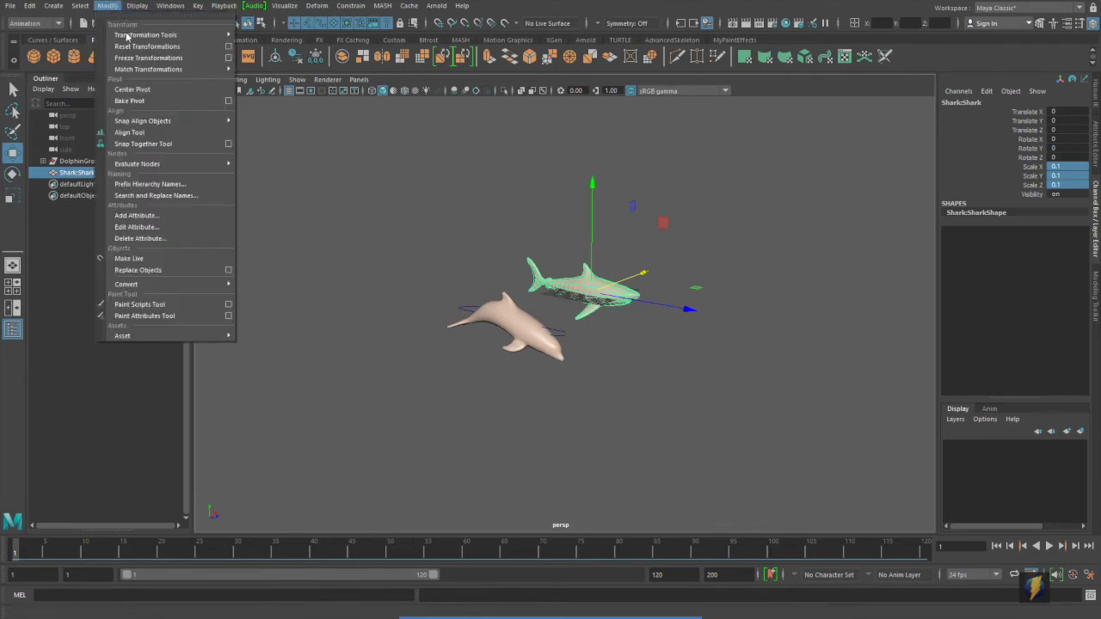
click(142, 53)
alt+drag(608, 248, 557, 301)
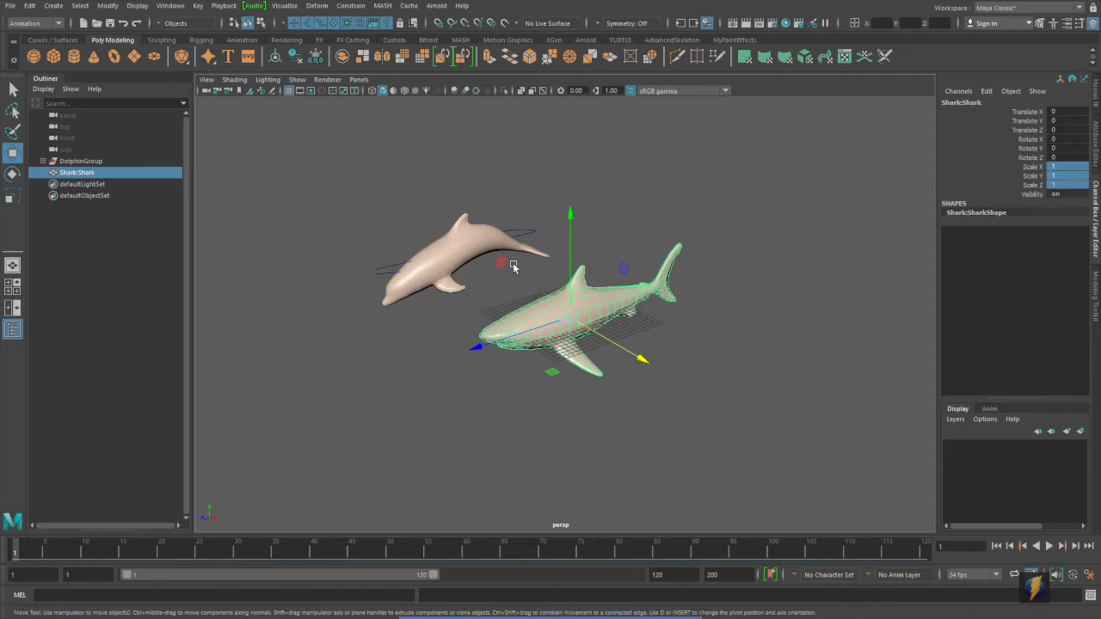
scroll(551, 288, up, 5)
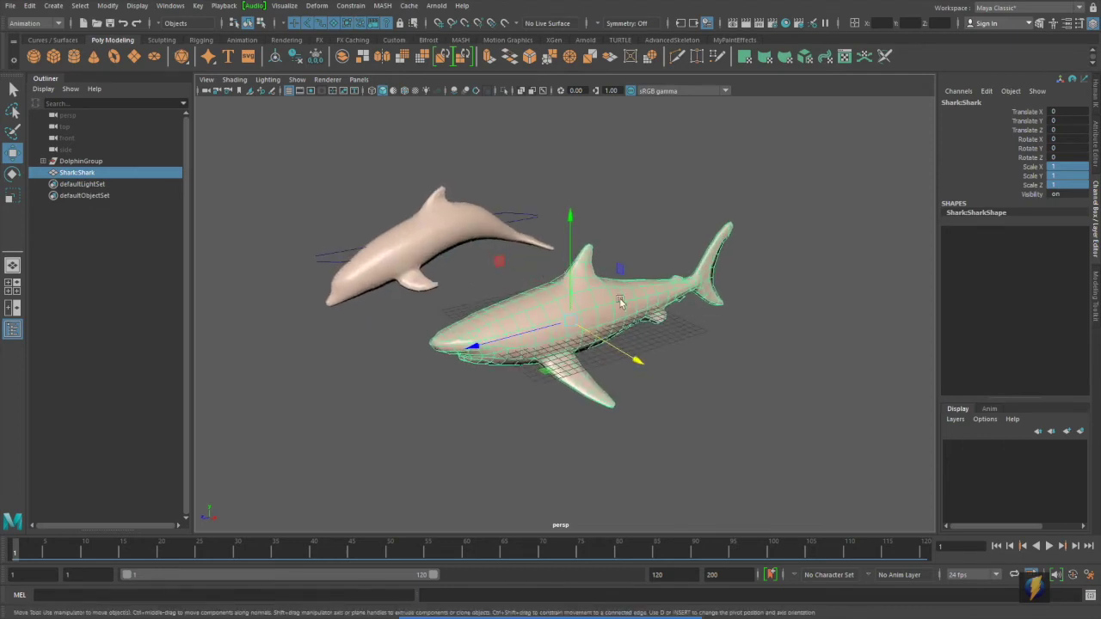
mouse_move(620, 302)
alt+mouse_down()
mouse_move(602, 288)
mouse_move(612, 306)
alt+mouse_up()
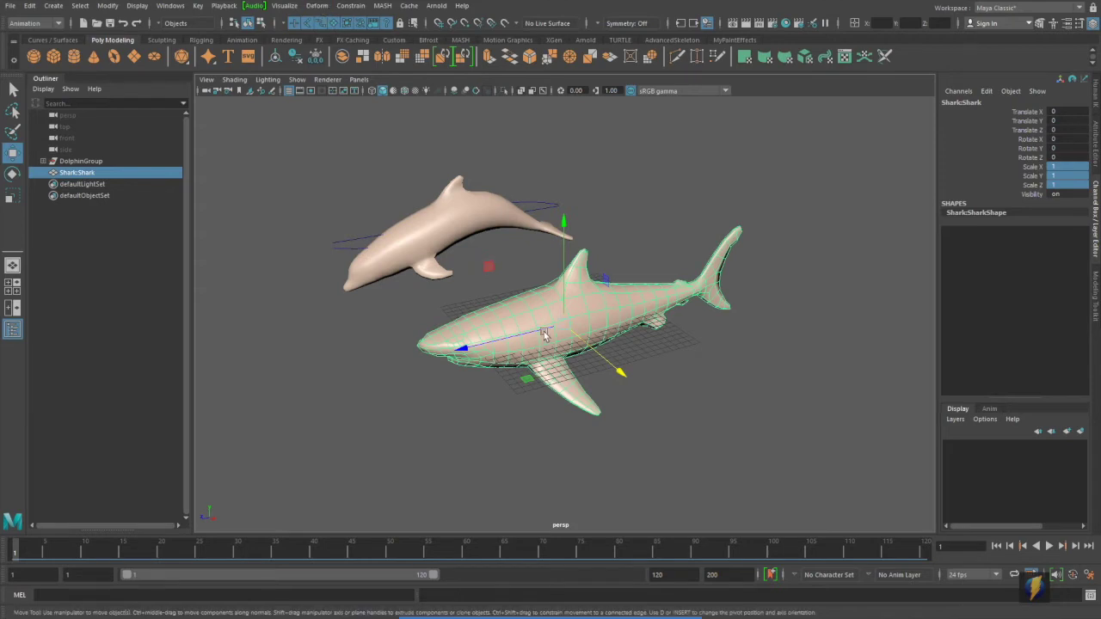
Add a Nonlinear Sine deformer to the shark.
click(317, 6)
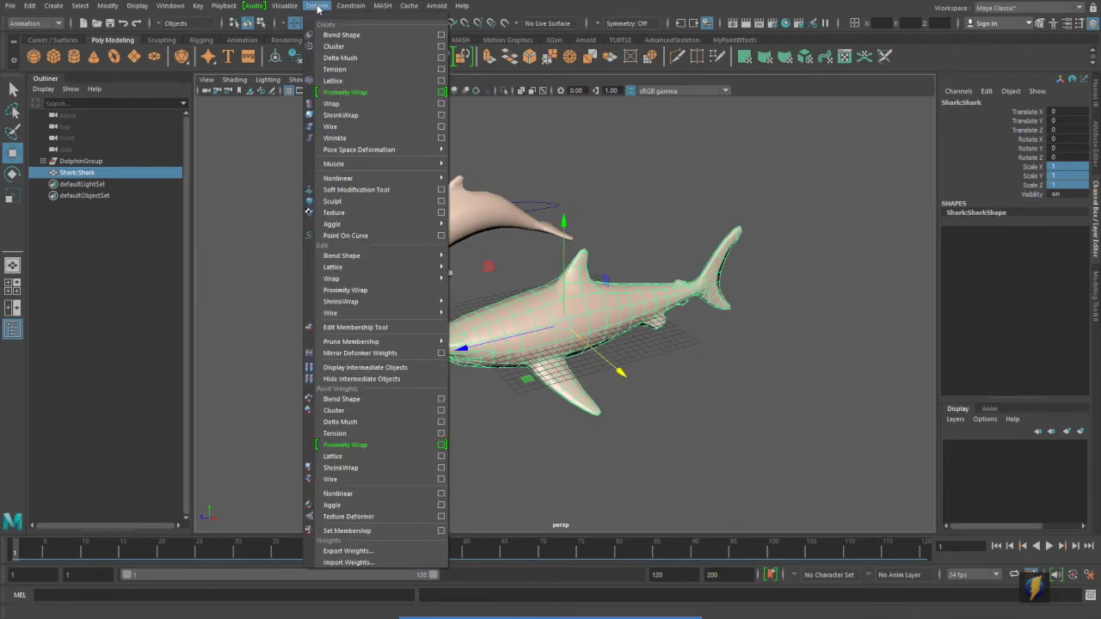
mouse_move(362, 179)
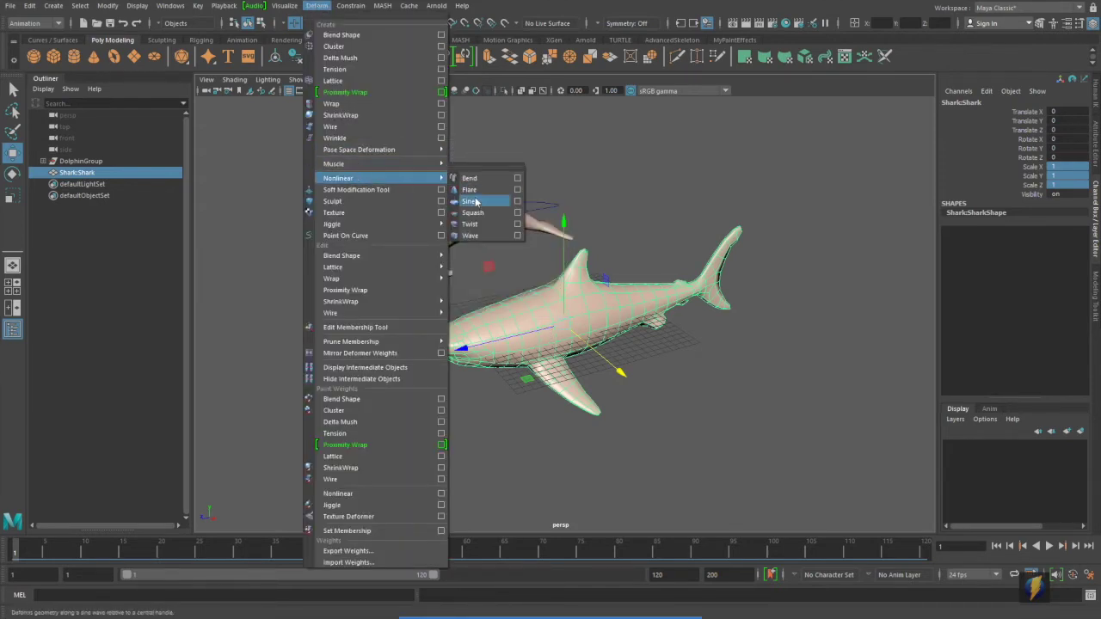
click(493, 205)
mouse_move(551, 284)
alt+mouse_down()
mouse_move(619, 284)
mouse_move(516, 276)
mouse_move(551, 279)
alt+mouse_up()
Set sine2Handle's Rotate X to 90.
click(12, 173)
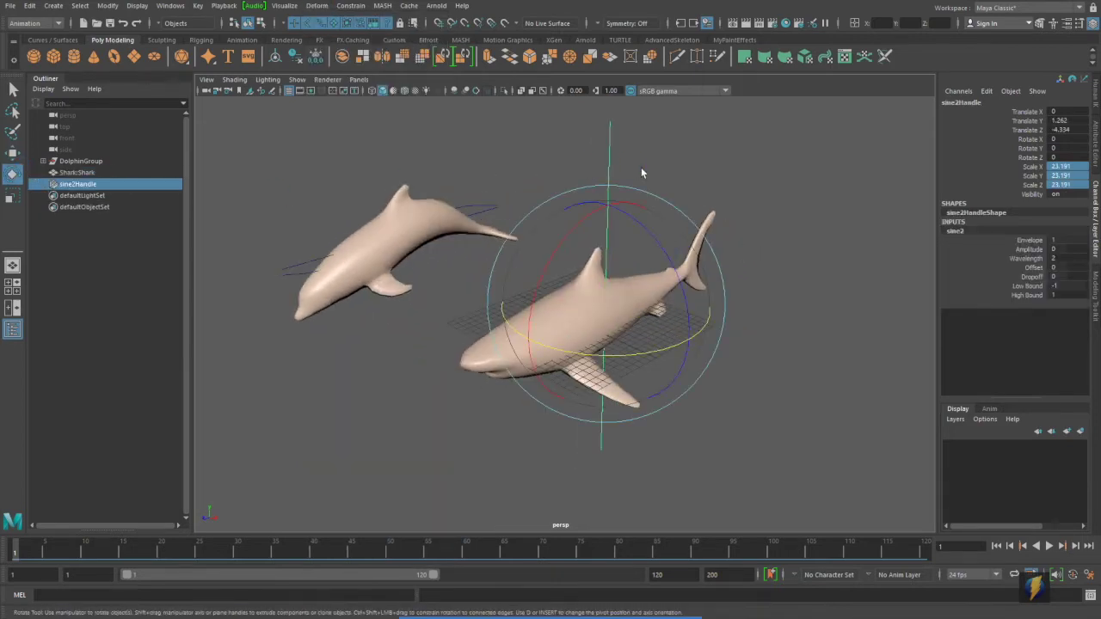
drag(590, 217, 572, 365)
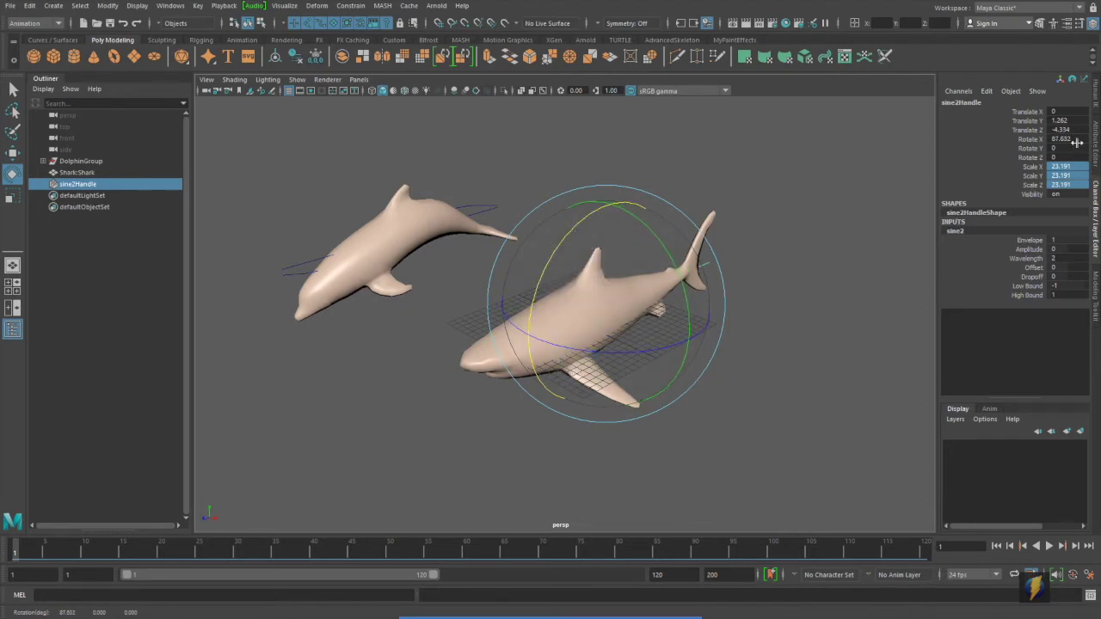
double_click(1076, 141)
text(90)
key(Return)
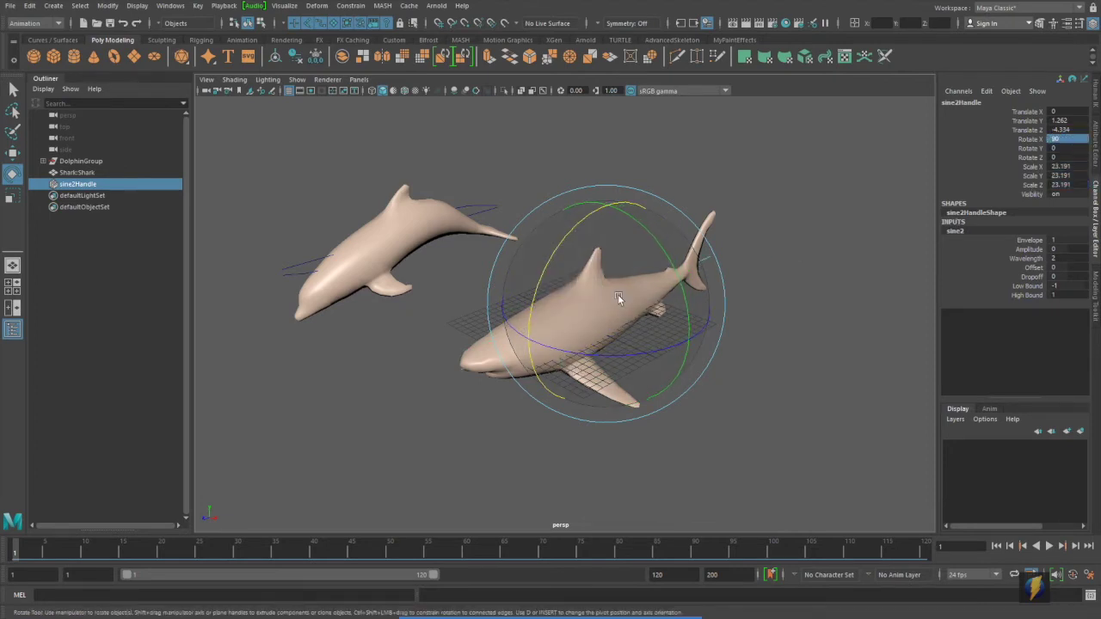
alt+drag(639, 246, 550, 250)
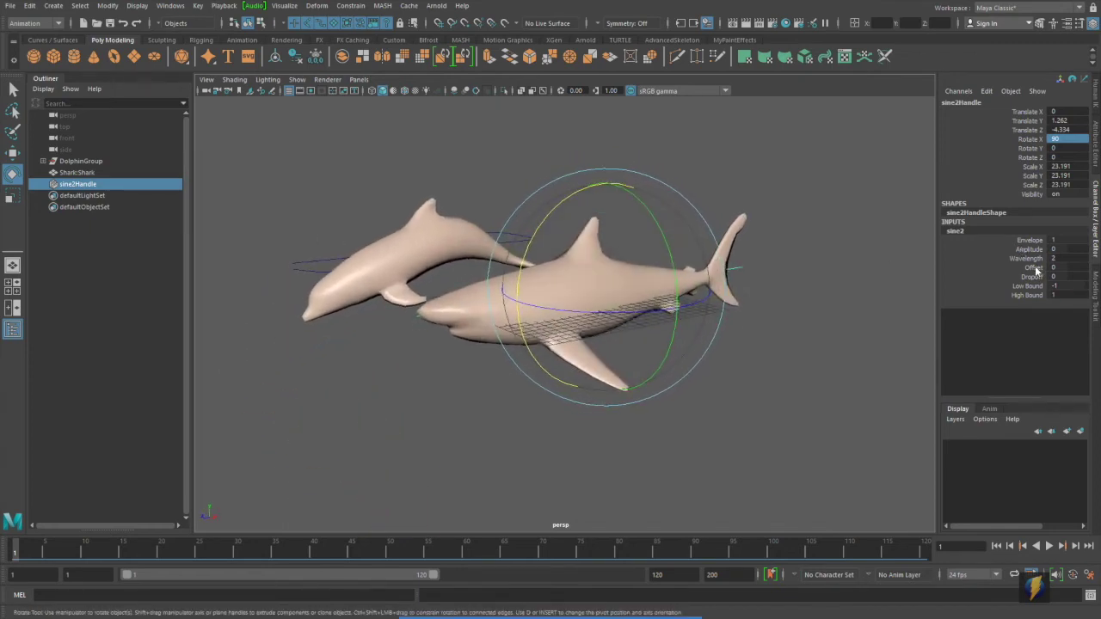
Raise sine2's Amplitude to 0.16, then try the Offset and return it to 0.
click(1034, 249)
alt+drag(757, 245, 703, 262)
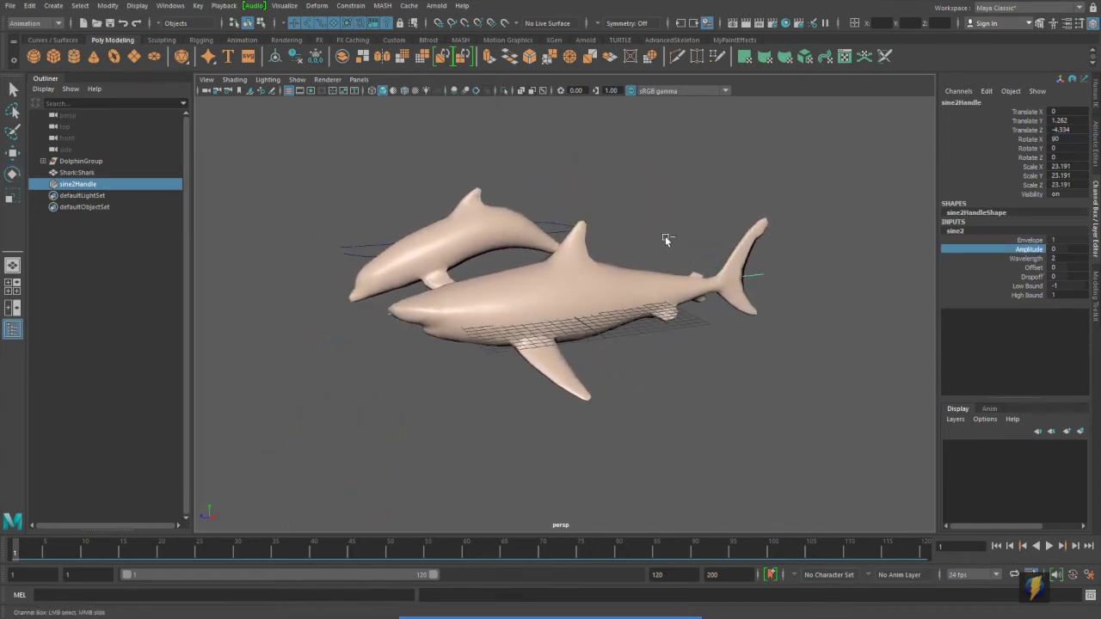
middle_drag(656, 231, 665, 233)
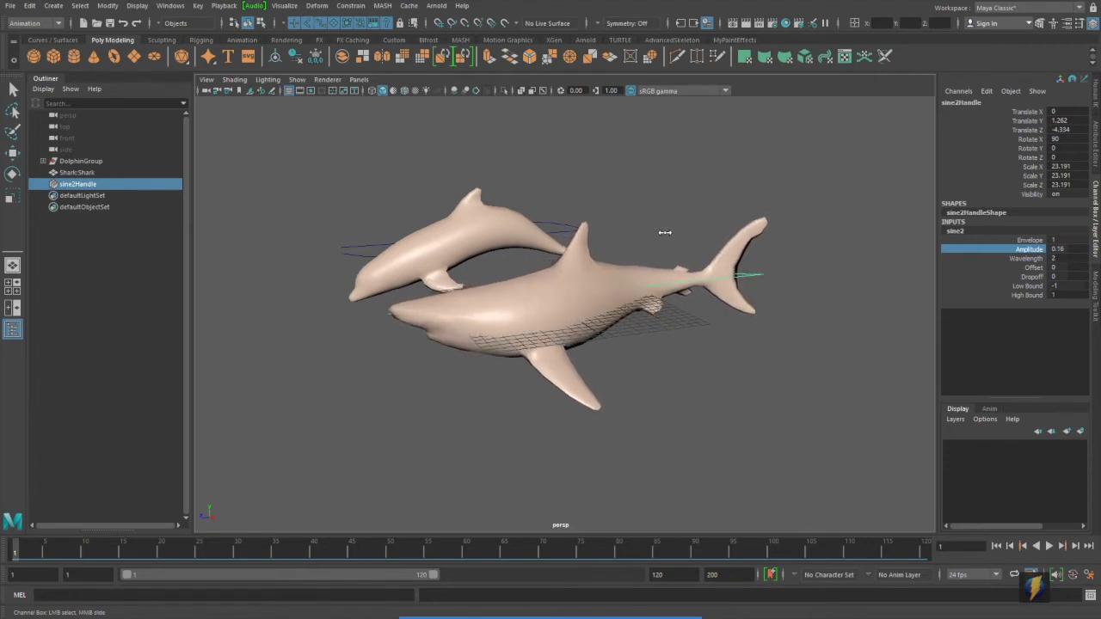
alt+drag(616, 256, 723, 277)
alt+drag(671, 361, 612, 330)
click(1020, 268)
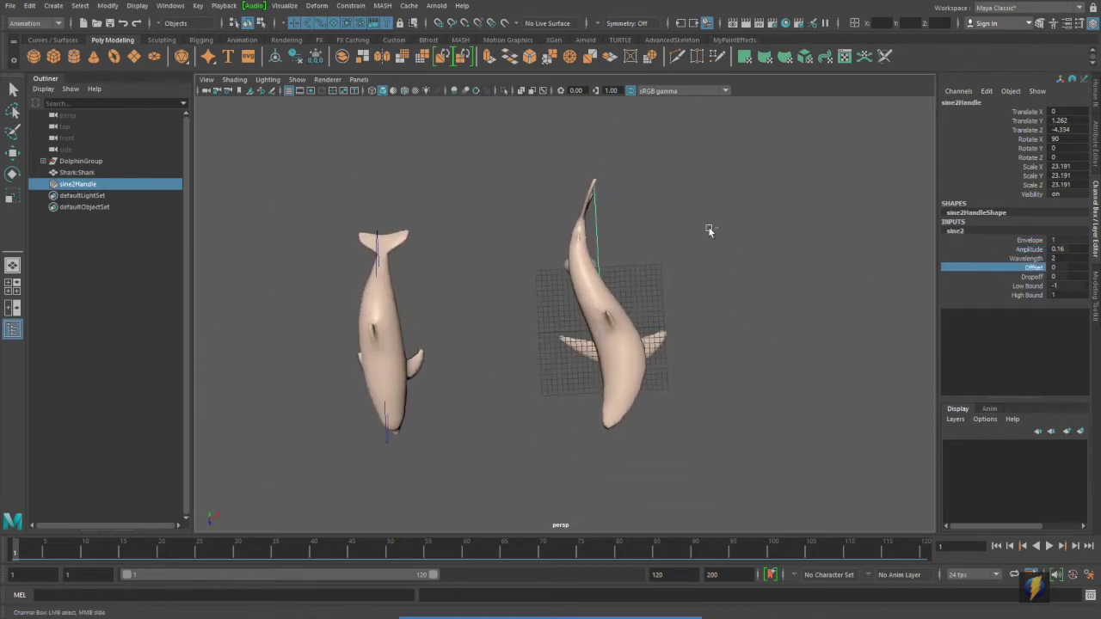
middle_drag(708, 229, 778, 261)
alt+drag(779, 261, 663, 309)
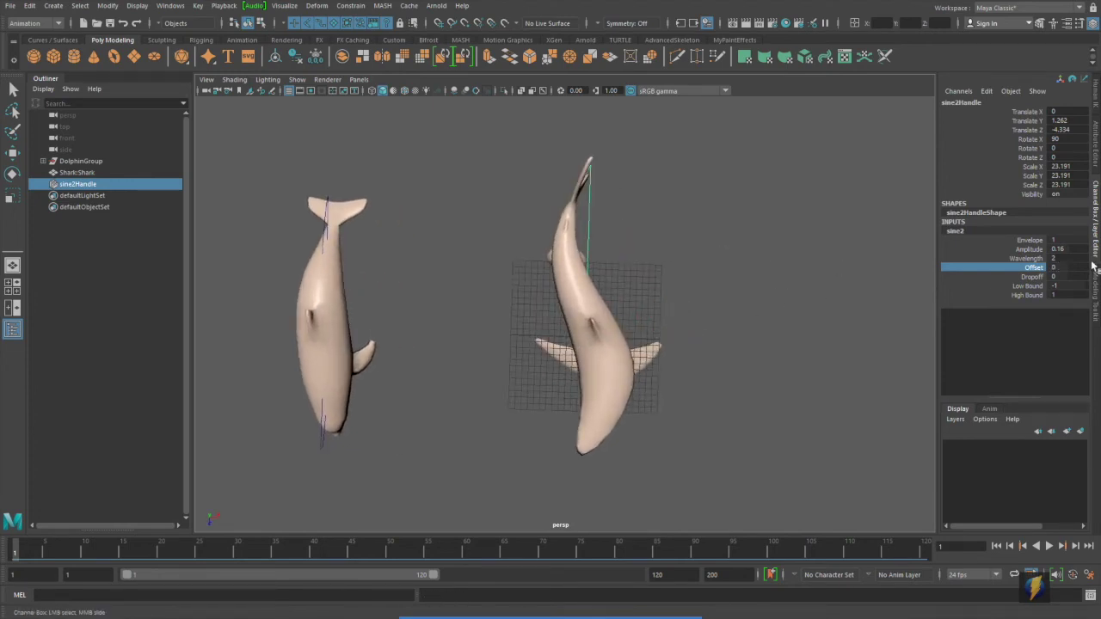
Set the sine Wavelength to 2.98 and shift the Offset to 3.26 along the body.
click(1030, 250)
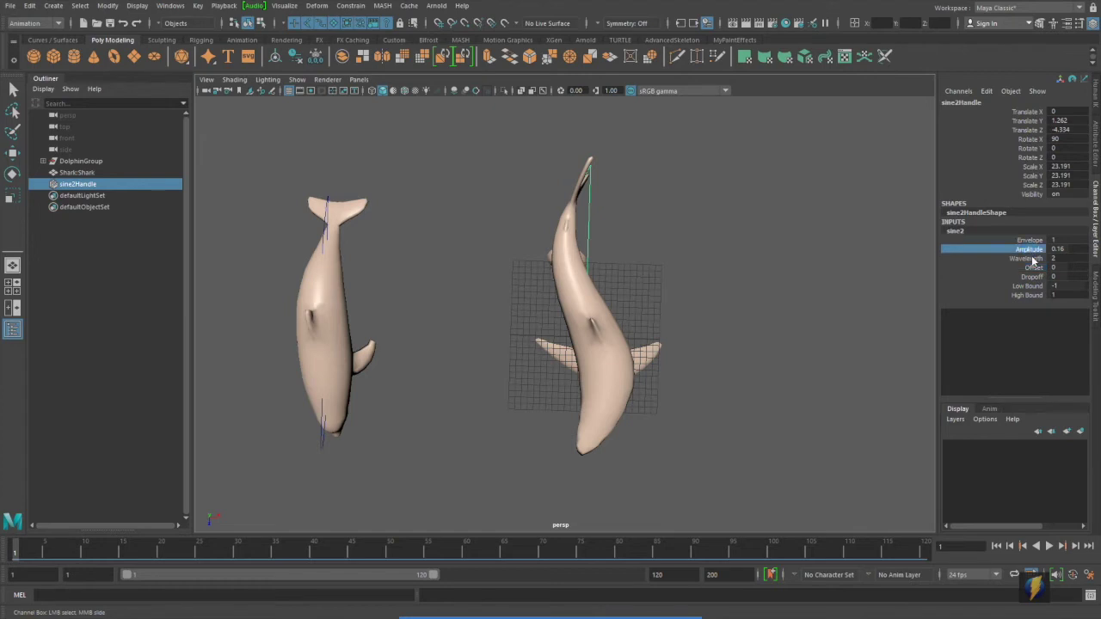
click(1030, 258)
middle_drag(744, 259, 767, 260)
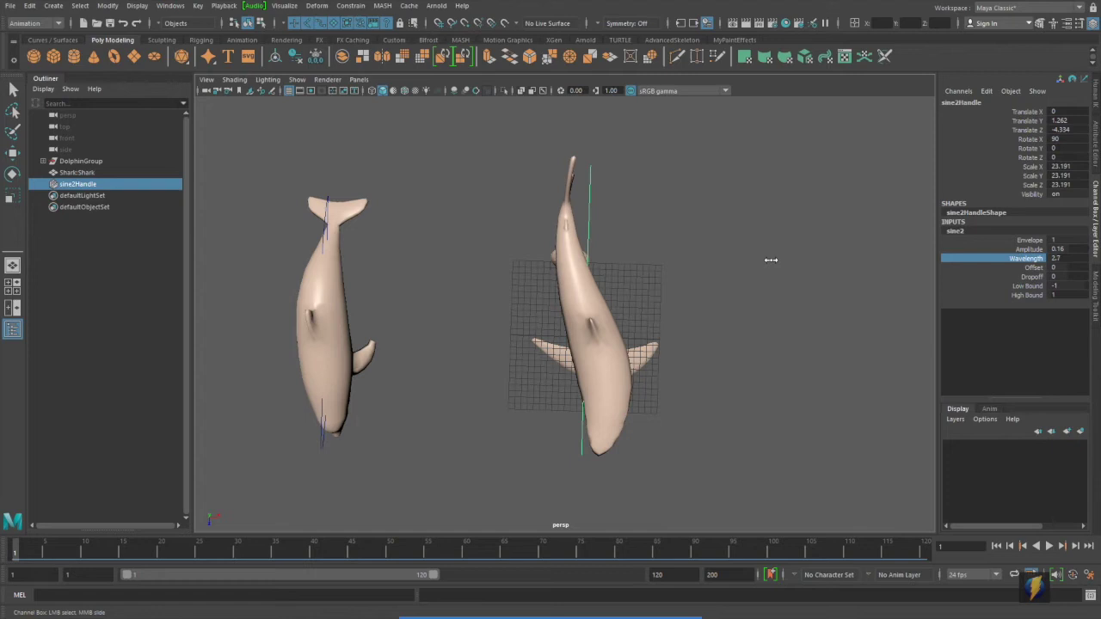
click(1032, 268)
middle_drag(606, 215, 701, 216)
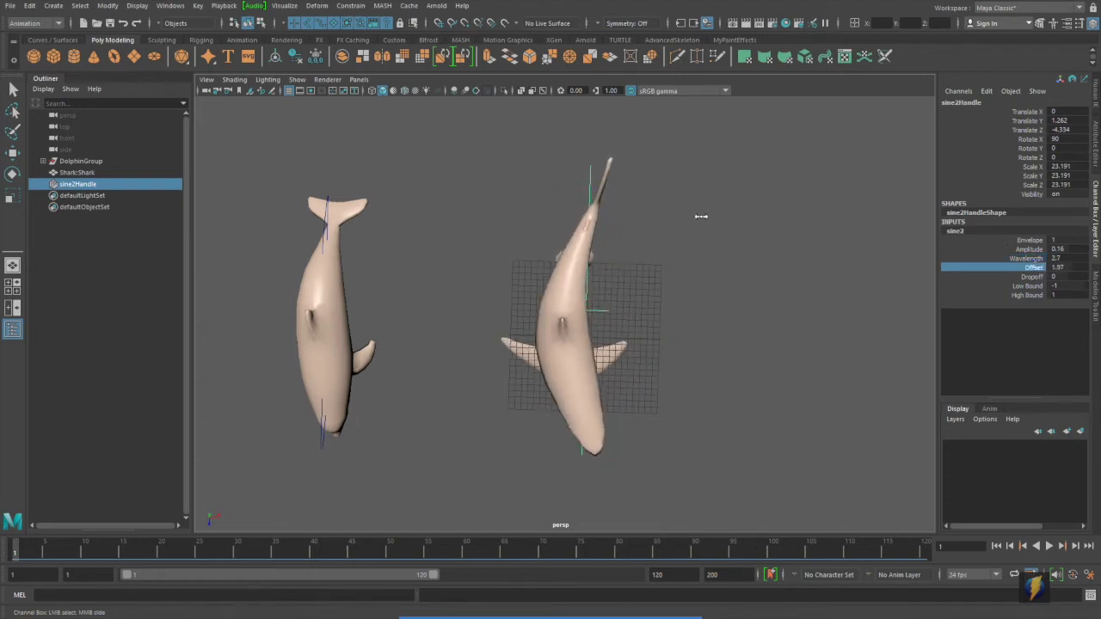
click(1035, 259)
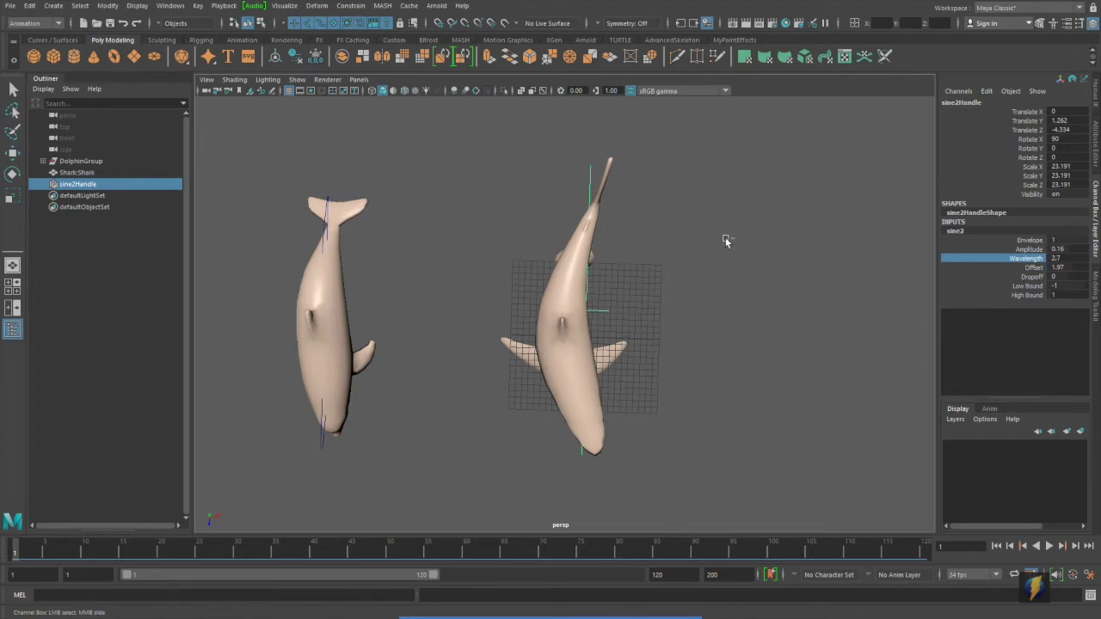
middle_drag(725, 241, 742, 241)
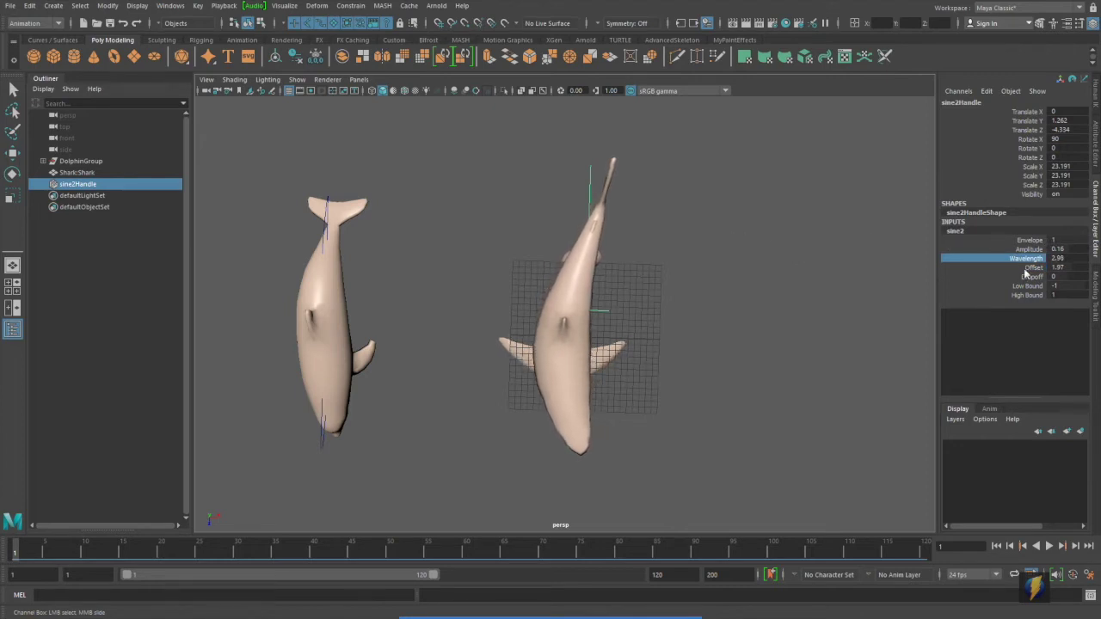
click(1034, 267)
middle_drag(623, 215, 684, 197)
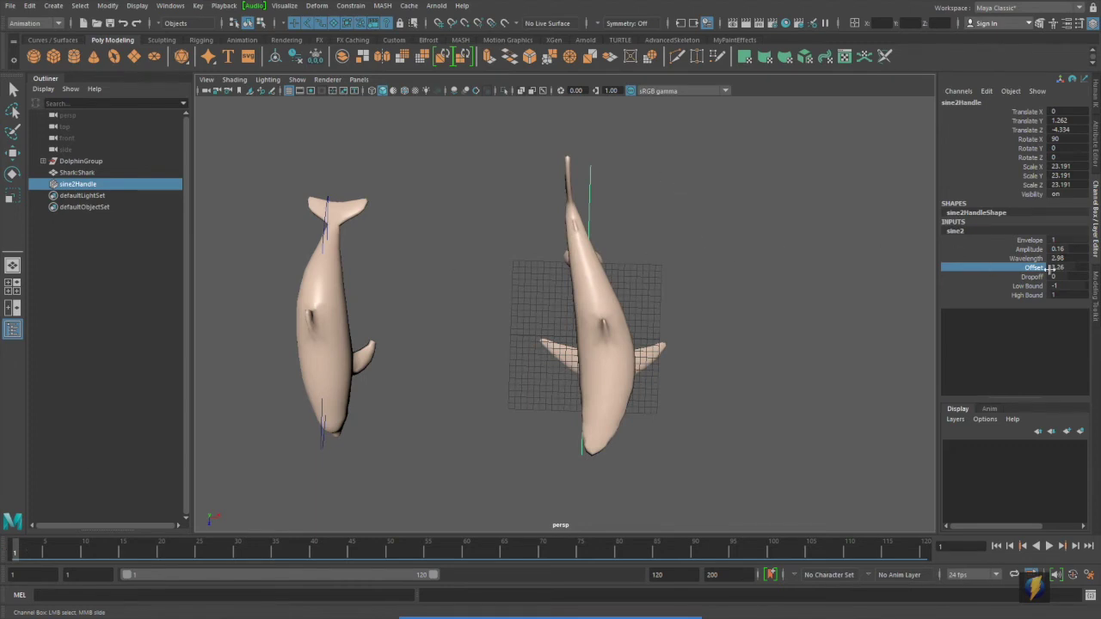
Key the sine2 Offset at -10 on frame 1 and 10 on frame 120.
middle_drag(796, 271, 623, 266)
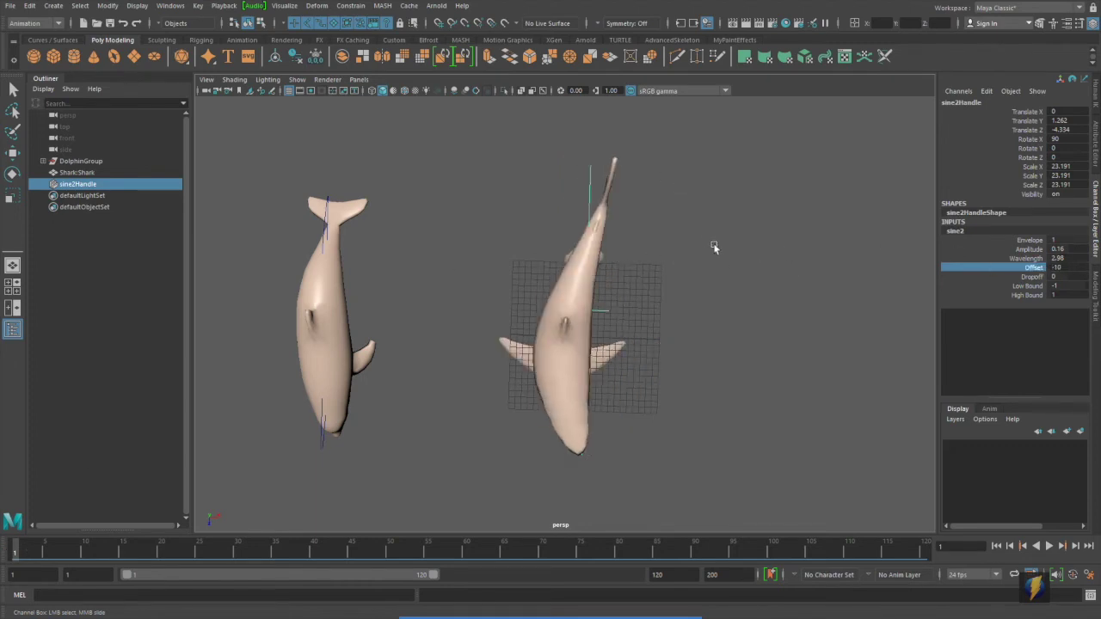
right_click(1034, 272)
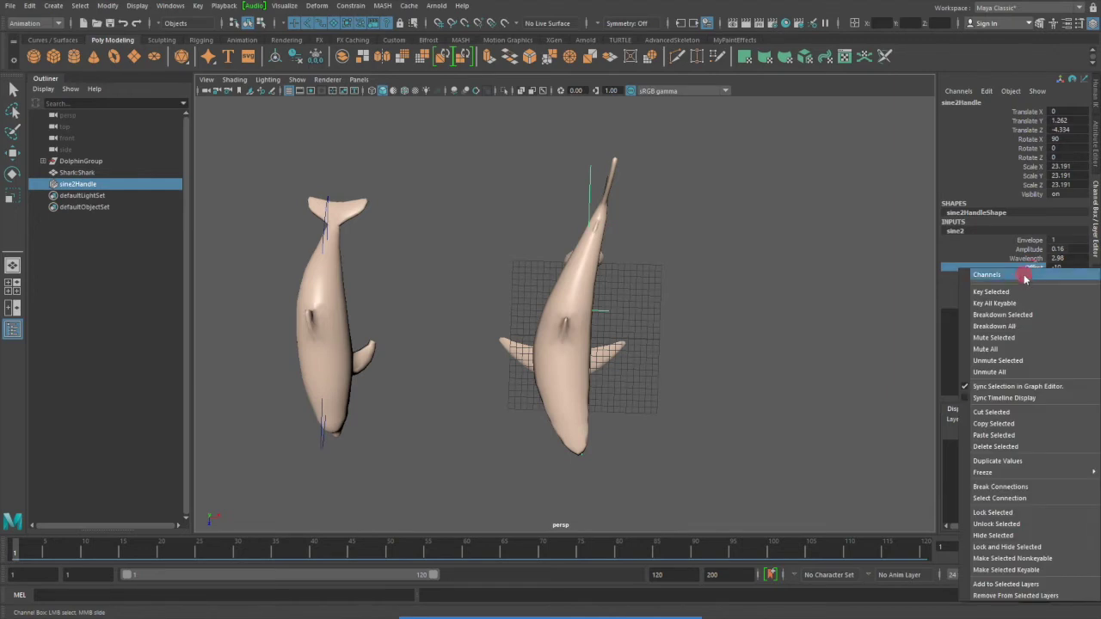
click(1011, 292)
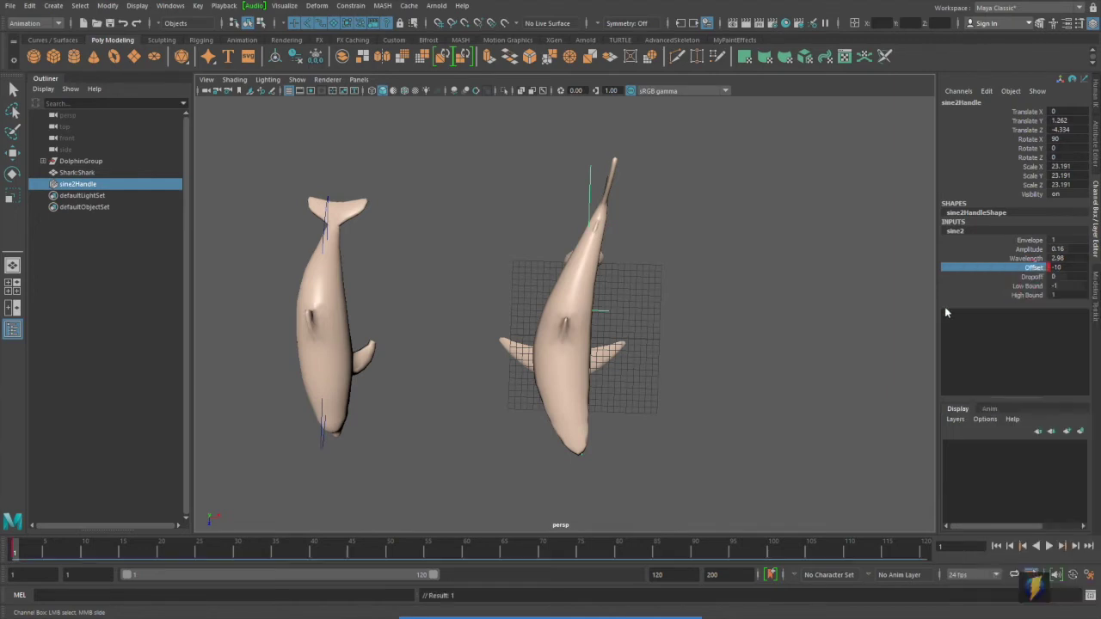
drag(17, 551, 946, 542)
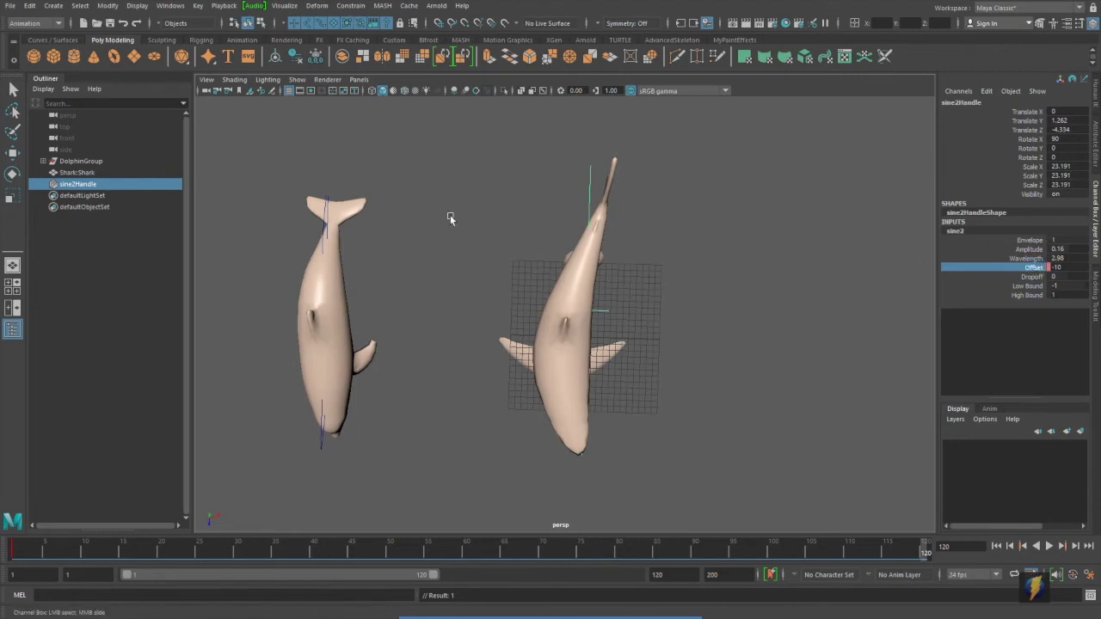
middle_drag(425, 271, 674, 271)
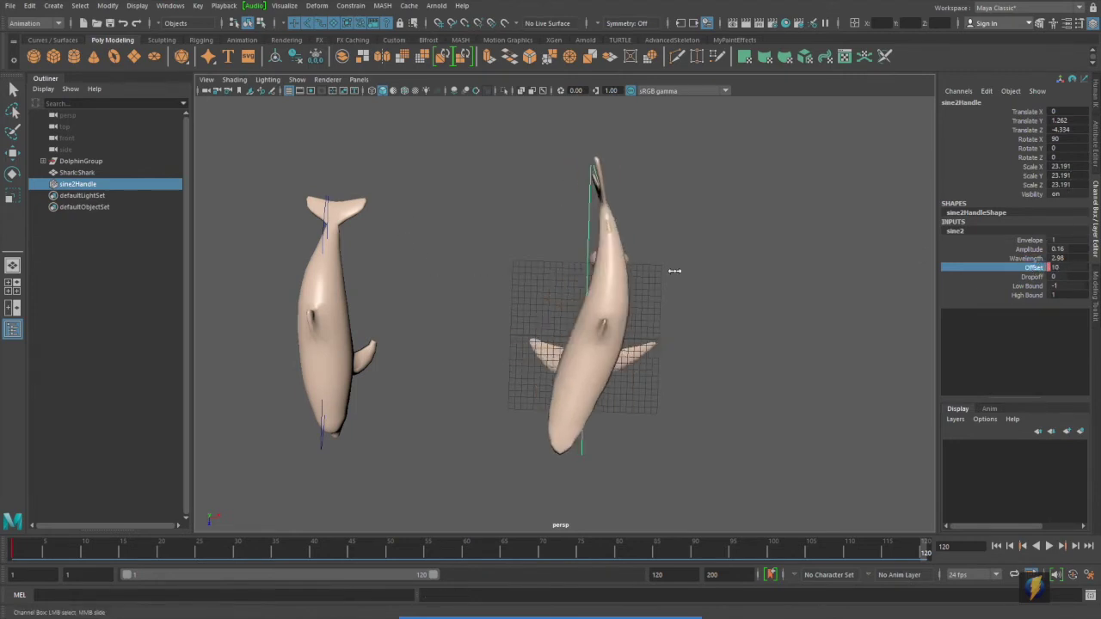
right_click(1031, 269)
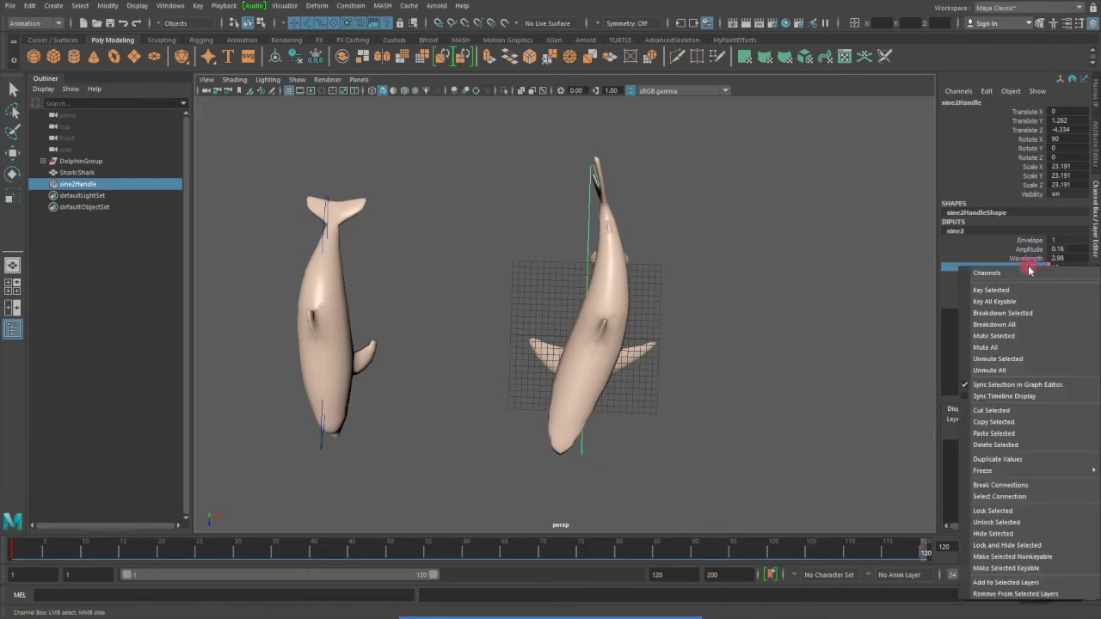
click(1022, 293)
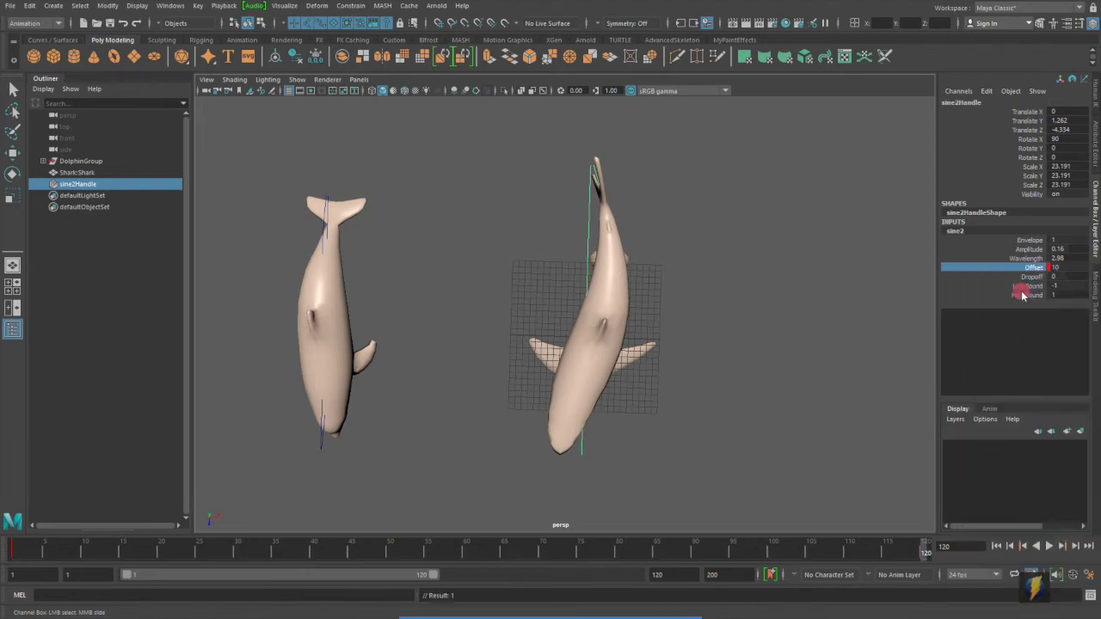
alt+drag(673, 385, 677, 331)
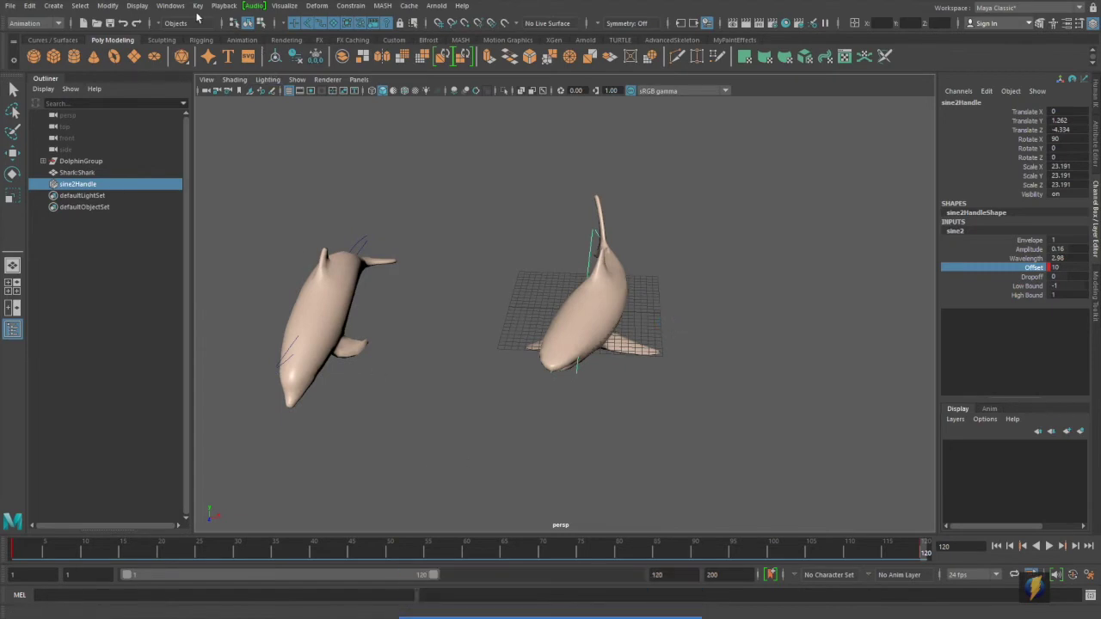
click(169, 6)
Give the Offset keys linear tangents in the Graph Editor.
mouse_move(199, 69)
click(314, 71)
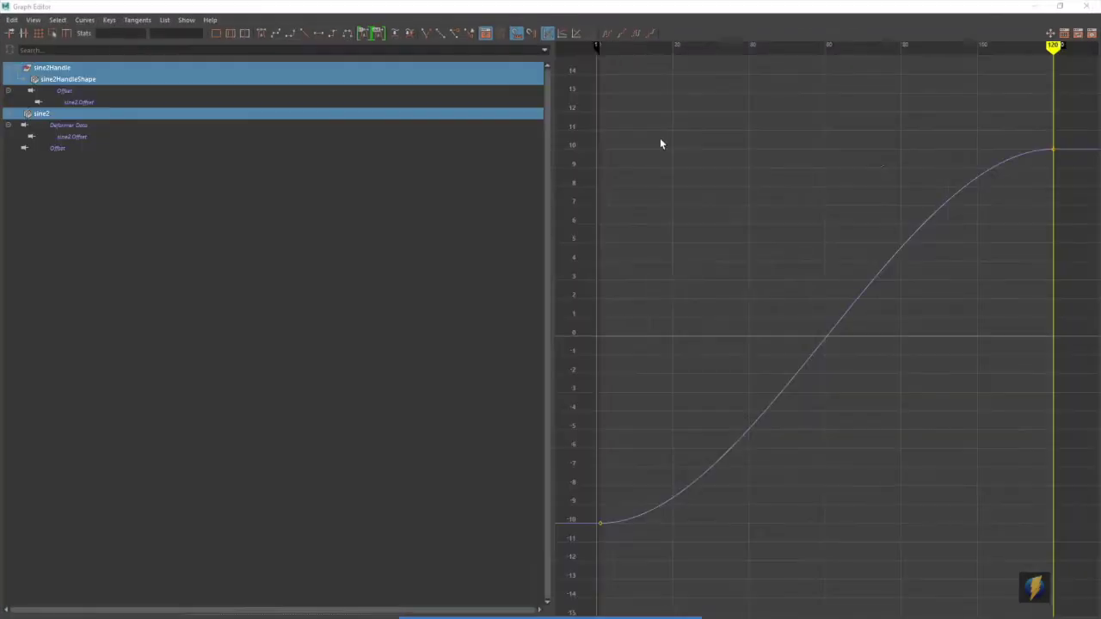
click(303, 37)
click(1034, 6)
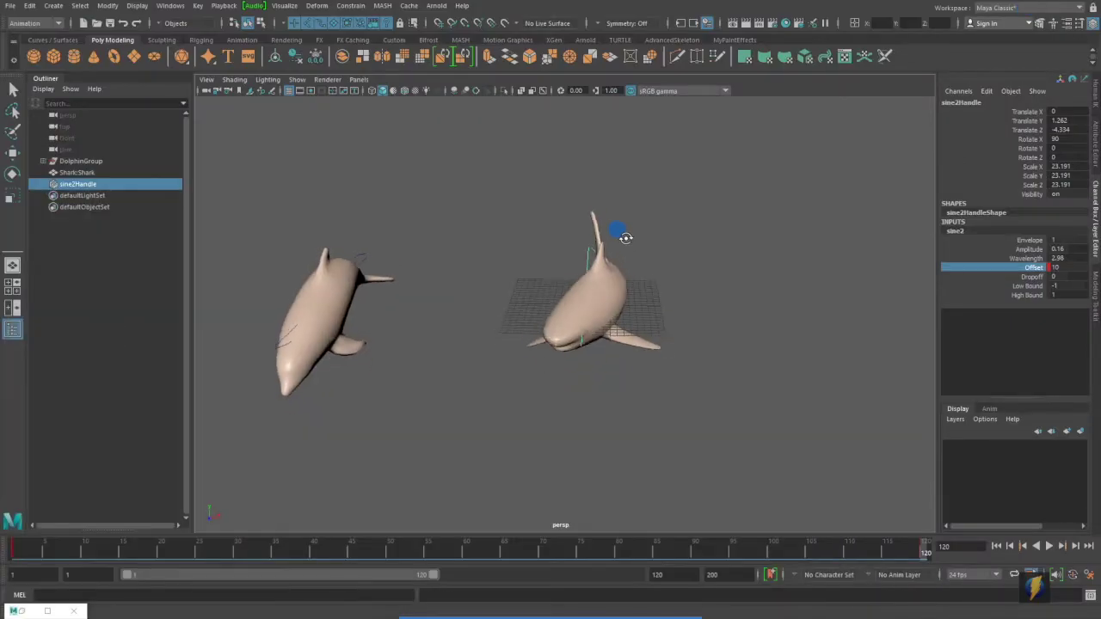
Play back the animation to check the swim, stopping at frame 109.
alt+drag(626, 237, 620, 262)
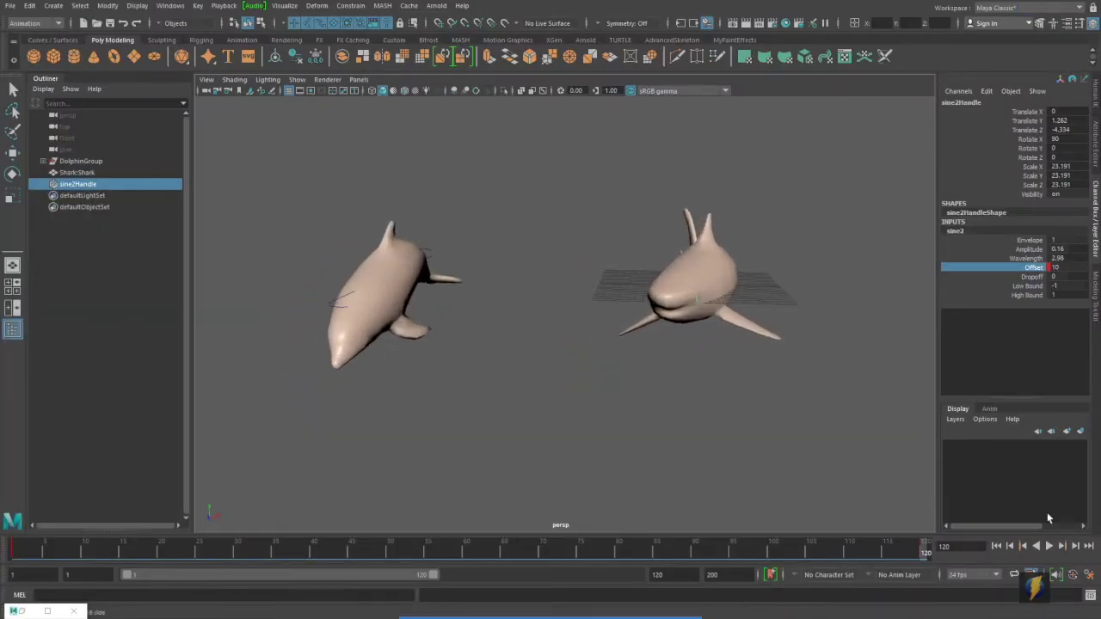
click(1049, 547)
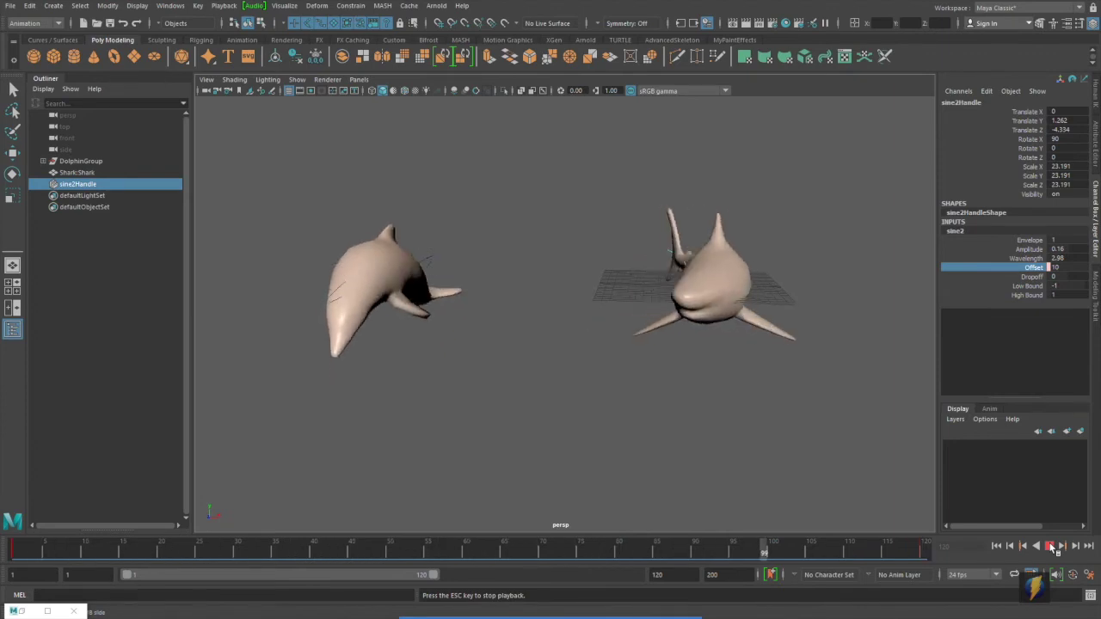
click(1049, 546)
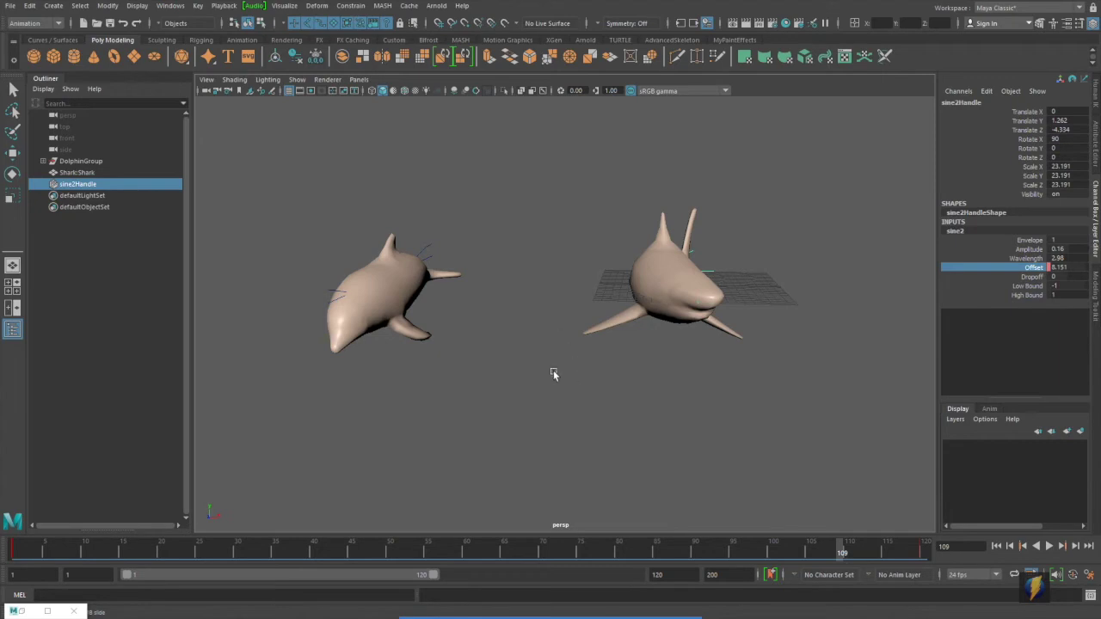
click(317, 6)
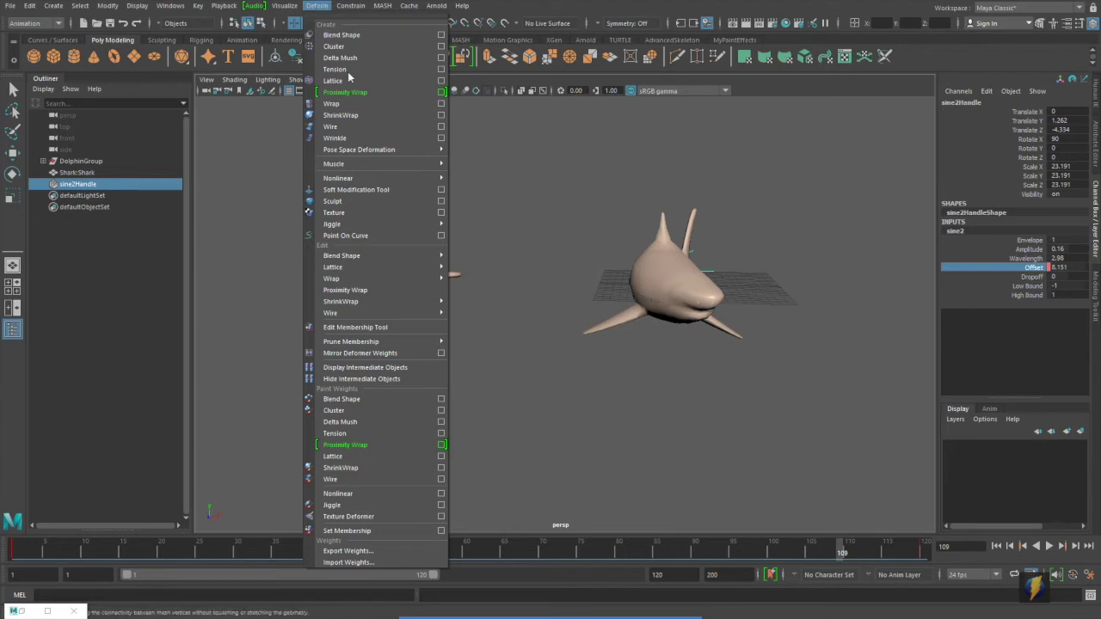
Dismiss the Nonlinear deformer menu and clear the sine handle selection.
mouse_move(372, 180)
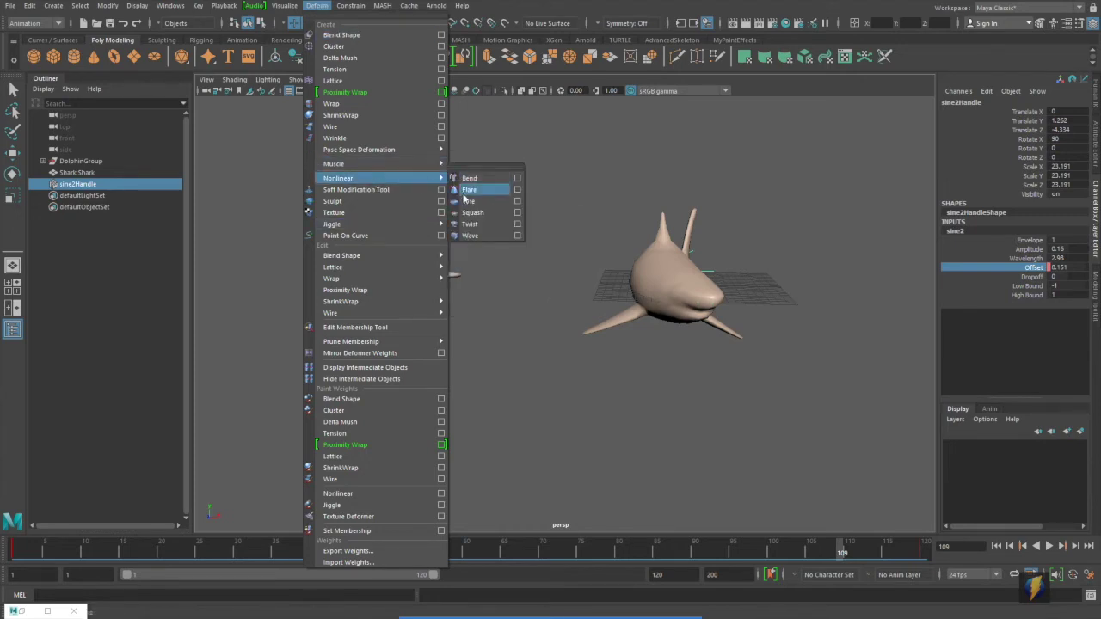
click(668, 164)
click(668, 163)
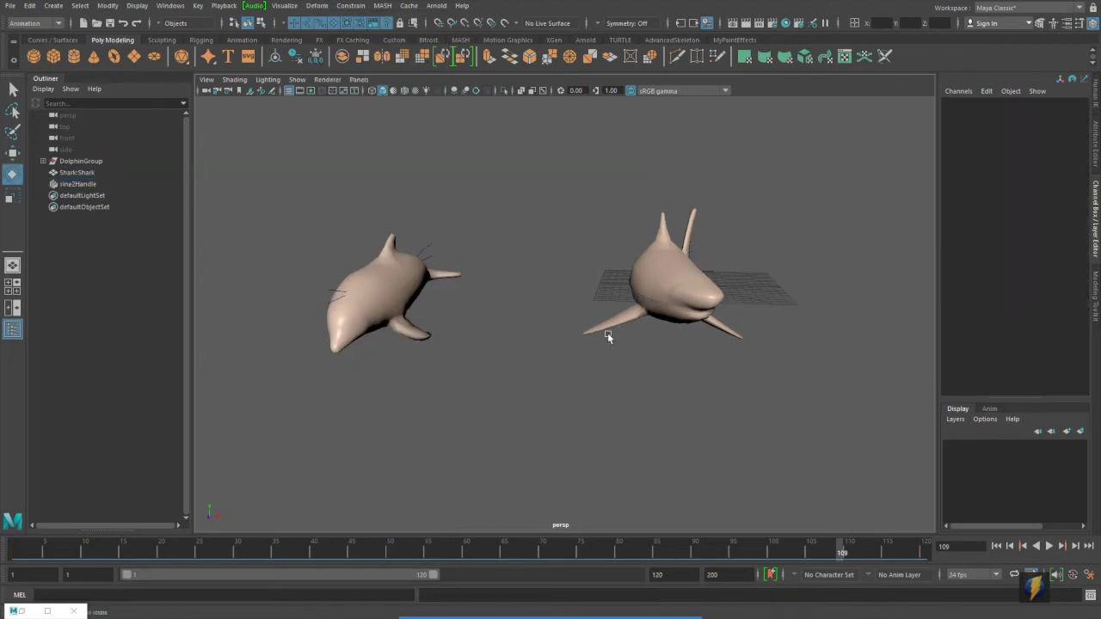
Switch to a maximized, zoomed-out top view of the shark and dolphin.
scroll(595, 326, down, 5)
alt+drag(594, 326, 643, 347)
key(space)
key(space)
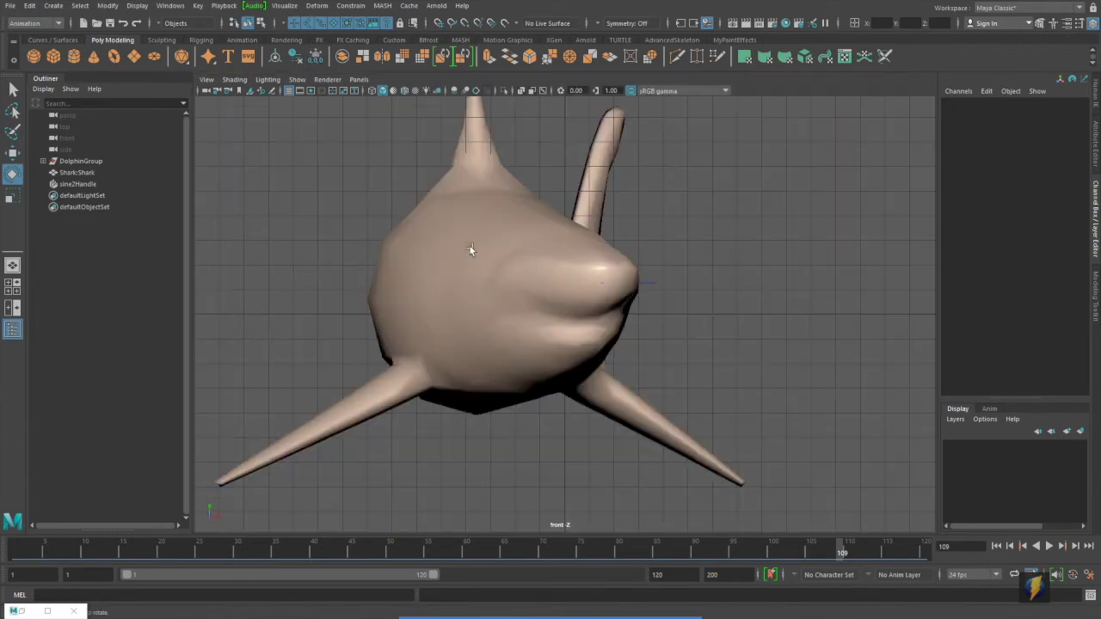
key(space)
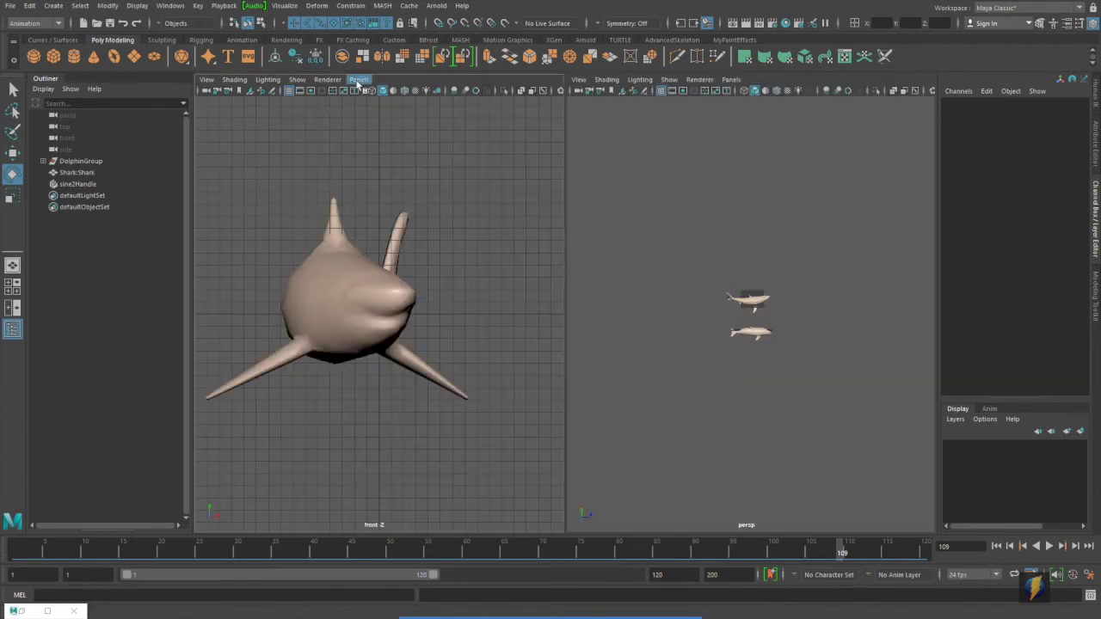
click(12, 282)
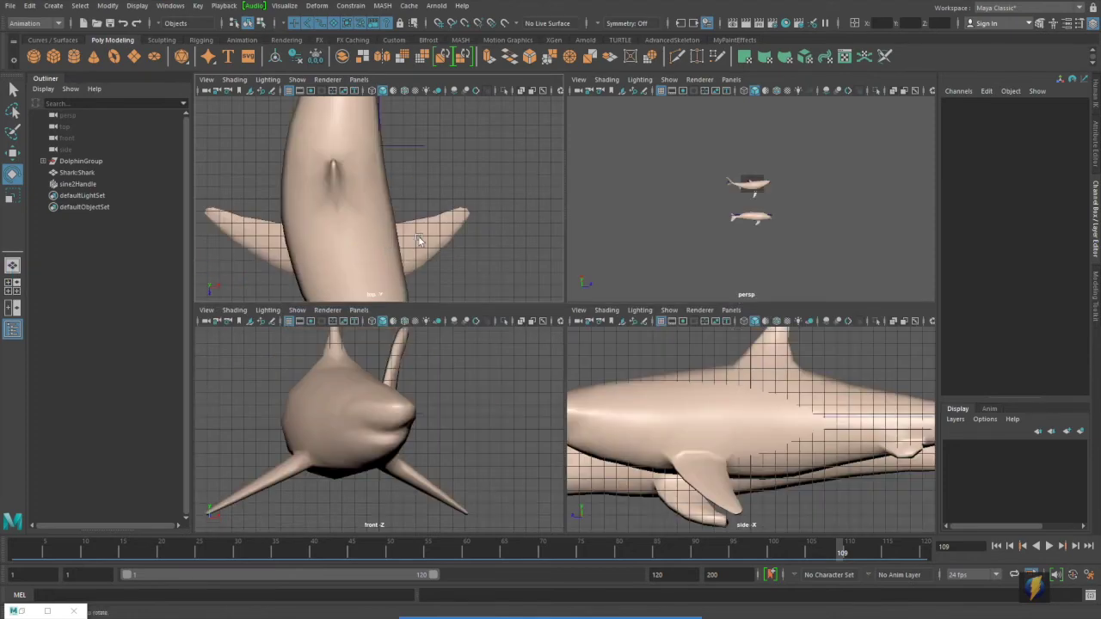
key(space)
scroll(590, 388, down, 10)
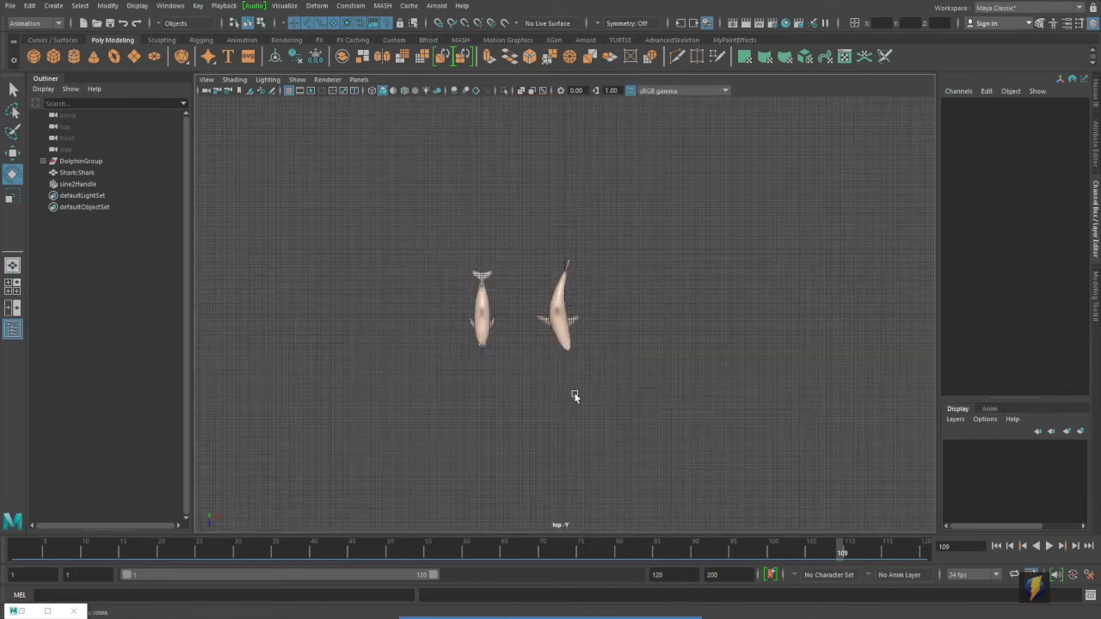
Activate the CV Curve Tool from Create > Curve Tools.
click(54, 5)
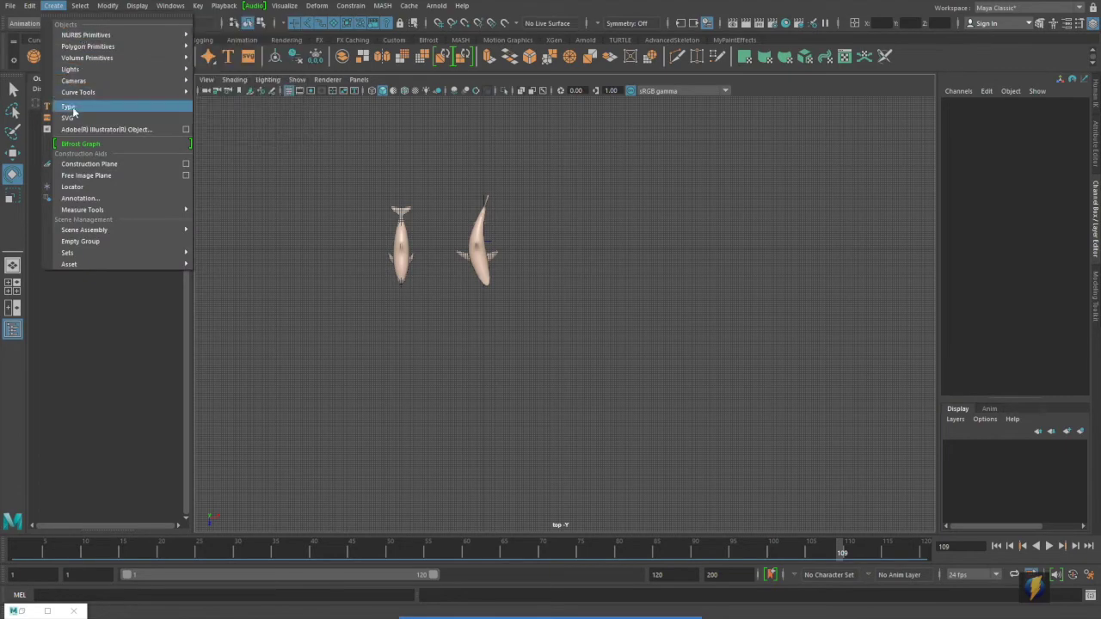
mouse_move(74, 94)
click(226, 93)
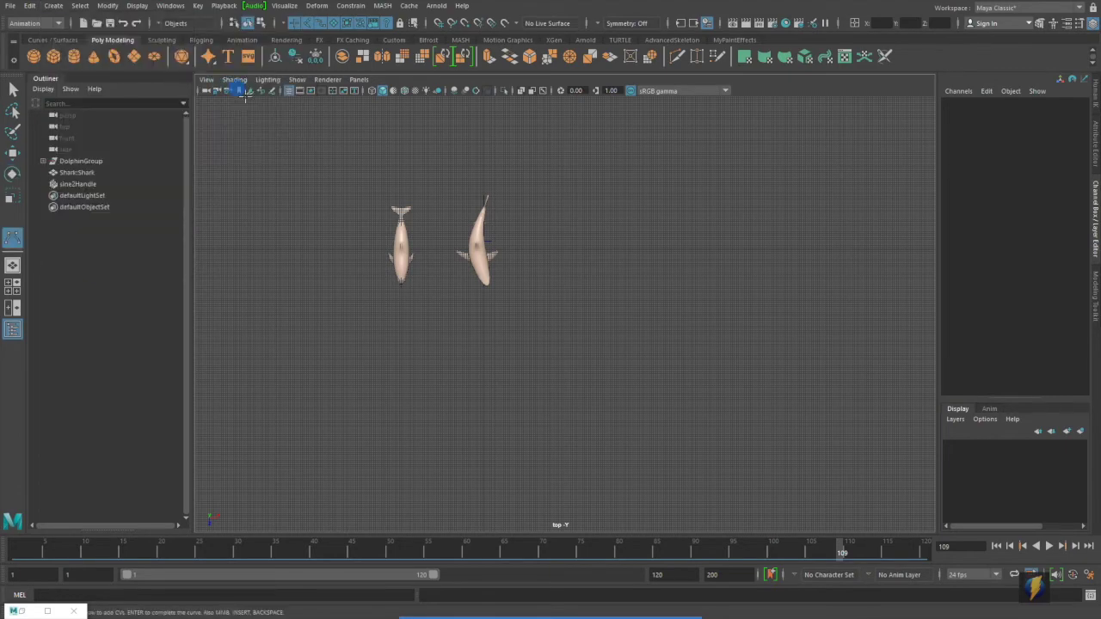
Draw an S-shaped CV curve winding past the shark and dolphin, finishing it as curve1.
alt+right_drag(609, 196, 388, 182)
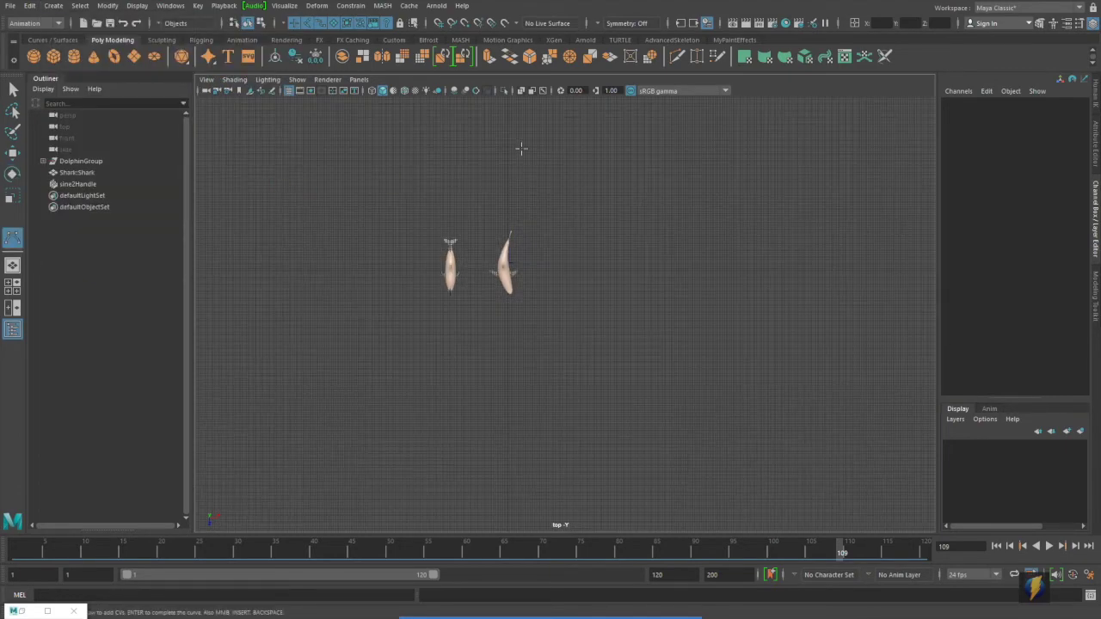
click(520, 148)
click(493, 183)
click(475, 229)
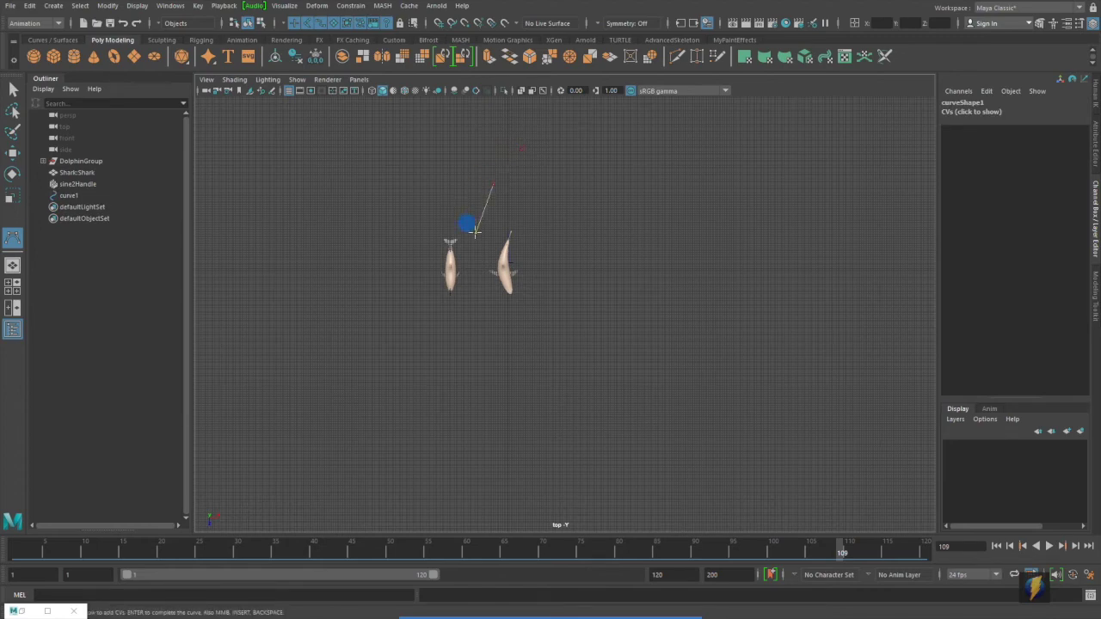
drag(528, 289, 574, 383)
drag(544, 431, 520, 496)
key(Return)
key(e)
key(space)
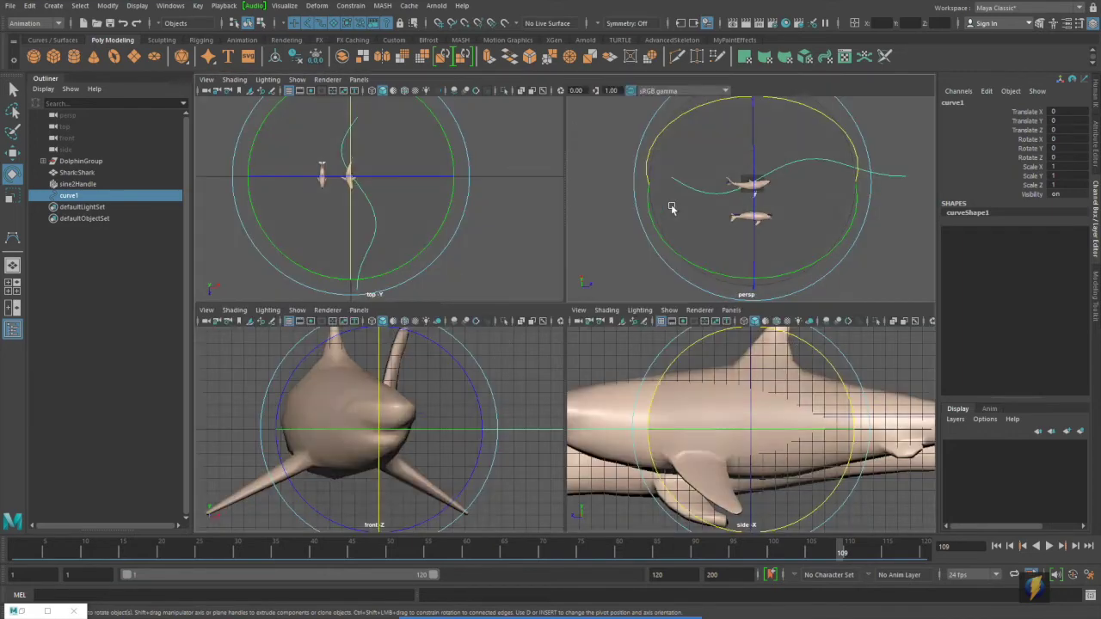
Move curve1's control vertices one after another to reshape the swim path.
key(space)
alt+drag(671, 202, 661, 312)
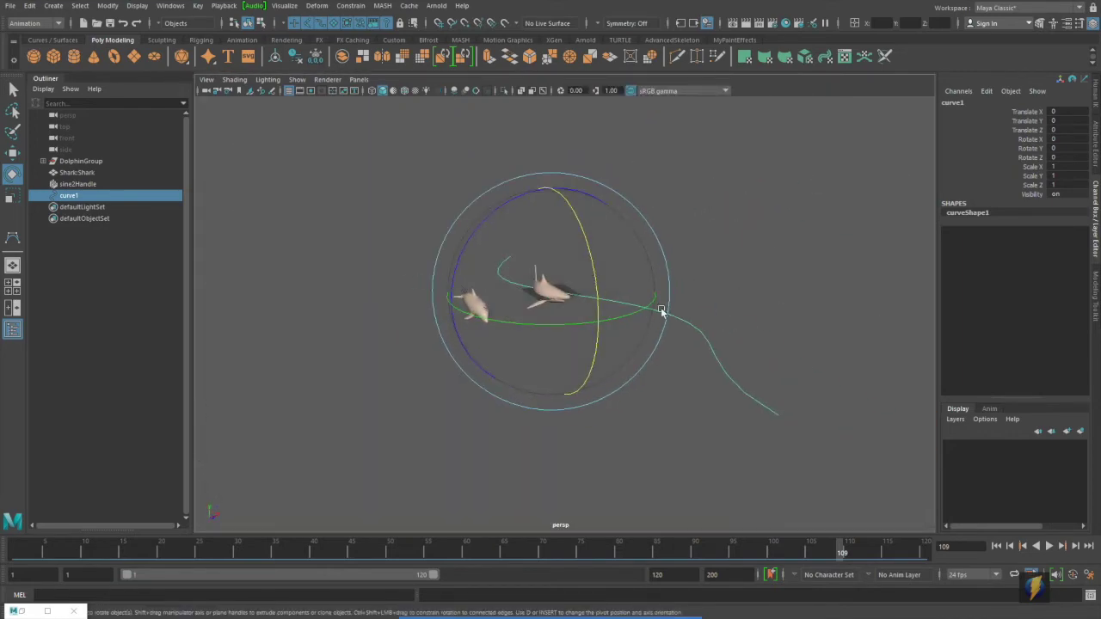
right_drag(685, 322, 629, 317)
alt+drag(629, 318, 485, 251)
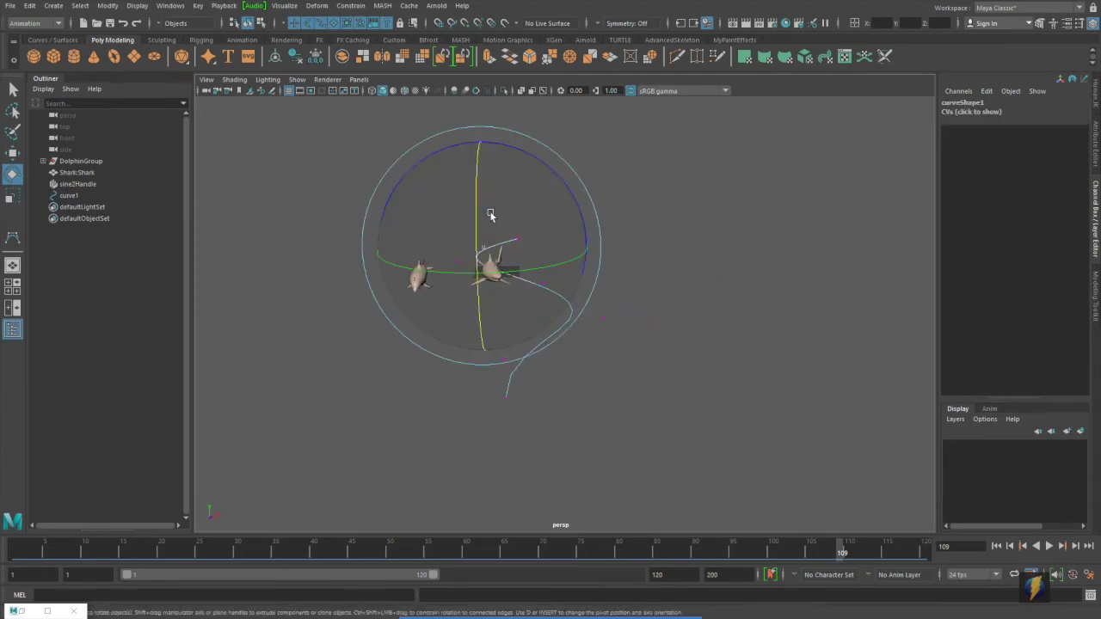
key(w)
drag(473, 200, 548, 197)
key(Right)
key(Right)
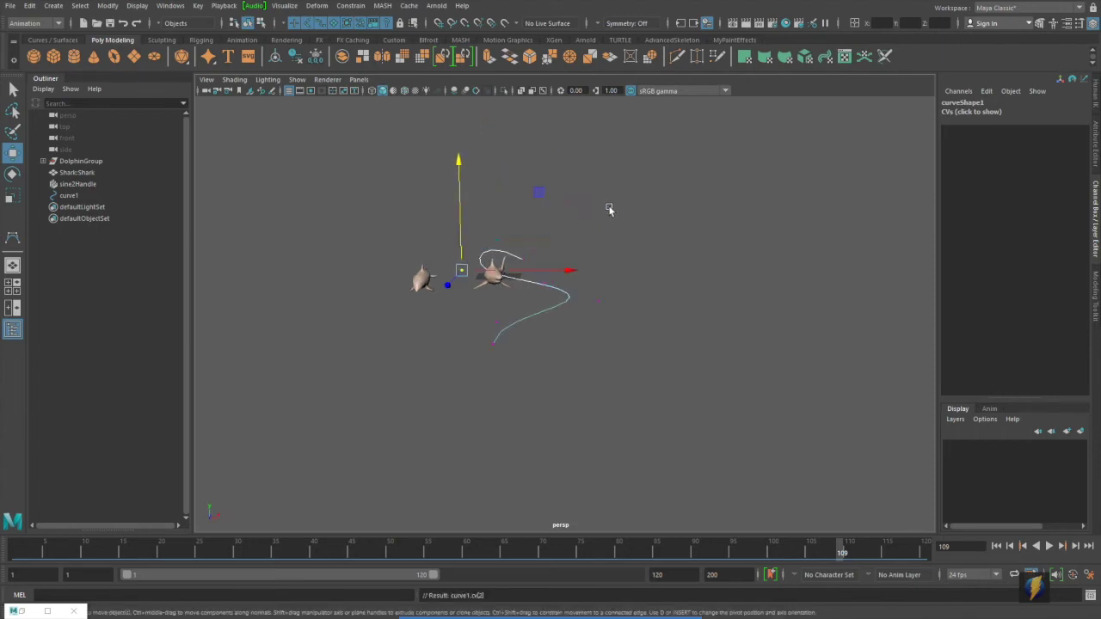
drag(542, 223, 550, 263)
key(Right)
key(Right)
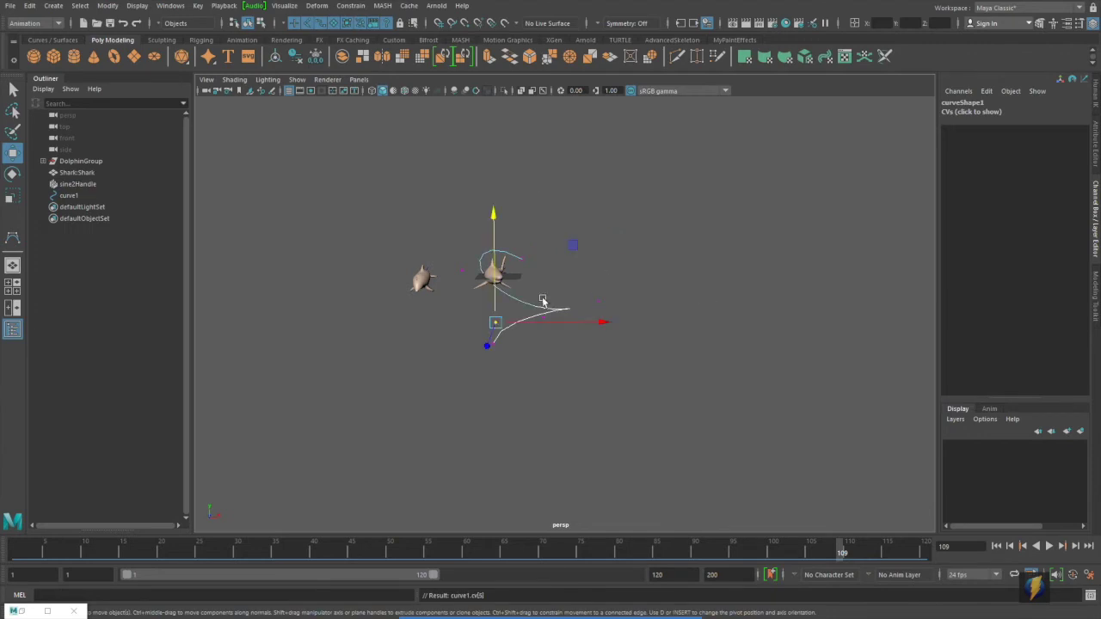
drag(493, 288, 479, 307)
Return curve1 to object mode and reselect it beside the shark.
alt+right_drag(479, 308, 591, 315)
alt+drag(591, 315, 486, 353)
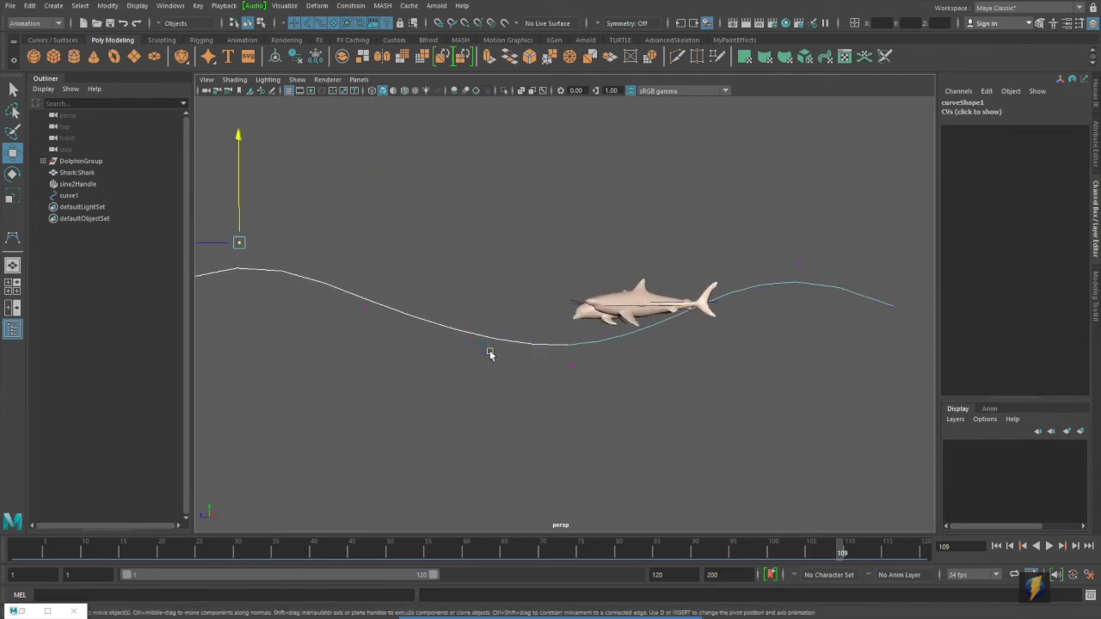
alt+right_drag(617, 341, 576, 341)
alt+drag(575, 341, 654, 344)
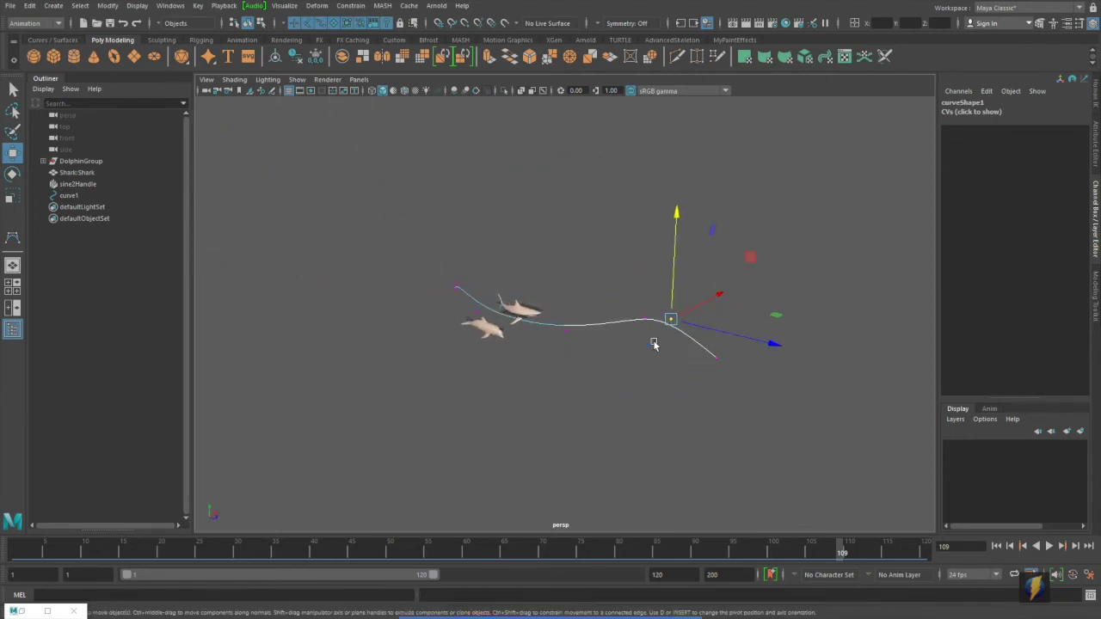
right_drag(650, 321, 696, 301)
click(655, 249)
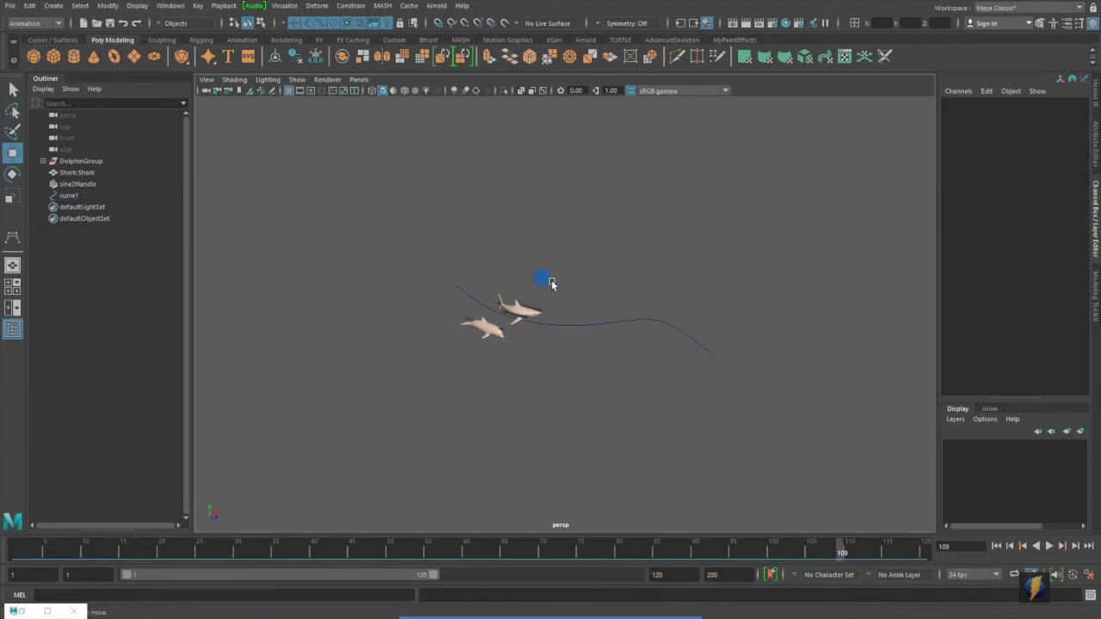
alt+drag(553, 283, 442, 312)
alt+right_drag(442, 313, 593, 312)
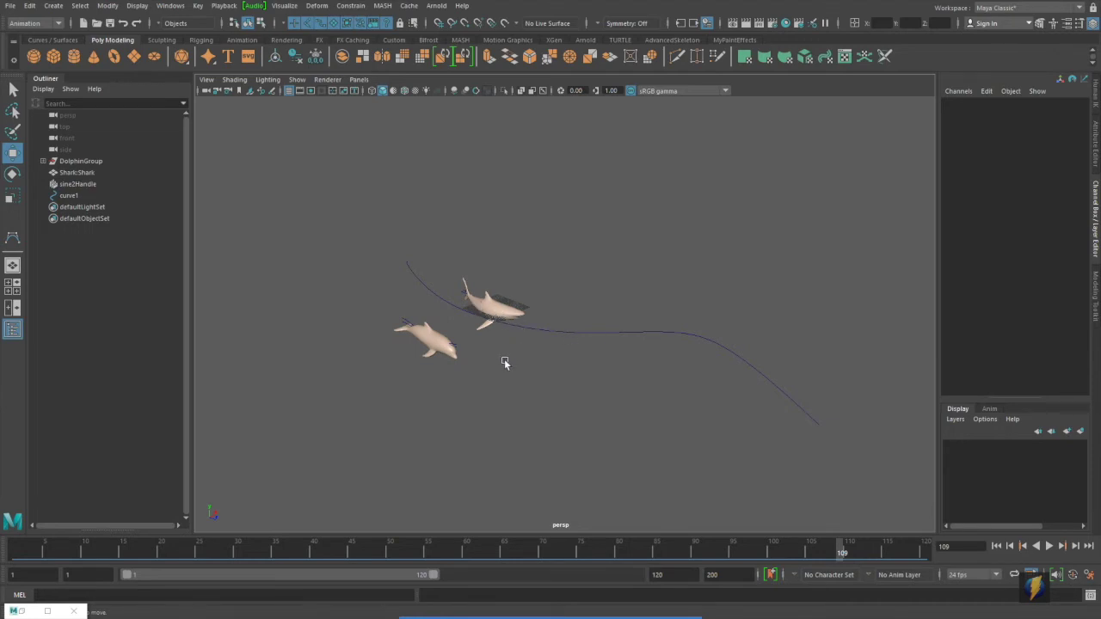
alt+right_drag(504, 364, 652, 344)
alt+click(642, 301)
drag(644, 302, 563, 337)
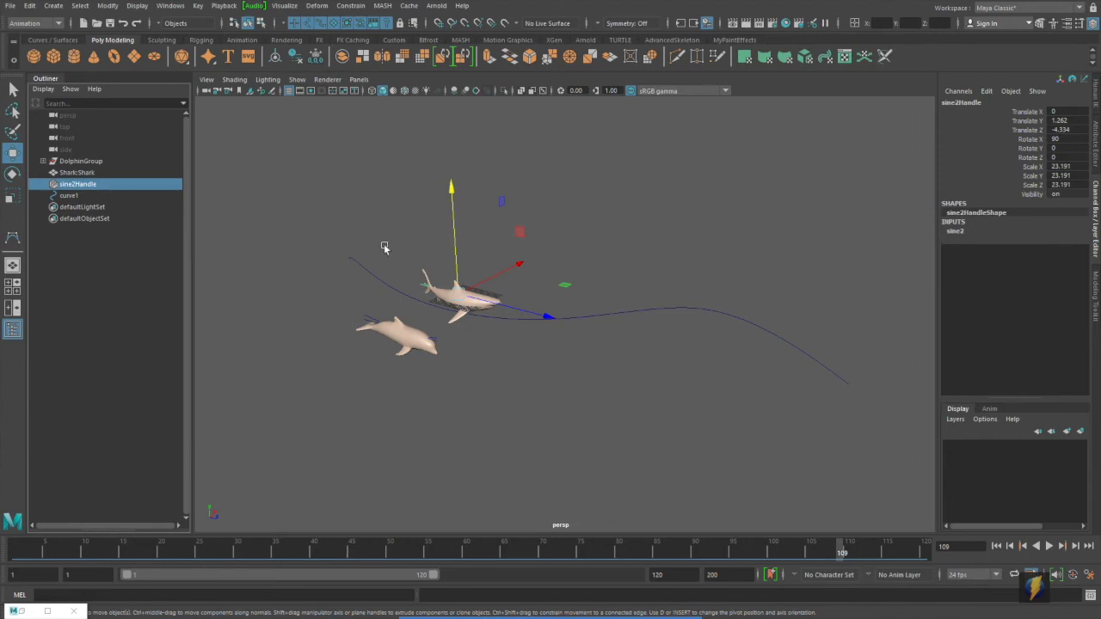
Group Shark:Shark and sine2Handle together into group1.
click(89, 173)
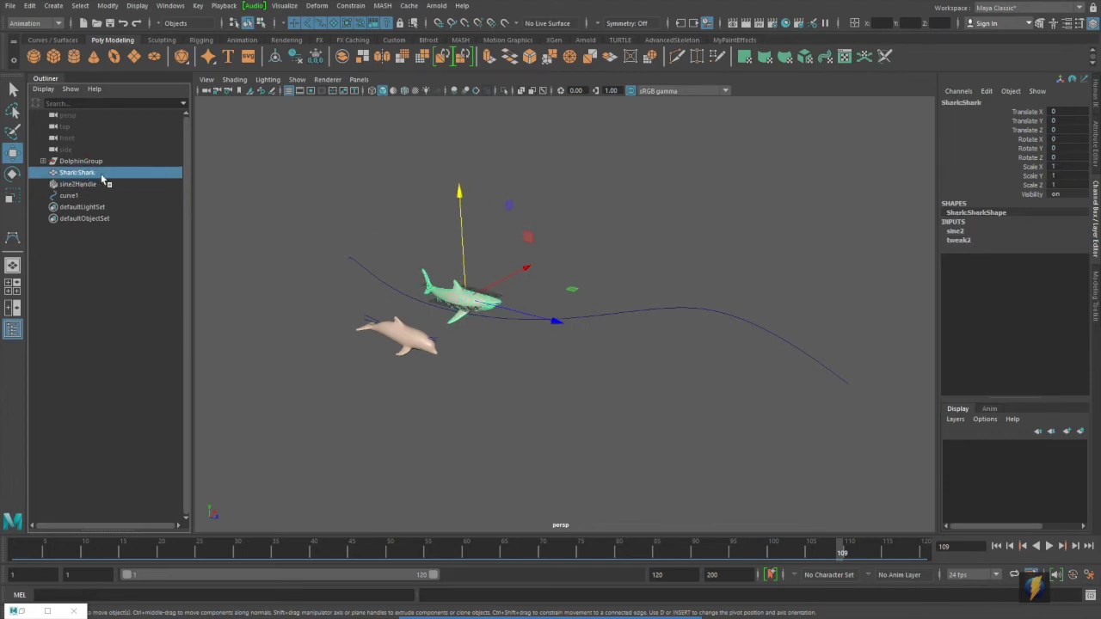
ctrl+click(81, 185)
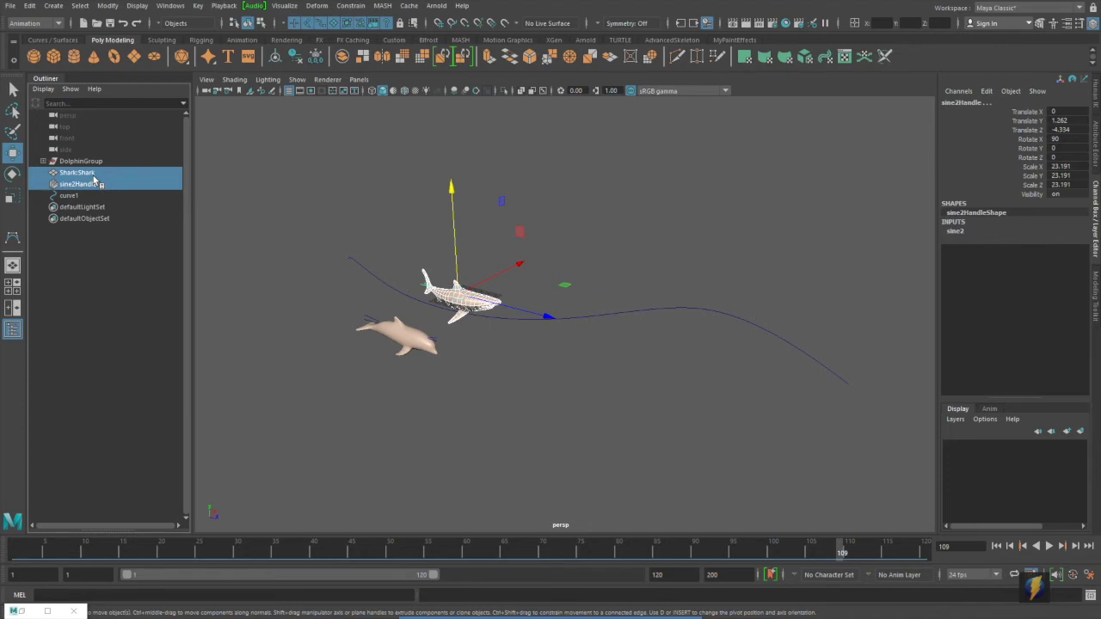
click(29, 6)
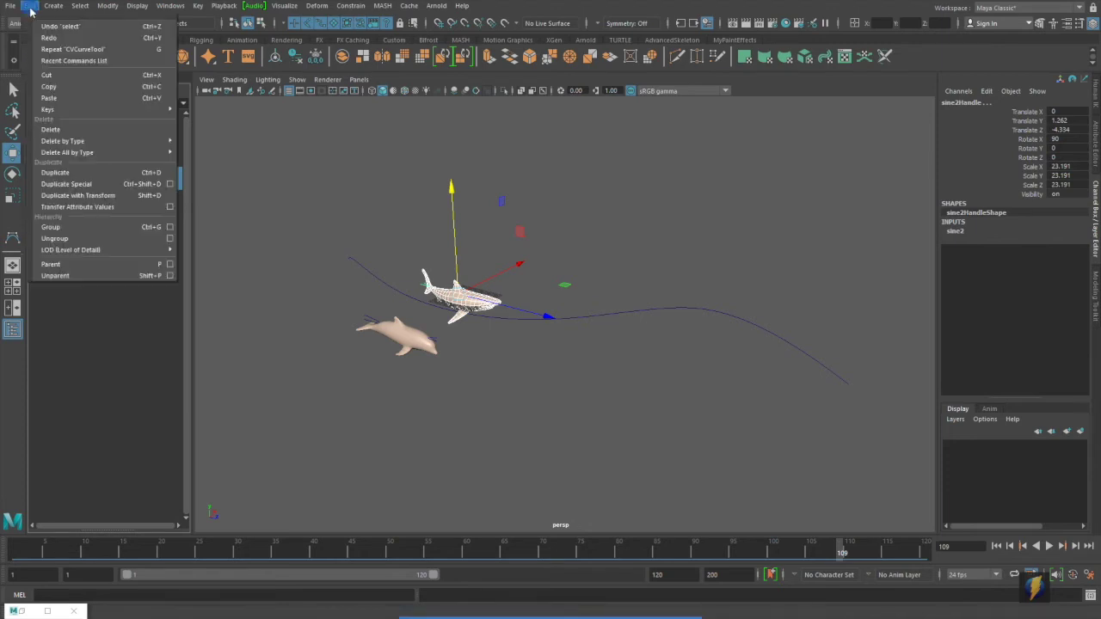
click(51, 227)
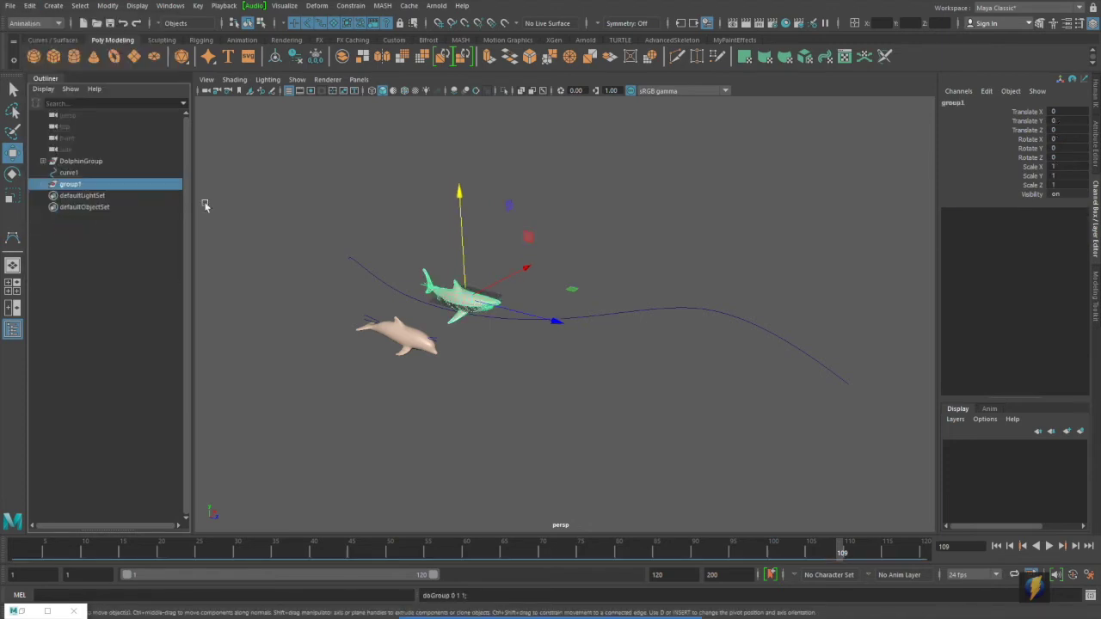
alt+drag(375, 200, 553, 241)
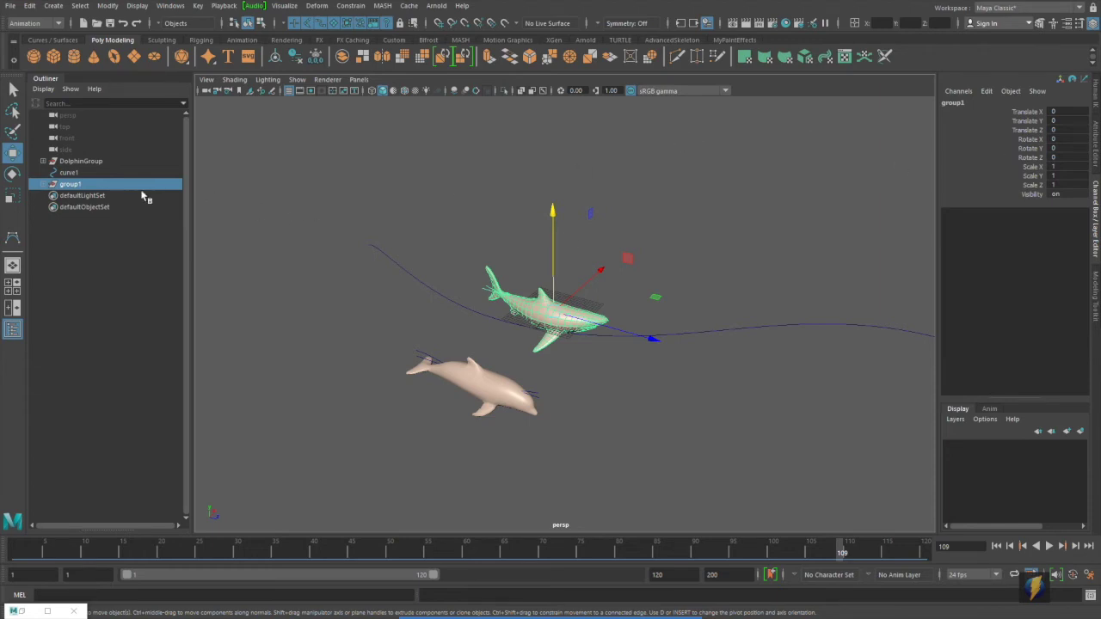
Wrap group1 in a new group2 and expand the hierarchy to verify it.
click(30, 5)
click(74, 227)
click(43, 184)
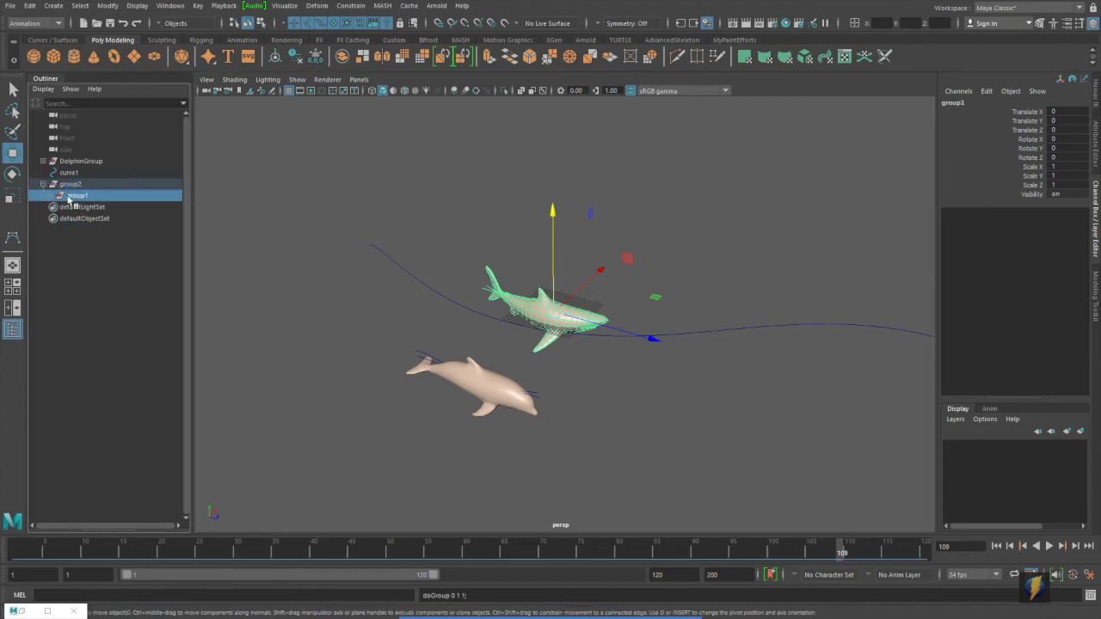
click(53, 196)
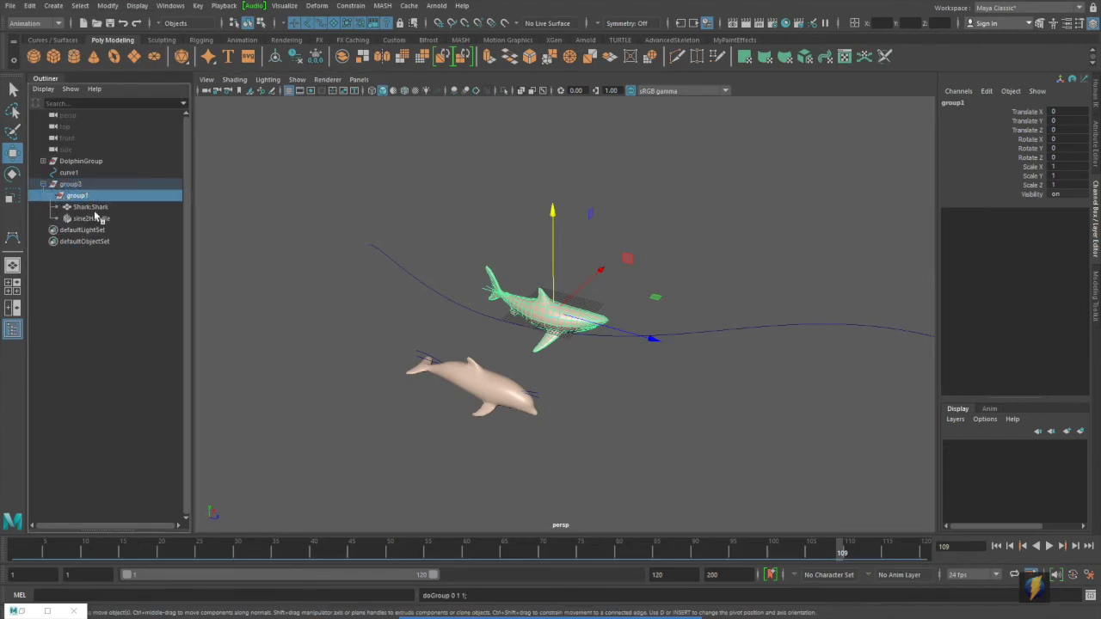
click(93, 207)
click(100, 219)
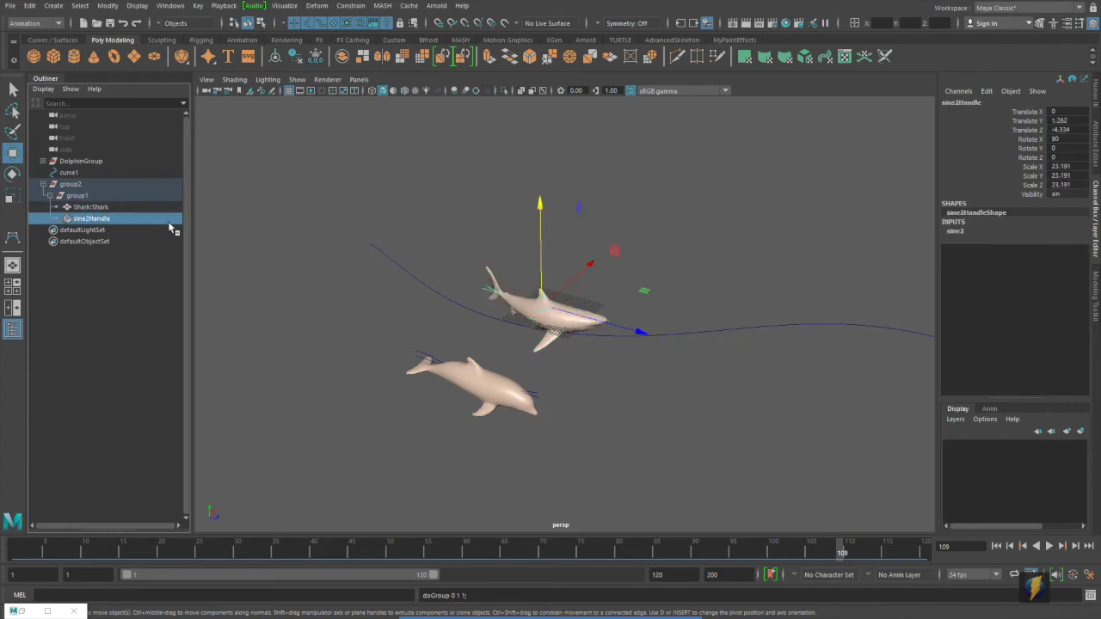
click(77, 186)
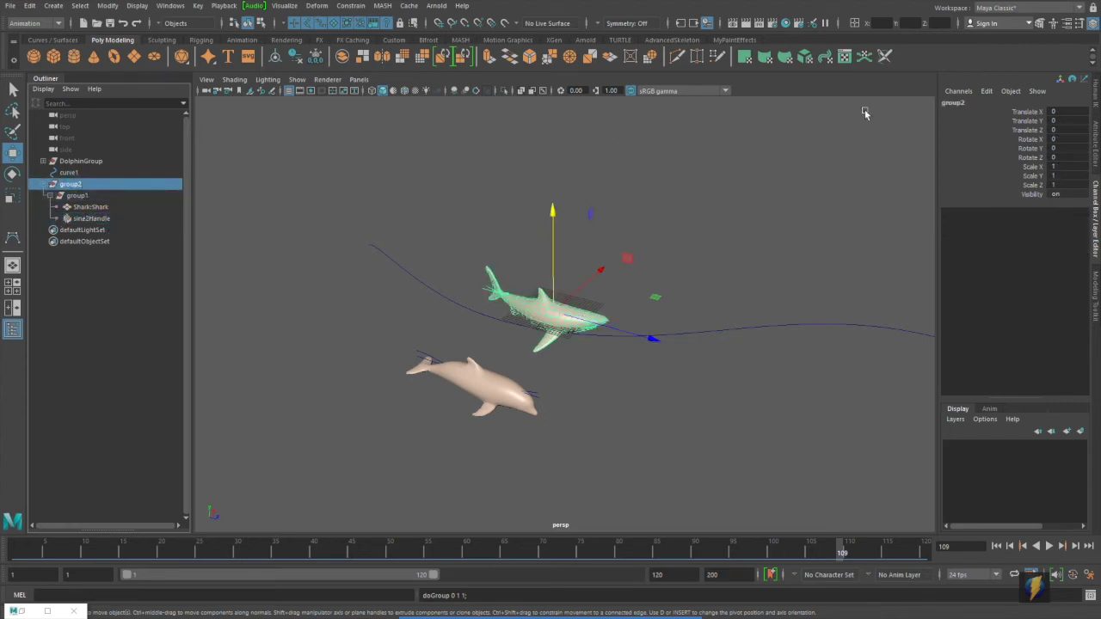
Rename the outer group2 to Attach2MotionPath.
double_click(960, 104)
text(Aff)
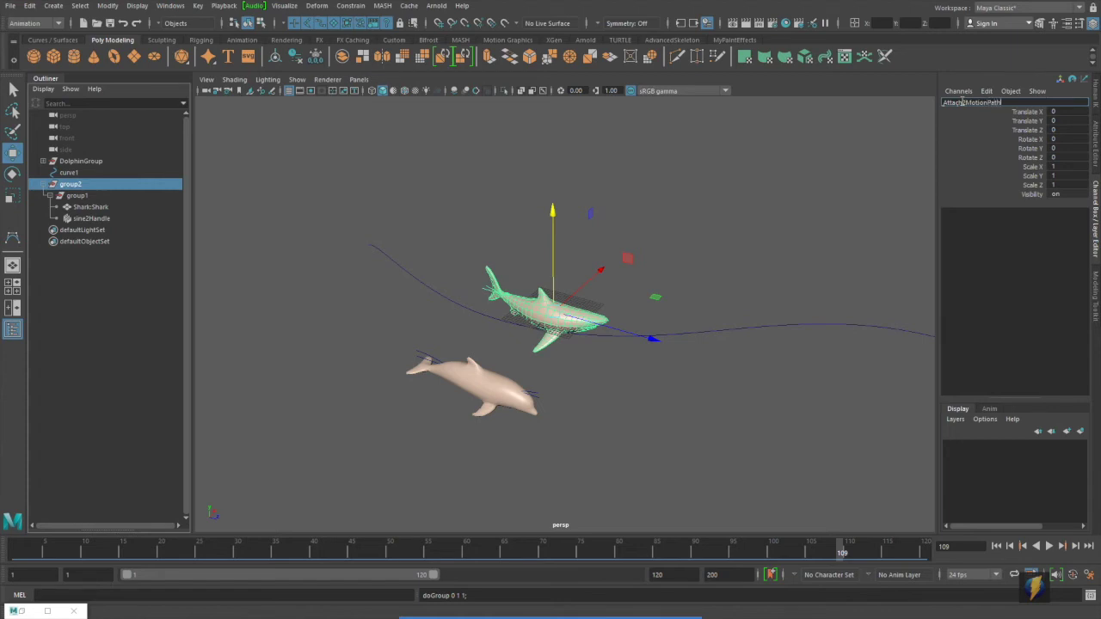
key(Return)
Rename the inner group1 to sharkDeformerGroup.
click(74, 197)
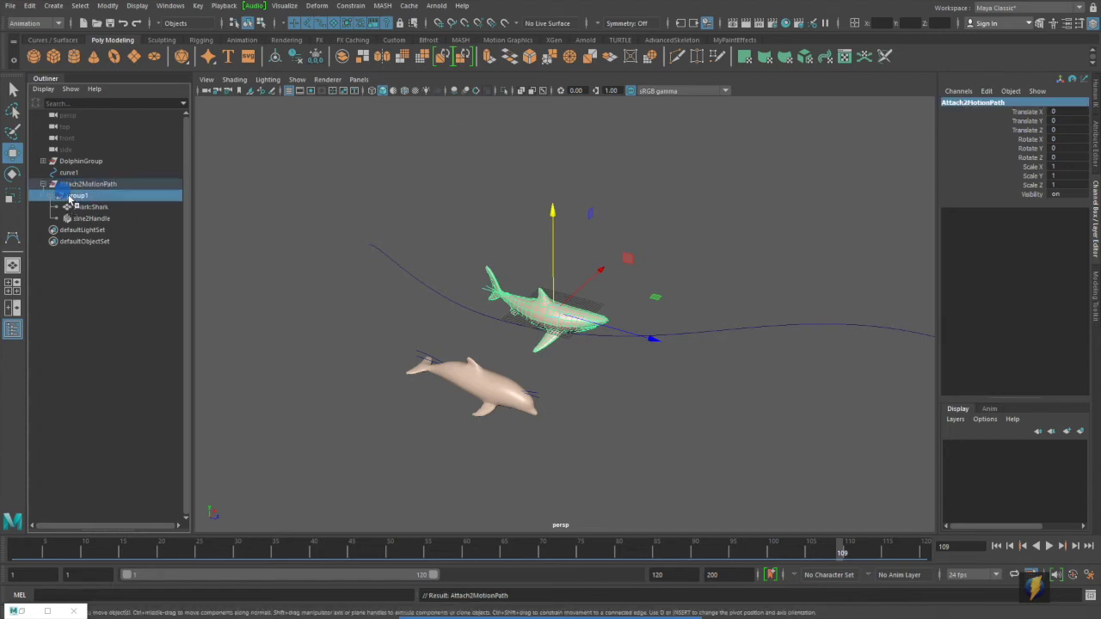
double_click(976, 103)
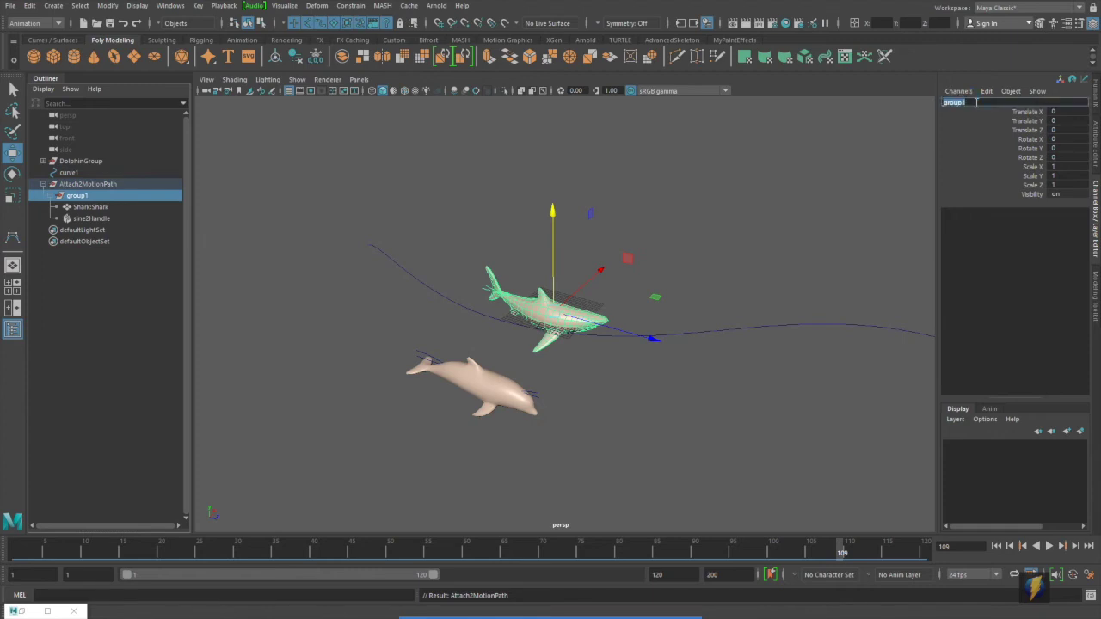
text(J)
key(Return)
alt+drag(840, 233, 738, 261)
Select Attach2MotionPath in the Outliner and add curve1 to the selection.
click(107, 185)
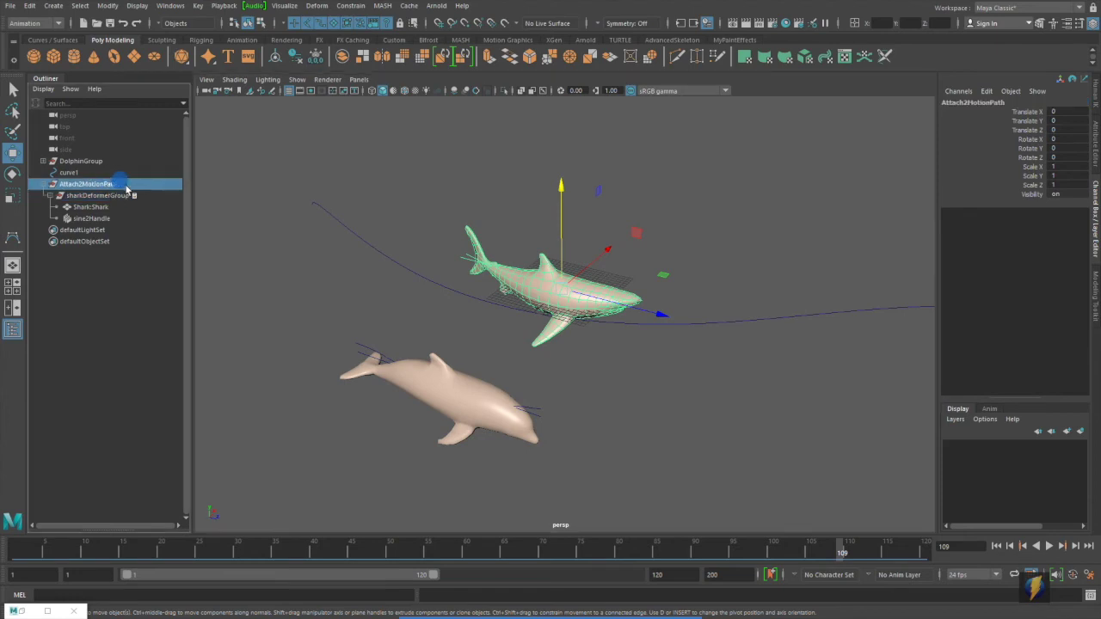
middle_drag(69, 187, 141, 194)
drag(353, 191, 387, 308)
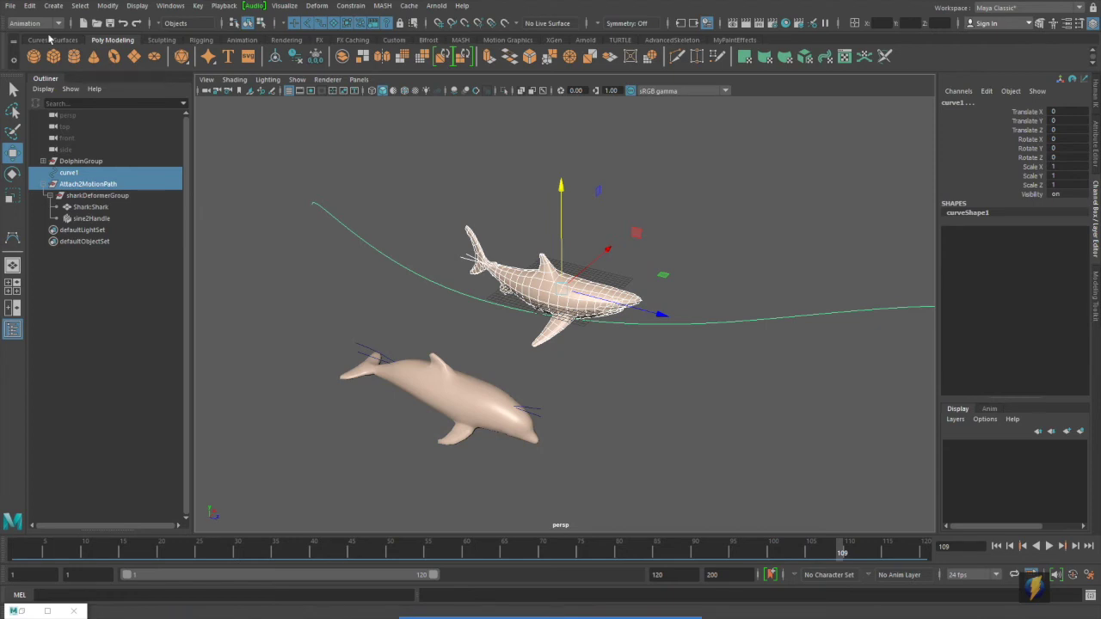
Switch the menu set to Modeling and then back to Animation.
click(592, 594)
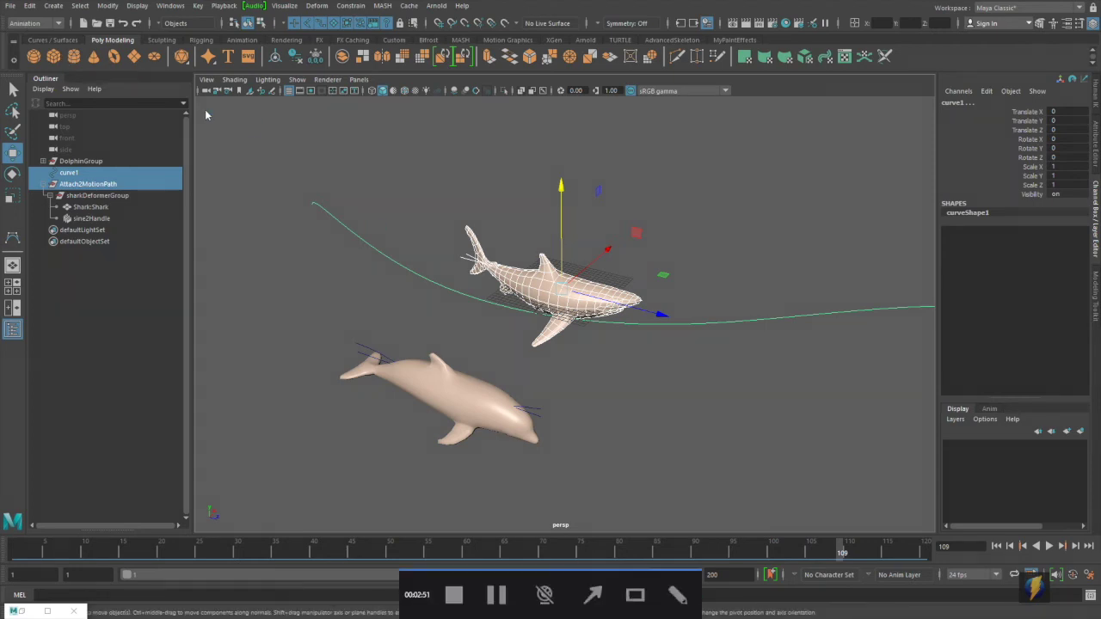
drag(164, 243, 45, 31)
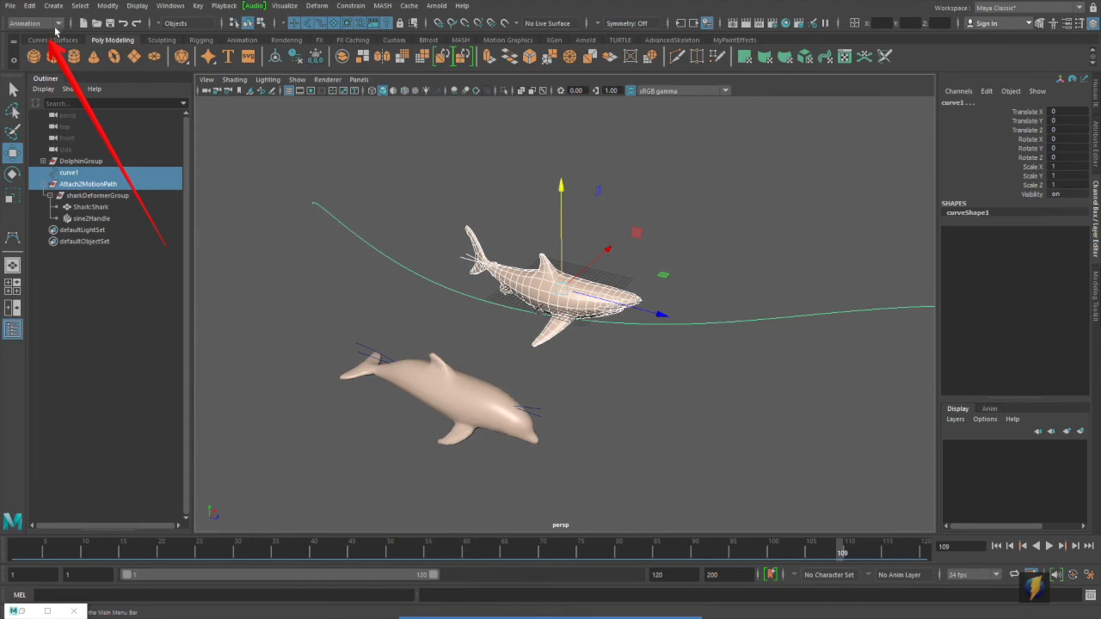
click(58, 24)
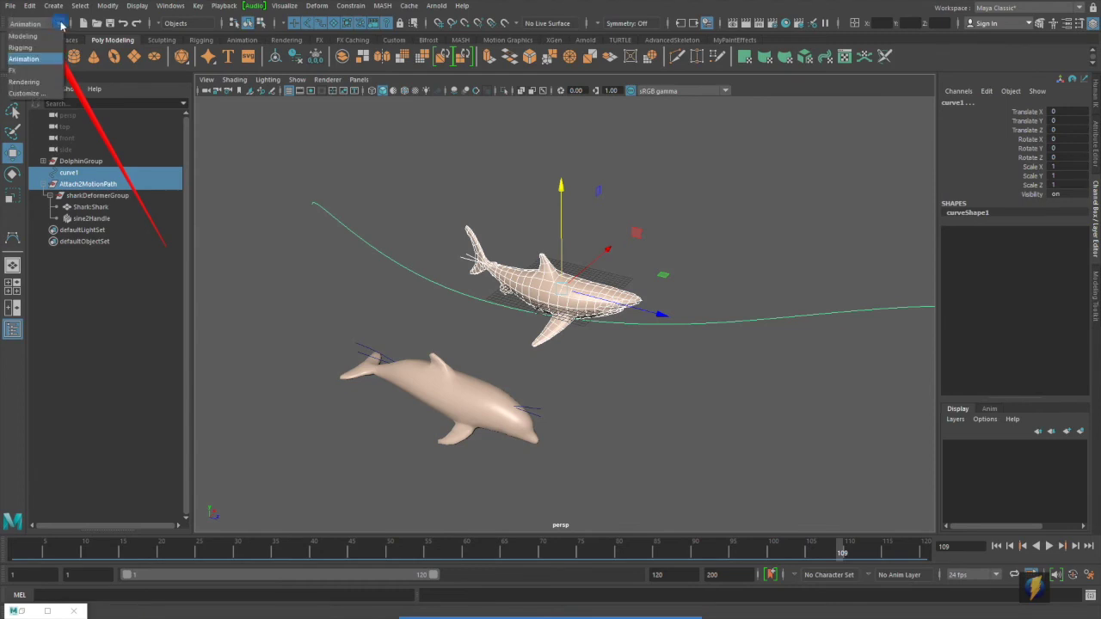
click(49, 36)
click(58, 24)
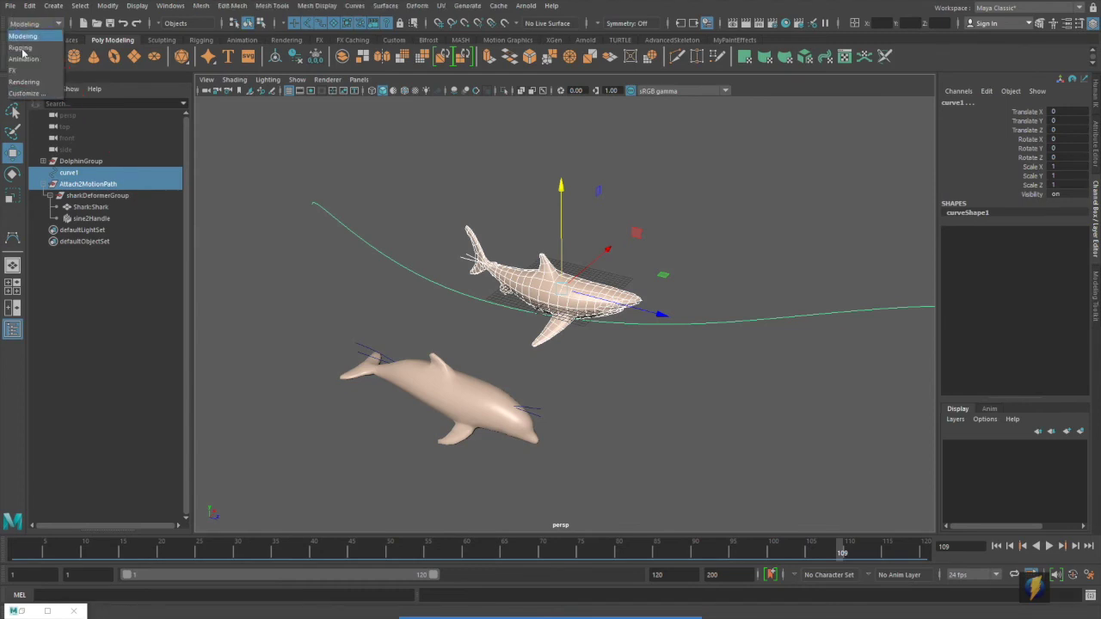
click(26, 58)
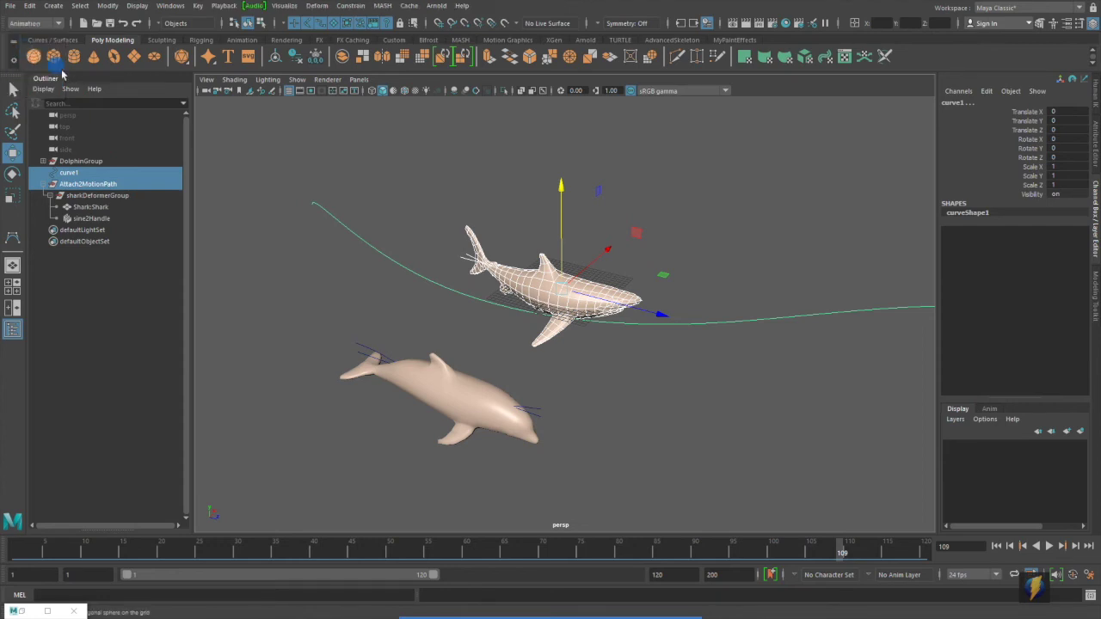
Bring up the Constrain > Motion Paths submenu.
click(594, 610)
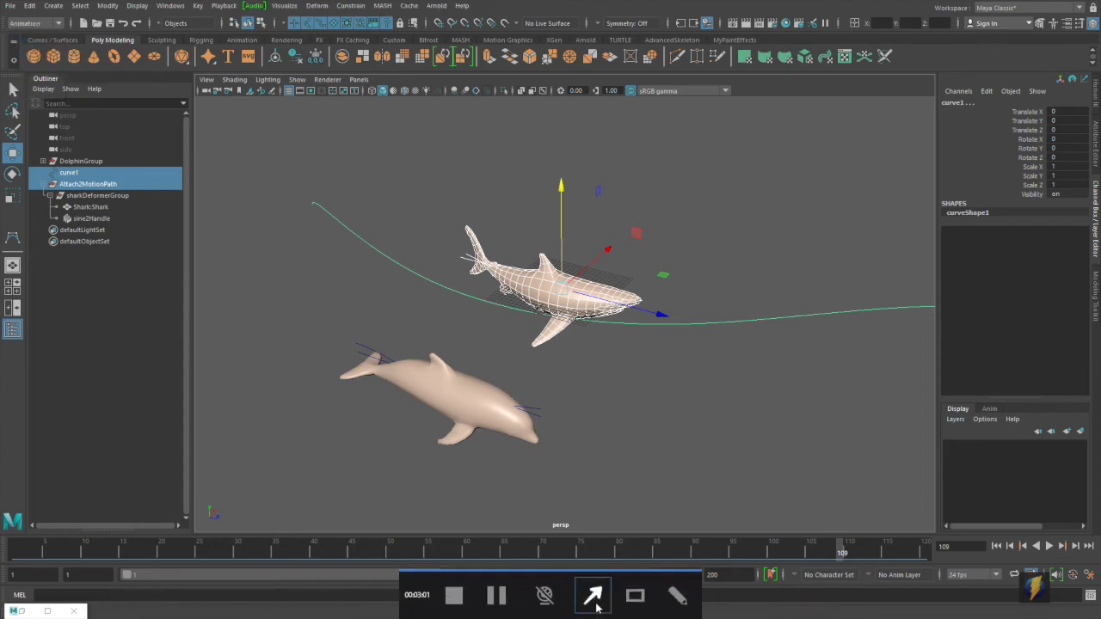
mouse_move(311, 268)
mouse_down()
mouse_move(308, 53)
mouse_move(350, 14)
mouse_up()
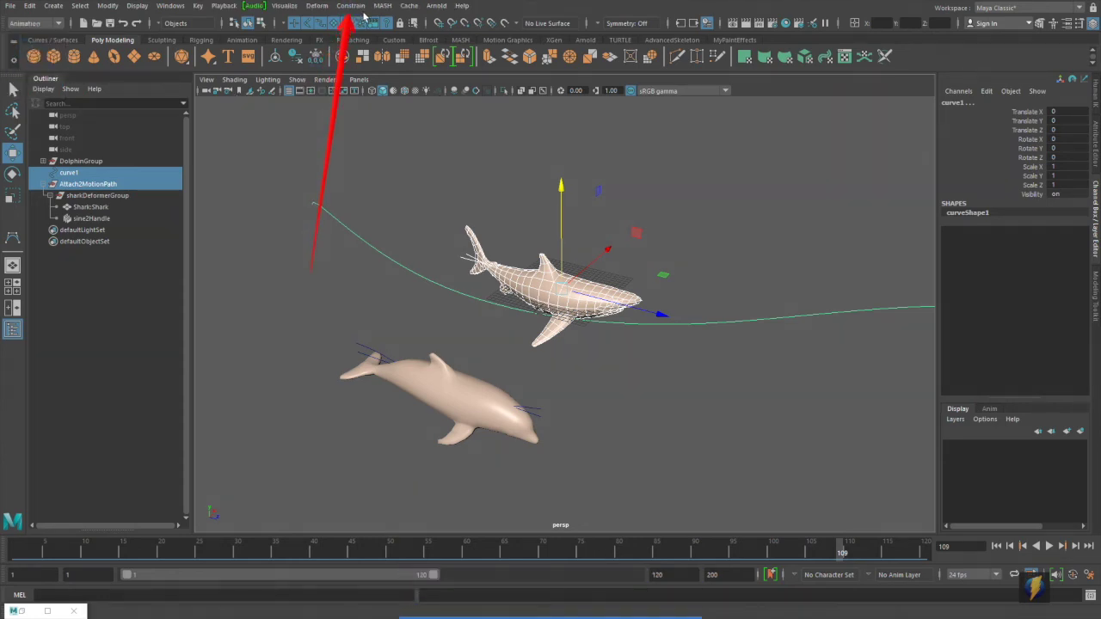
click(351, 6)
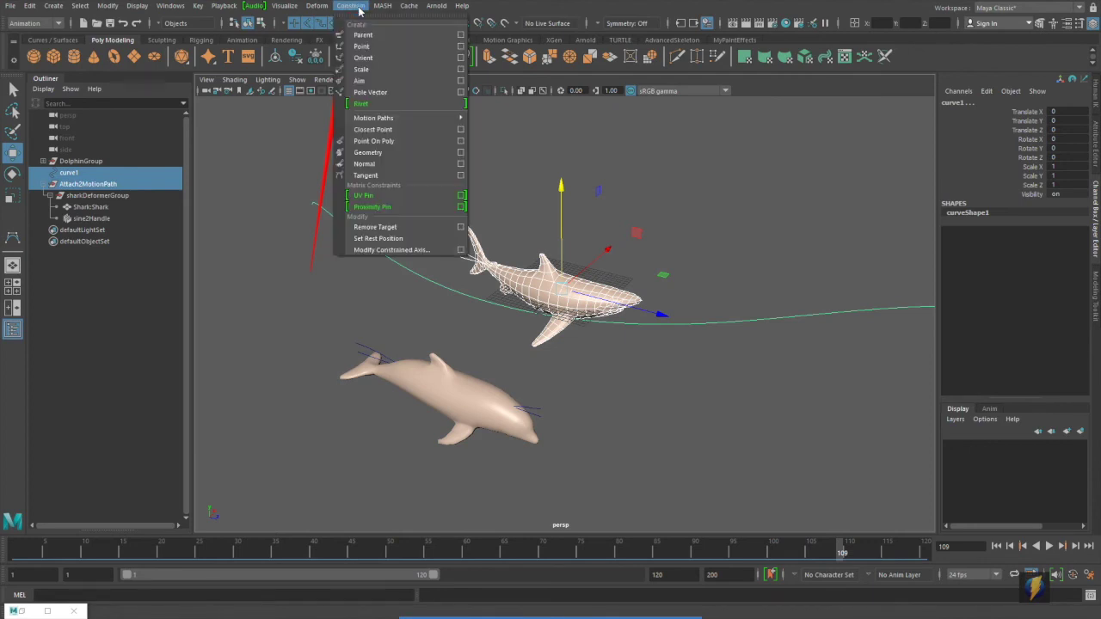
mouse_move(366, 121)
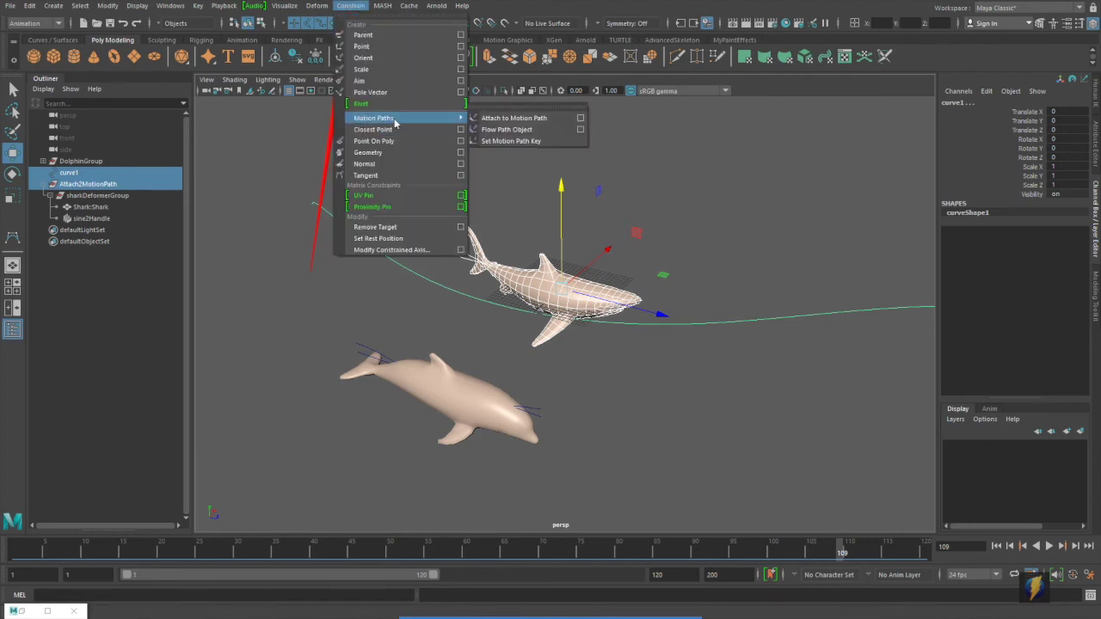
Attach the shark group to curve1 as a motion path.
click(502, 119)
alt+right_drag(681, 233, 402, 207)
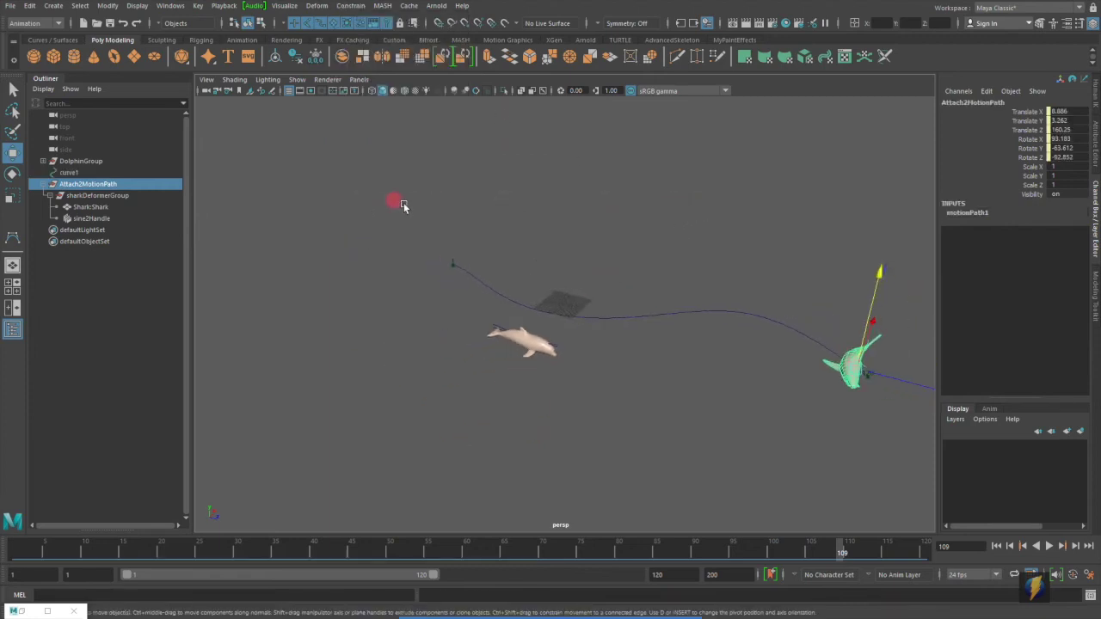
alt+drag(402, 207, 585, 237)
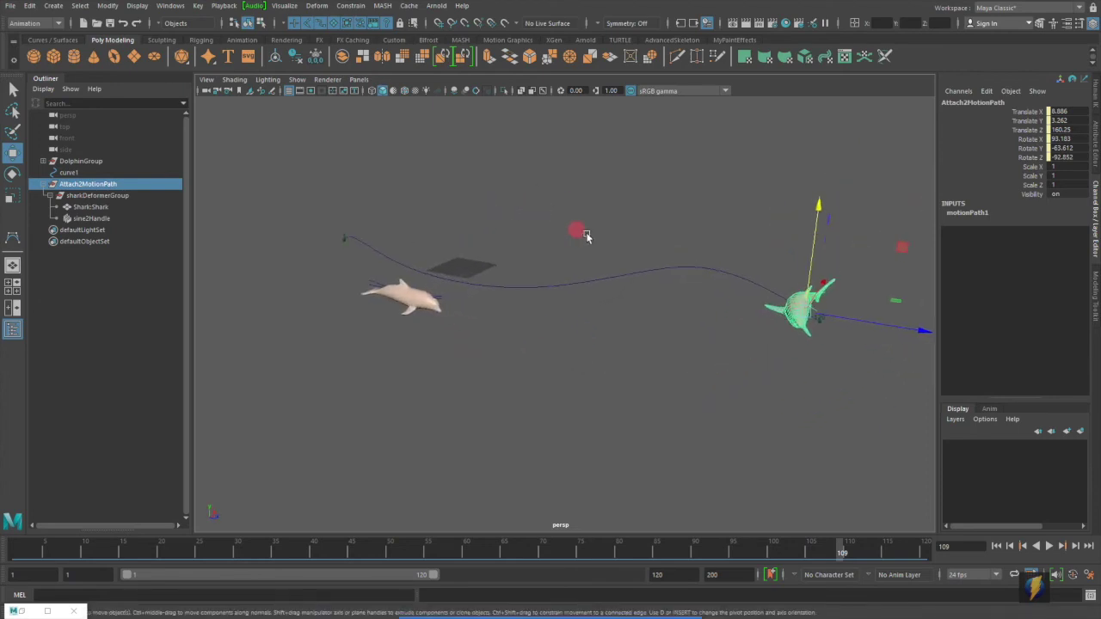
Play the animation to watch the shark travel along curve1, then stop at frame 28.
click(1050, 546)
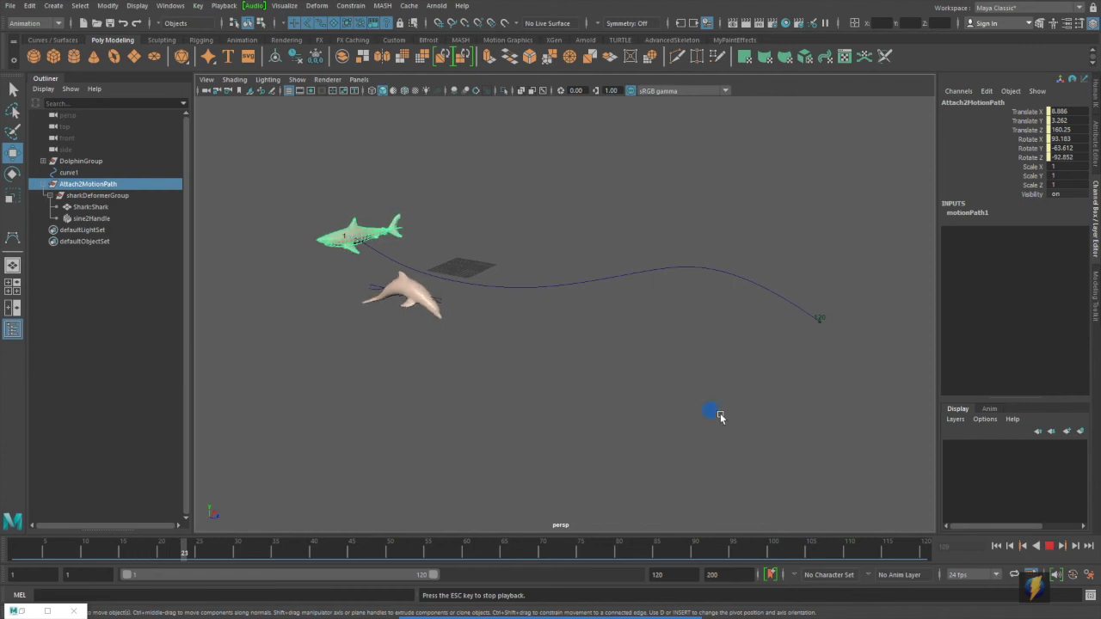
alt+drag(720, 413, 782, 407)
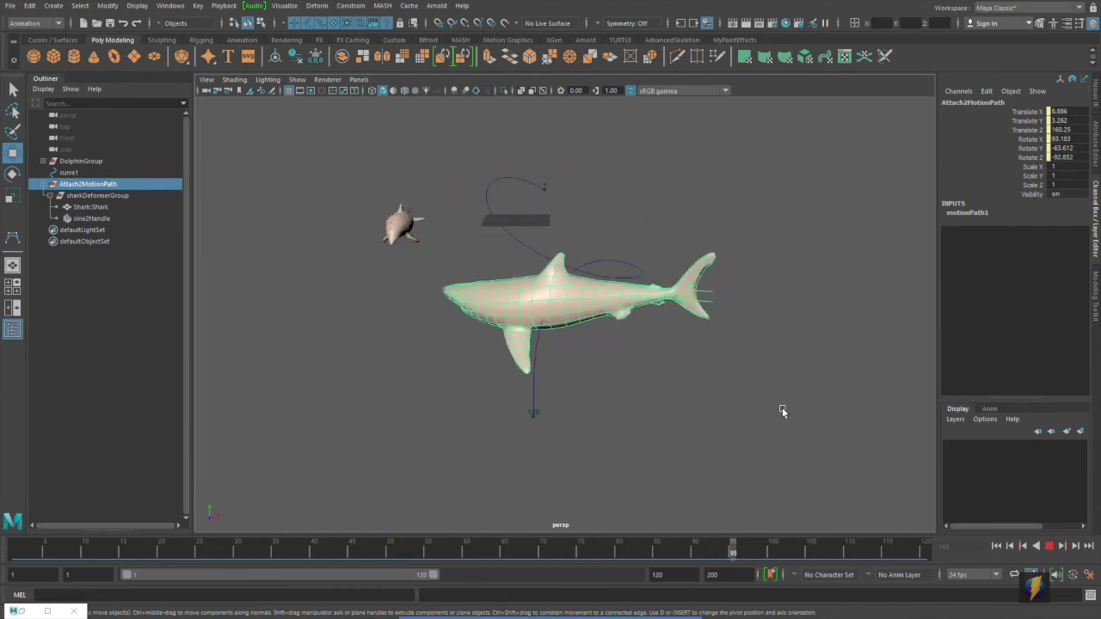
click(1049, 547)
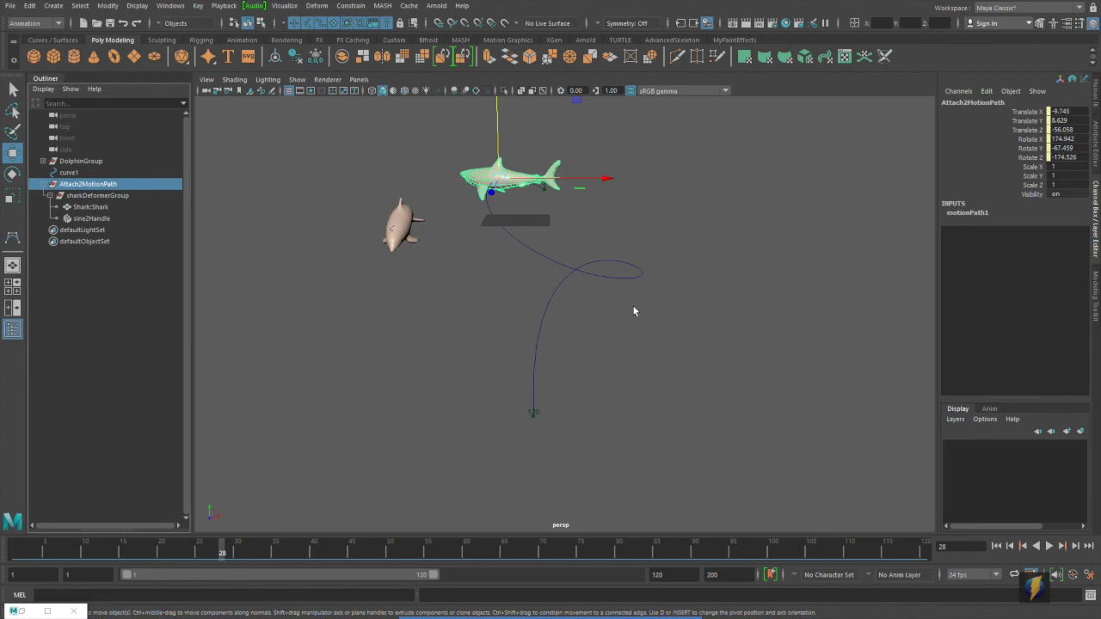
Expand motionPath1 in the Channel Box to show U Value, Front, Up and Side Twist.
mouse_move(634, 311)
alt+mouse_down()
mouse_move(597, 312)
mouse_move(867, 194)
alt+mouse_up()
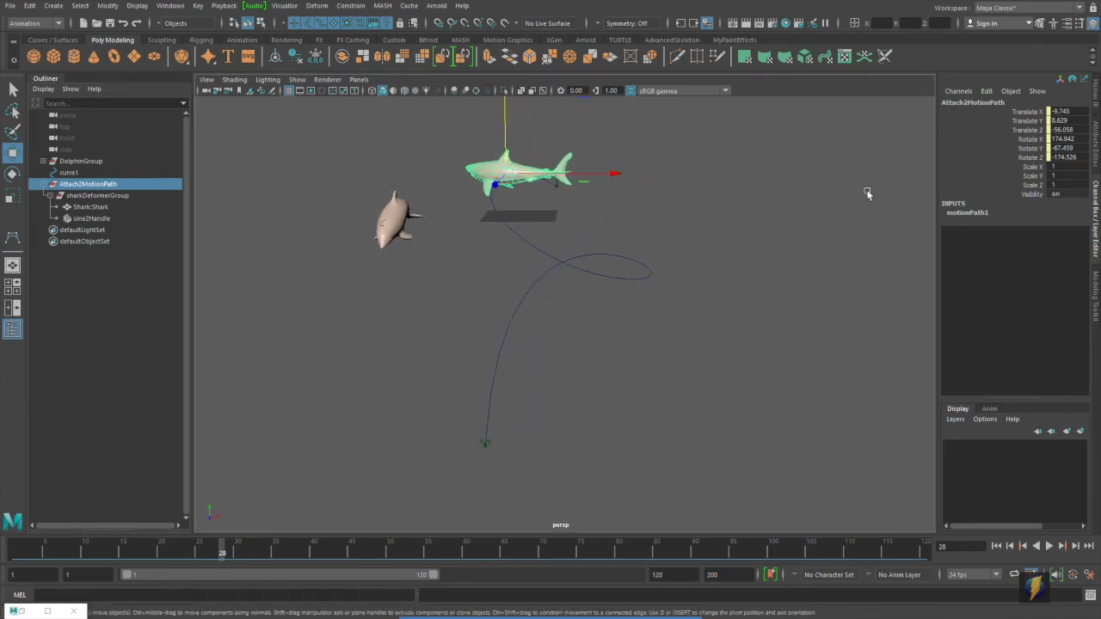
click(973, 213)
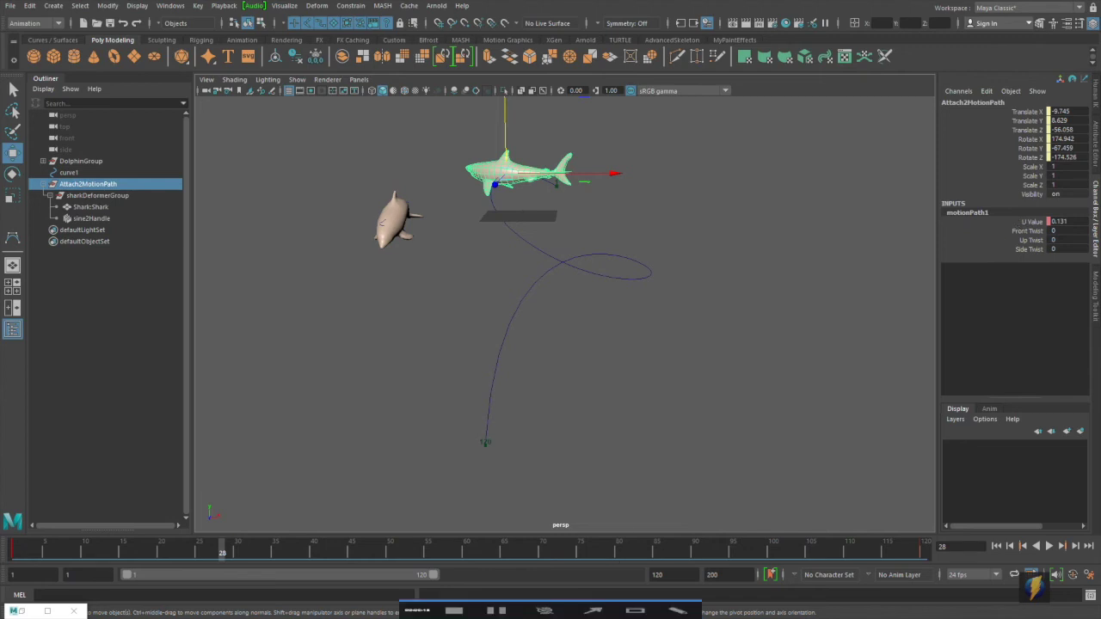
click(595, 597)
mouse_move(733, 400)
mouse_down()
mouse_move(928, 315)
mouse_move(1009, 226)
mouse_up()
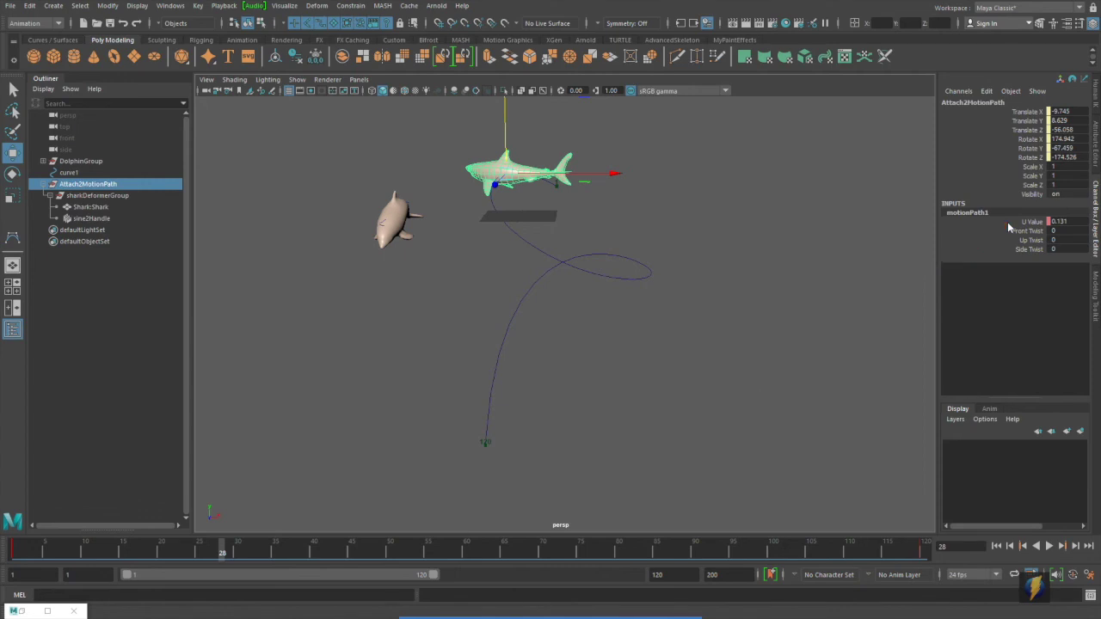
Select motionPath1's U Value attribute for adjustment.
mouse_move(548, 602)
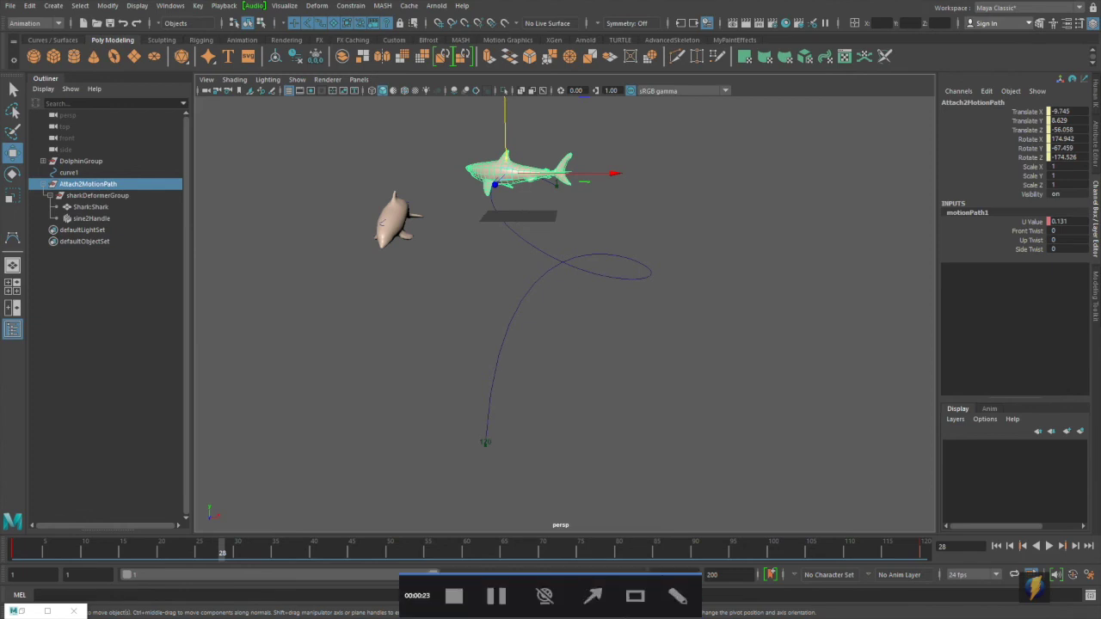
click(593, 593)
mouse_move(676, 285)
mouse_down()
mouse_move(42, 522)
mouse_move(534, 238)
mouse_move(929, 472)
mouse_move(917, 516)
mouse_up()
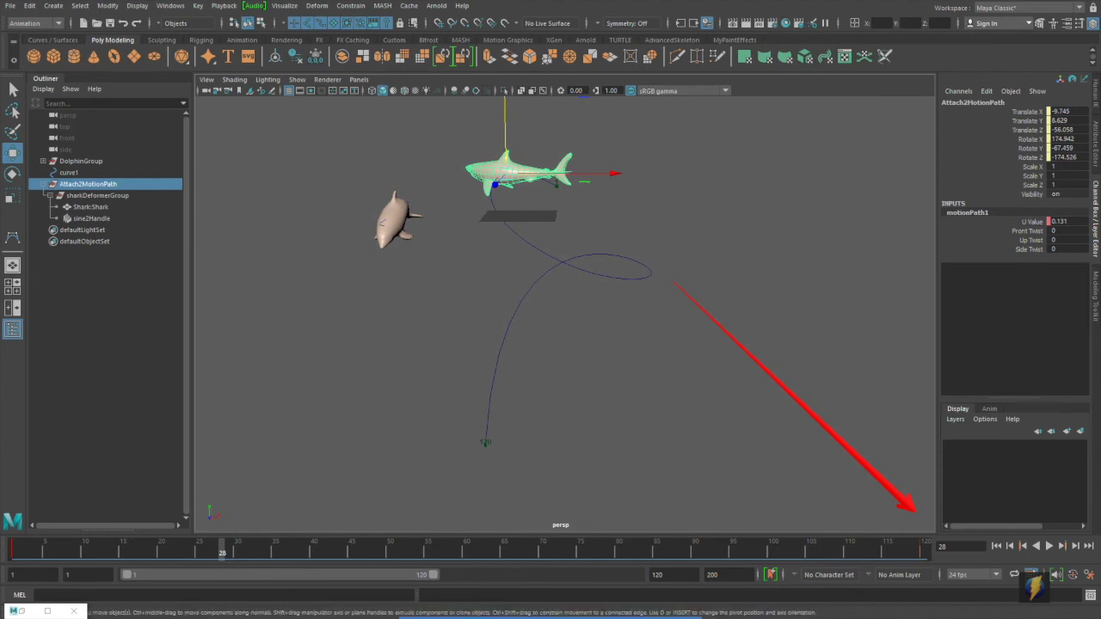
drag(706, 172, 1015, 221)
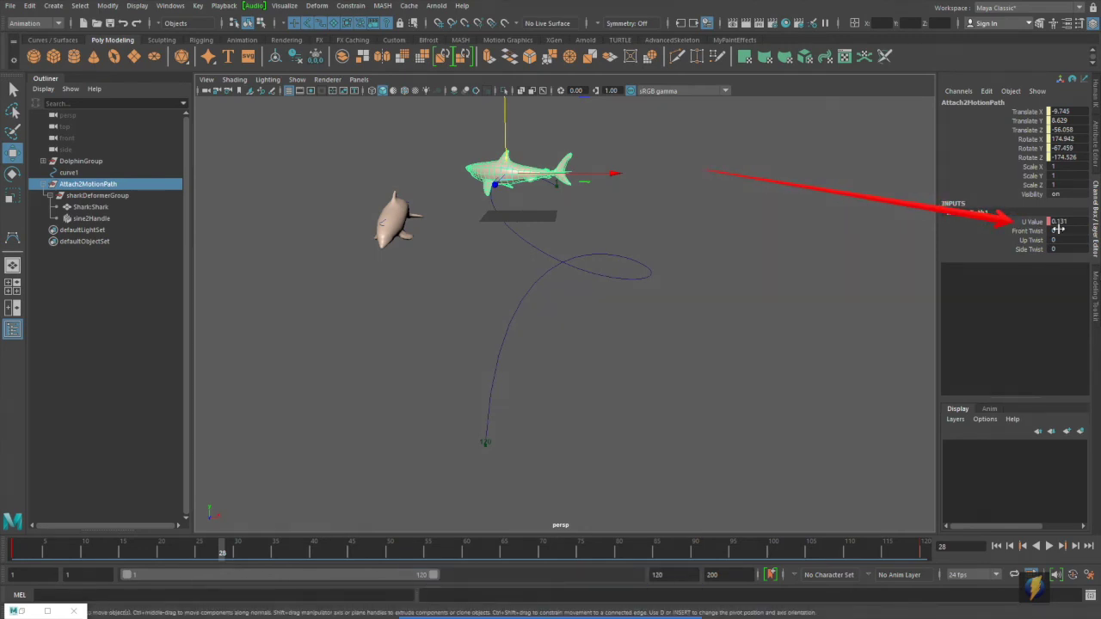
click(1030, 222)
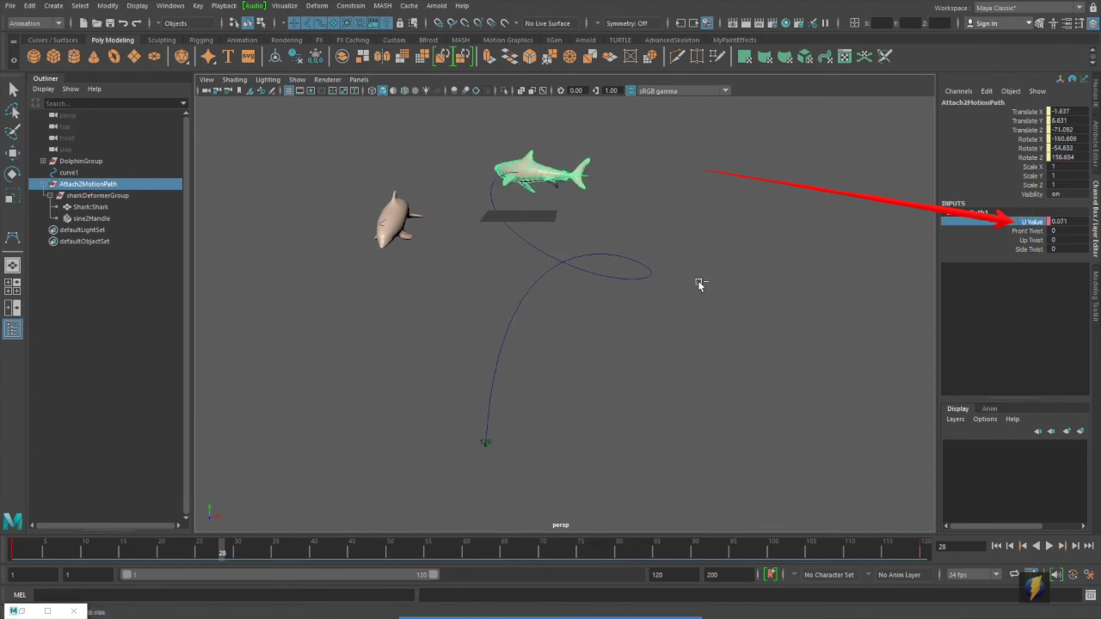
Scrub U Value to slide the shark, replay from frame 1, and open the Graph Editor.
middle_drag(693, 280, 718, 295)
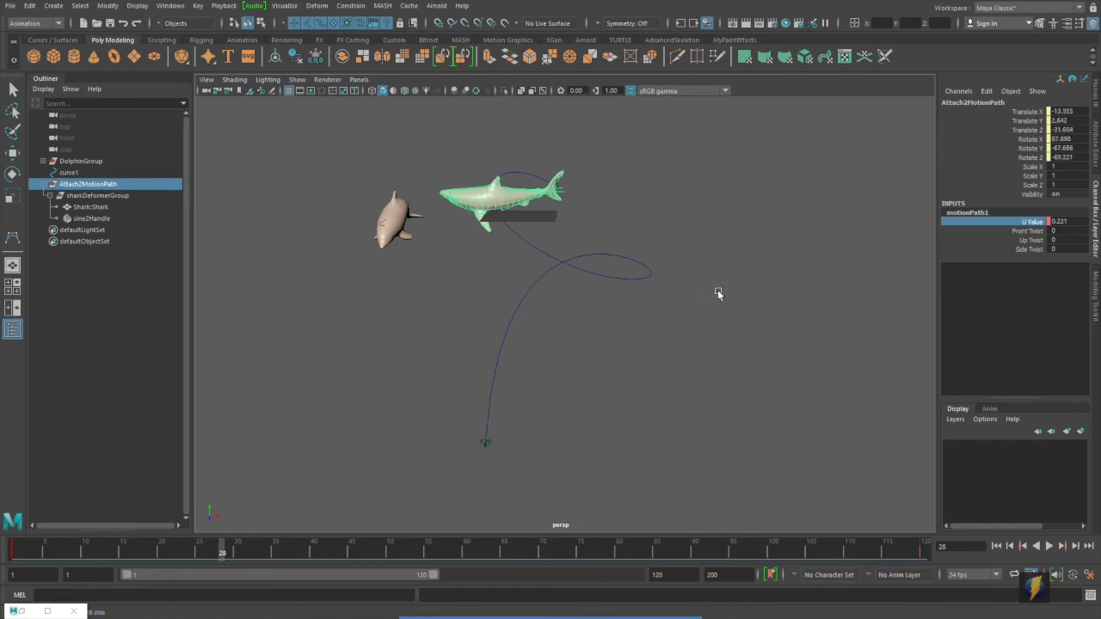
click(996, 545)
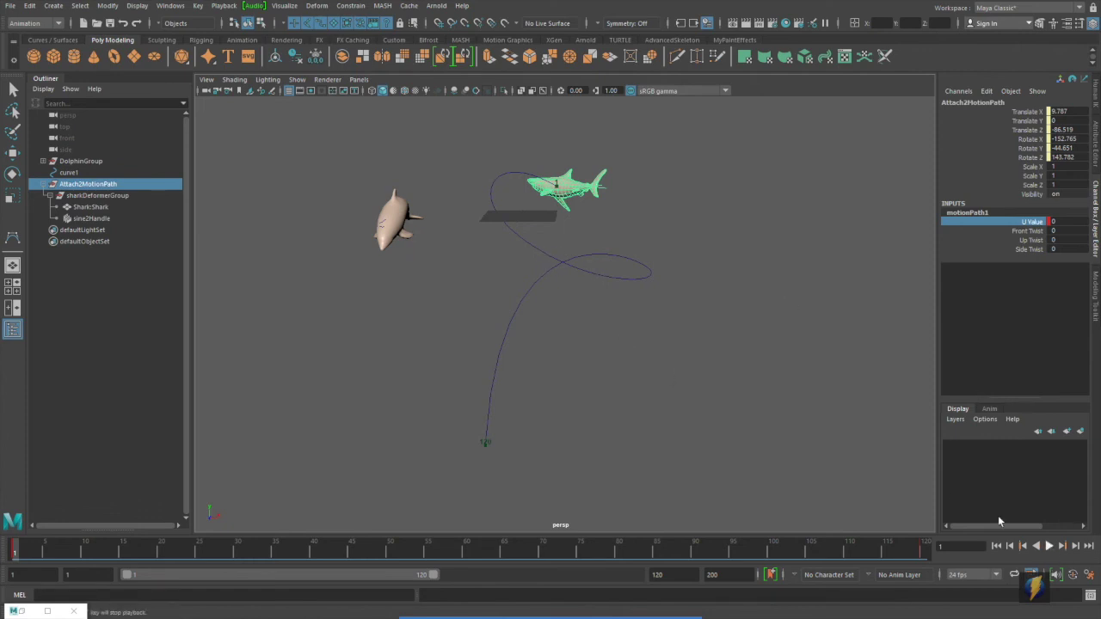
click(1050, 546)
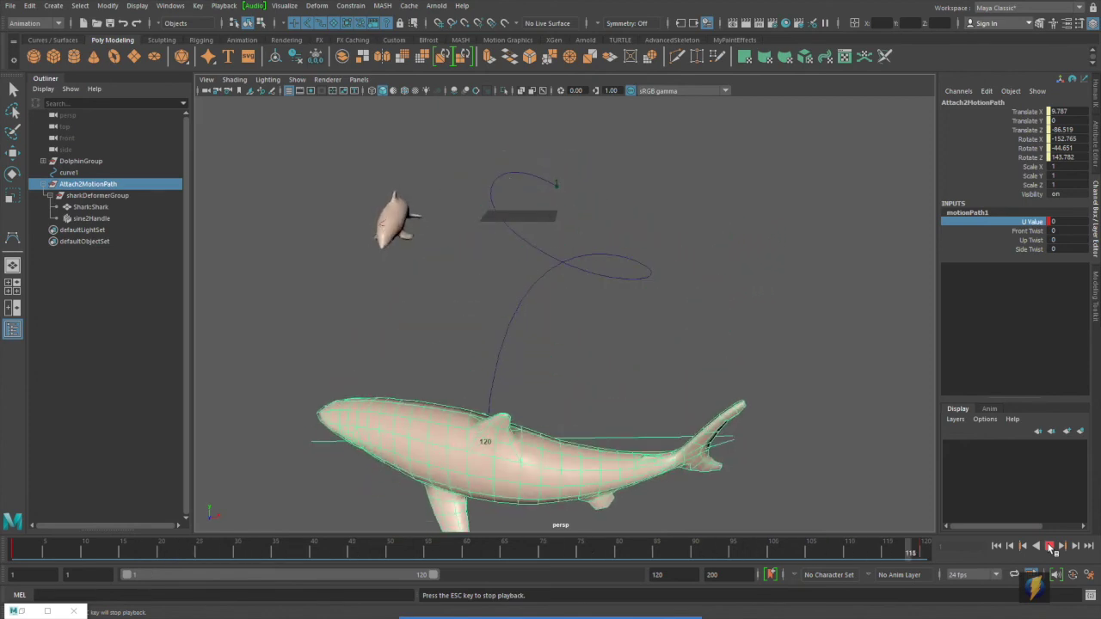
click(1051, 546)
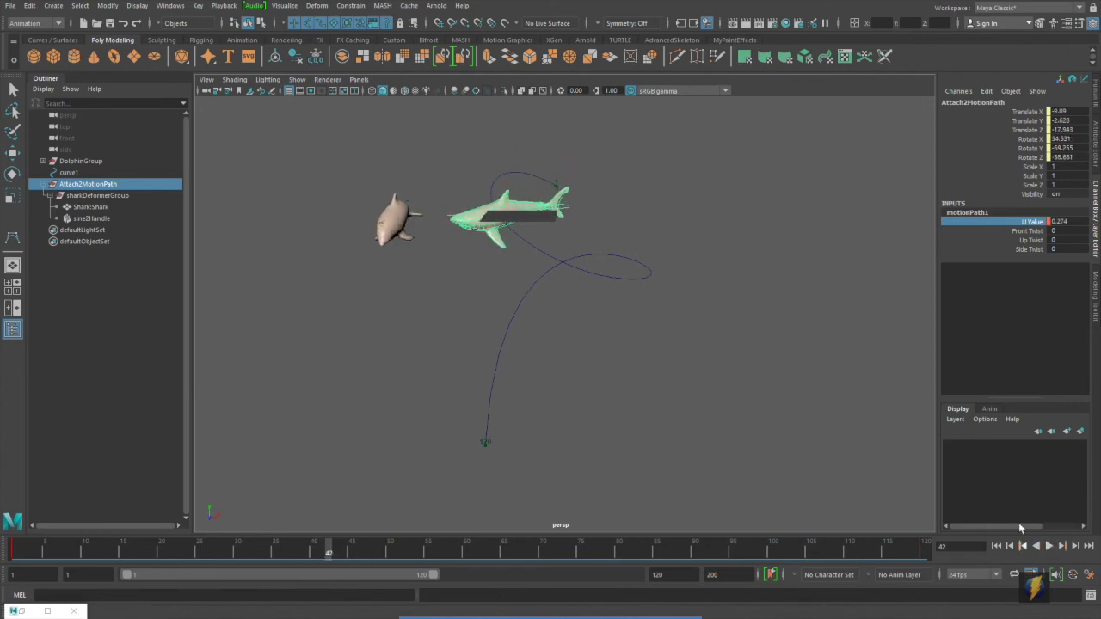
click(49, 612)
Give motionPath1's U Value keys linear tangents, then play to check the steady speed.
click(602, 455)
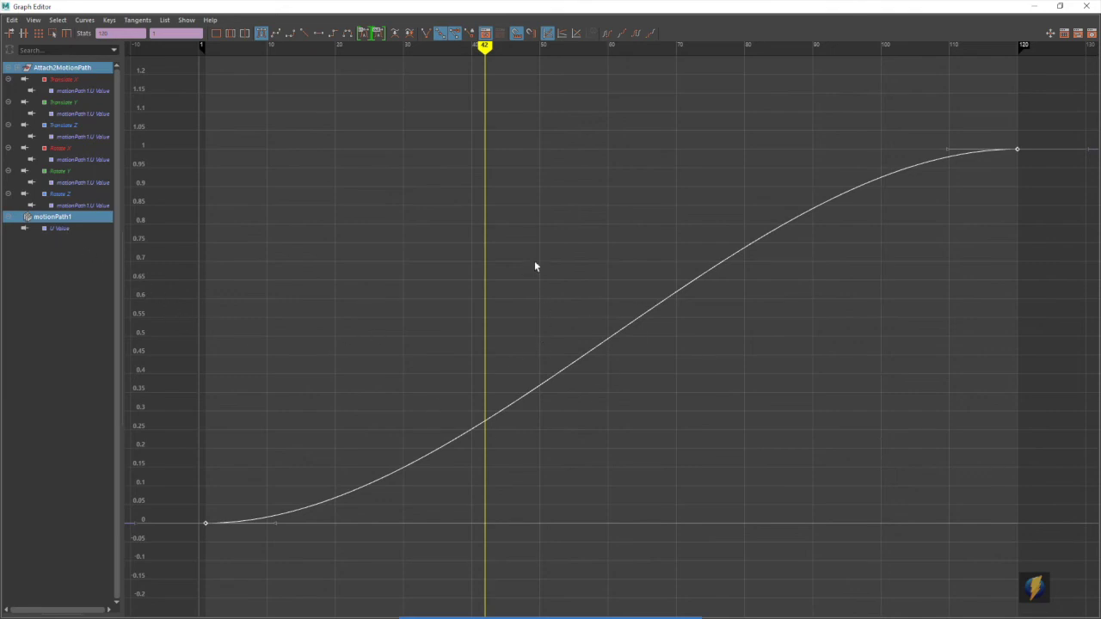
click(669, 440)
click(306, 32)
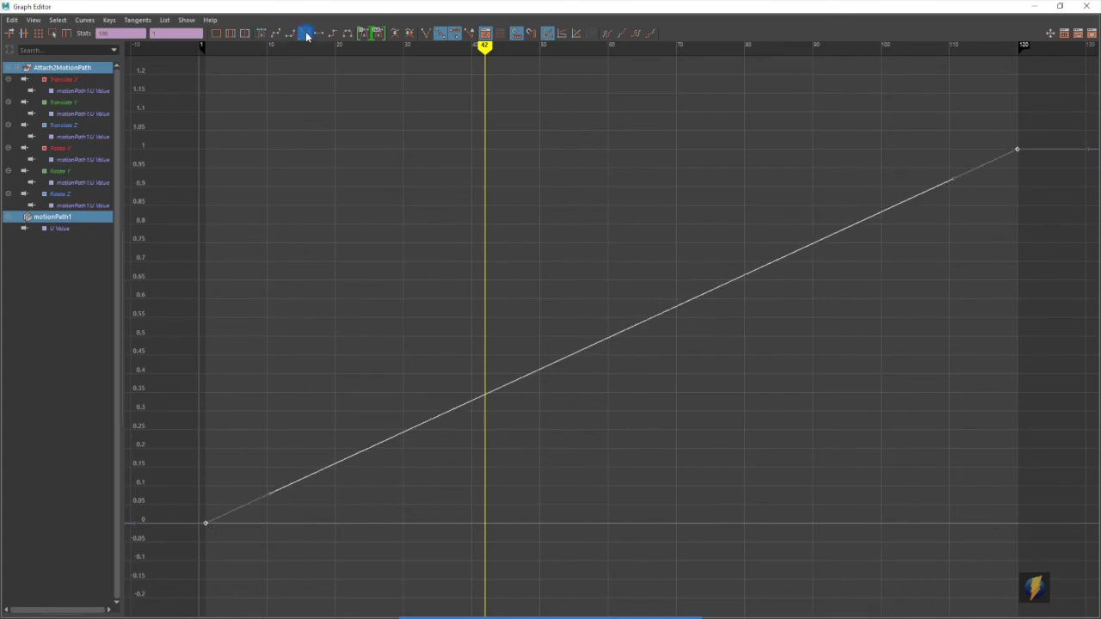
click(1033, 5)
click(1049, 546)
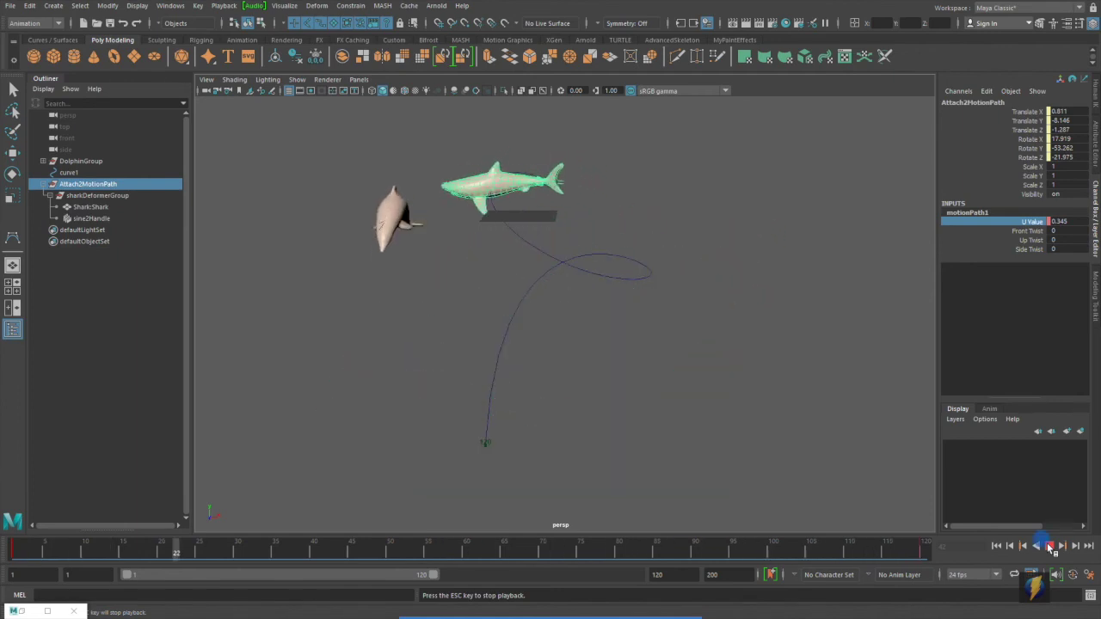
Test Up Twist during playback, then reset it to 0 and rewind to frame 1.
click(1049, 546)
click(998, 547)
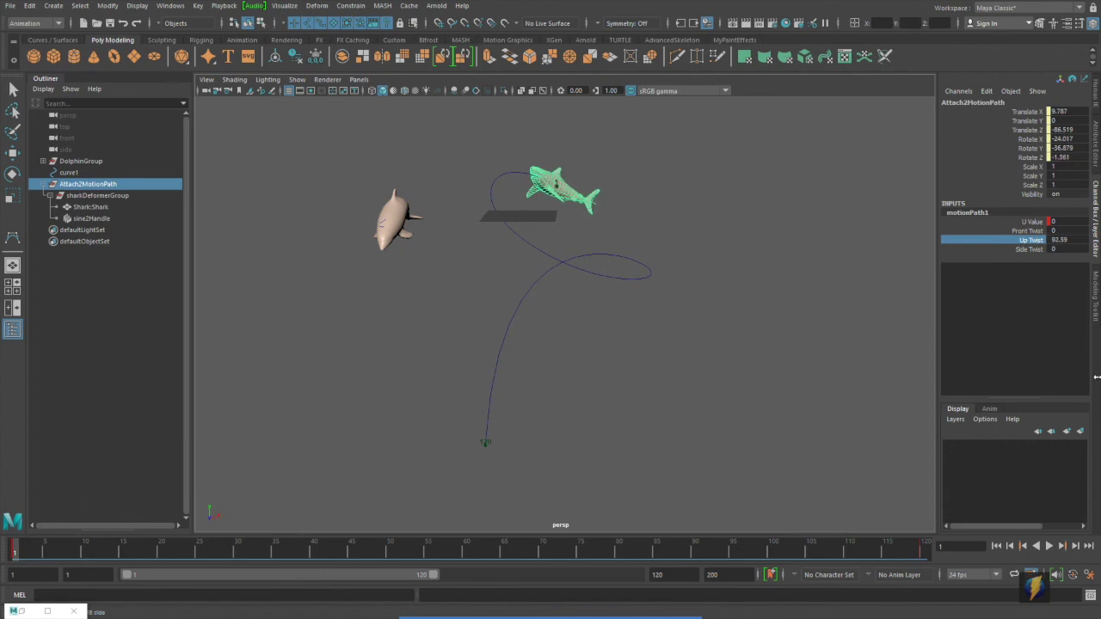
click(1051, 548)
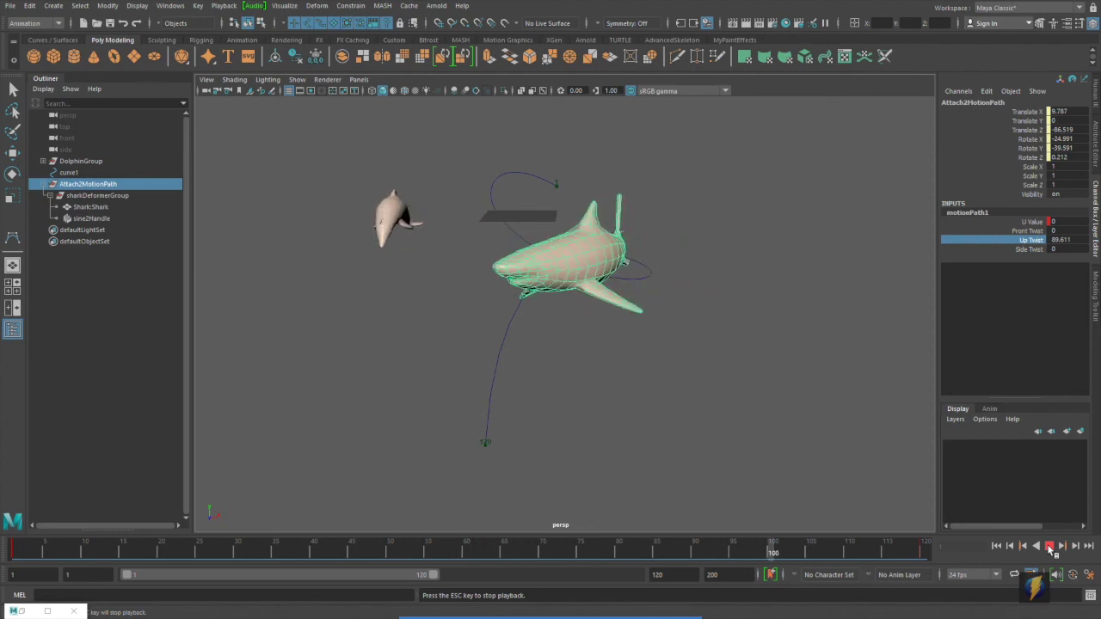
click(1050, 548)
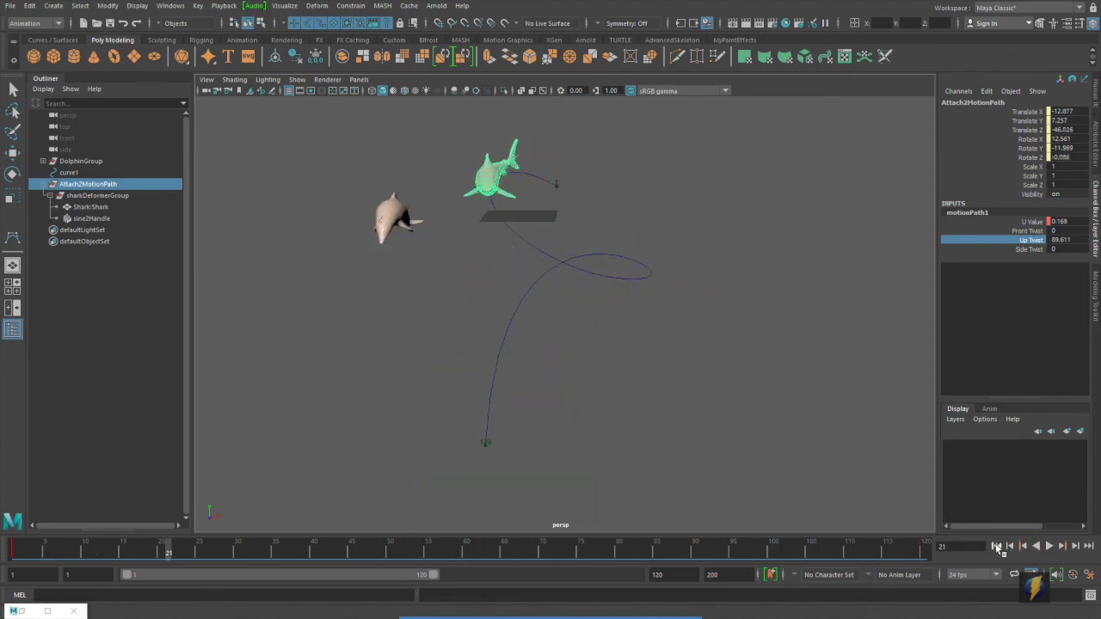
click(996, 545)
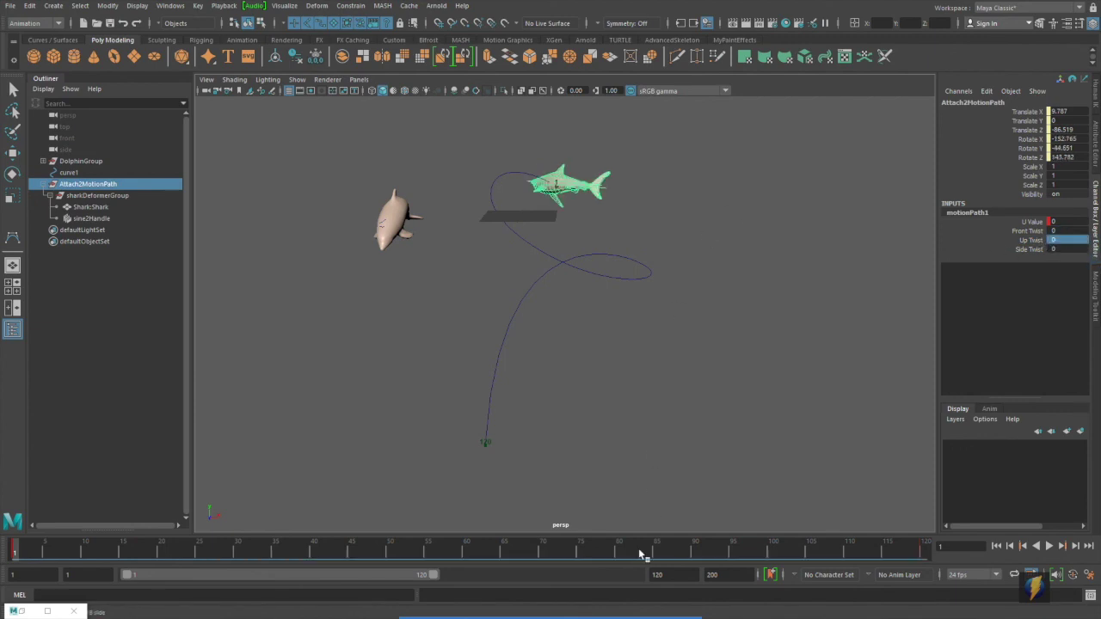
mouse_move(607, 611)
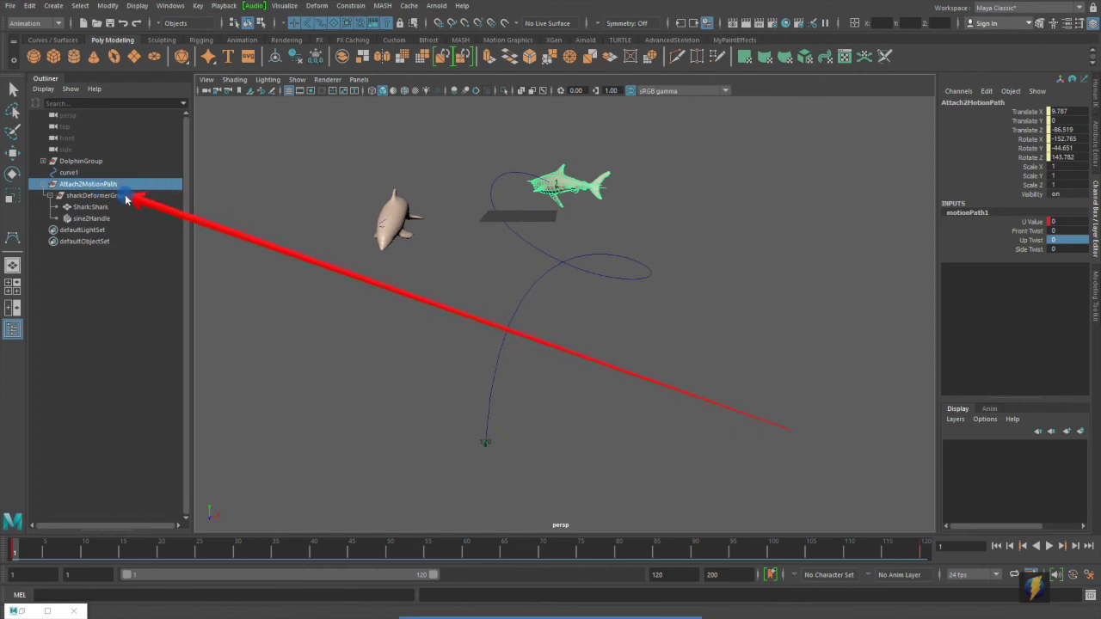
Rotate sharkDeformerGroup to Y 90 so the shark faces along curve1, then deselect.
click(114, 196)
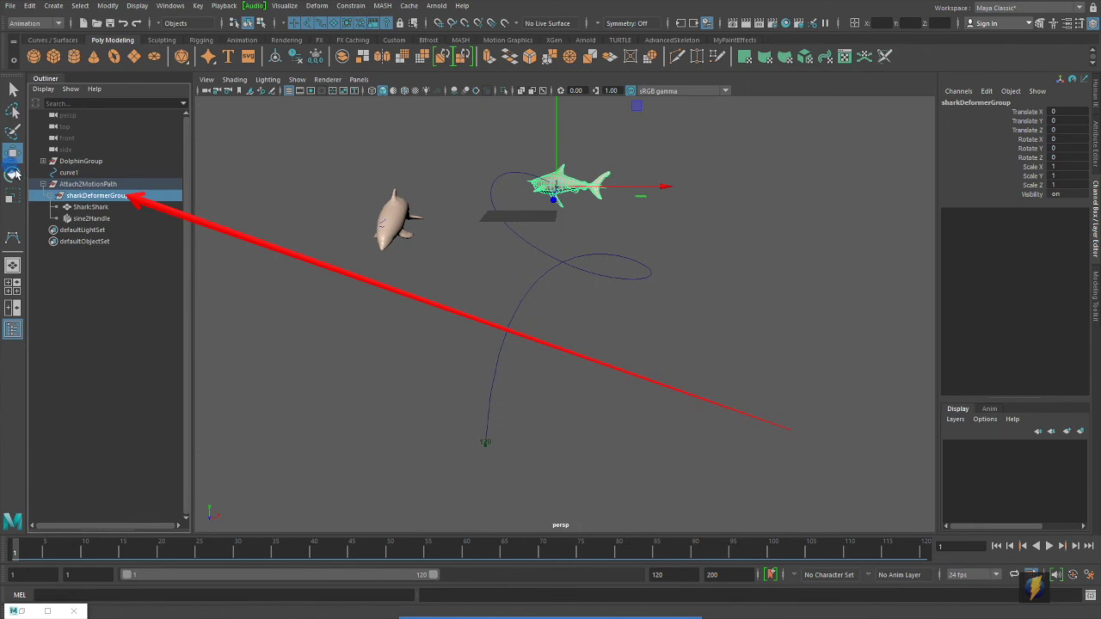
click(13, 174)
drag(530, 152, 651, 203)
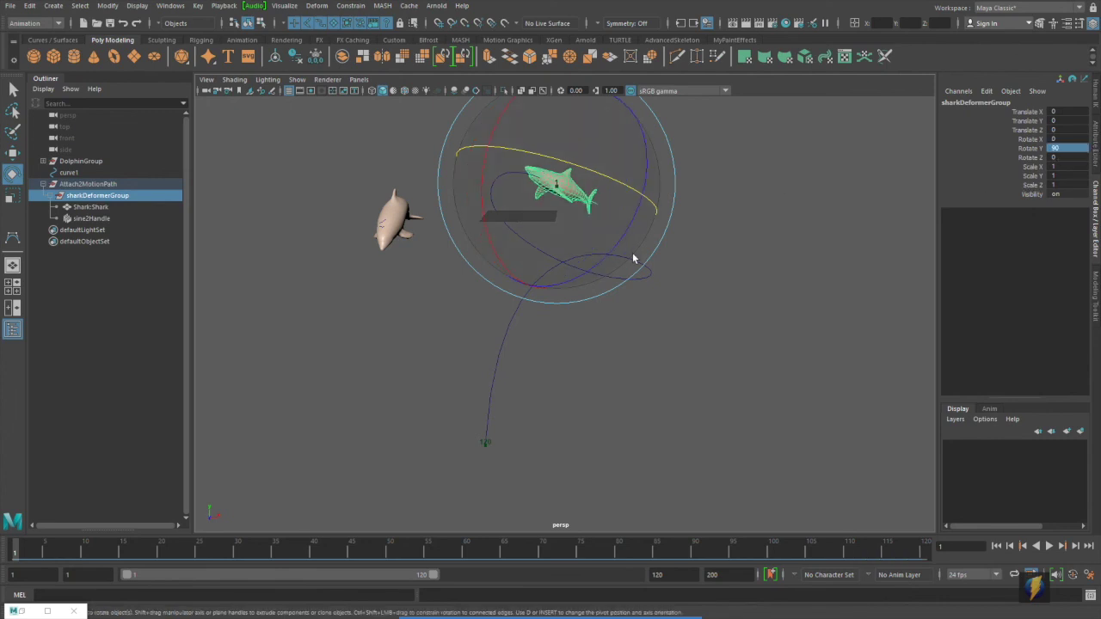
alt+drag(633, 258, 649, 360)
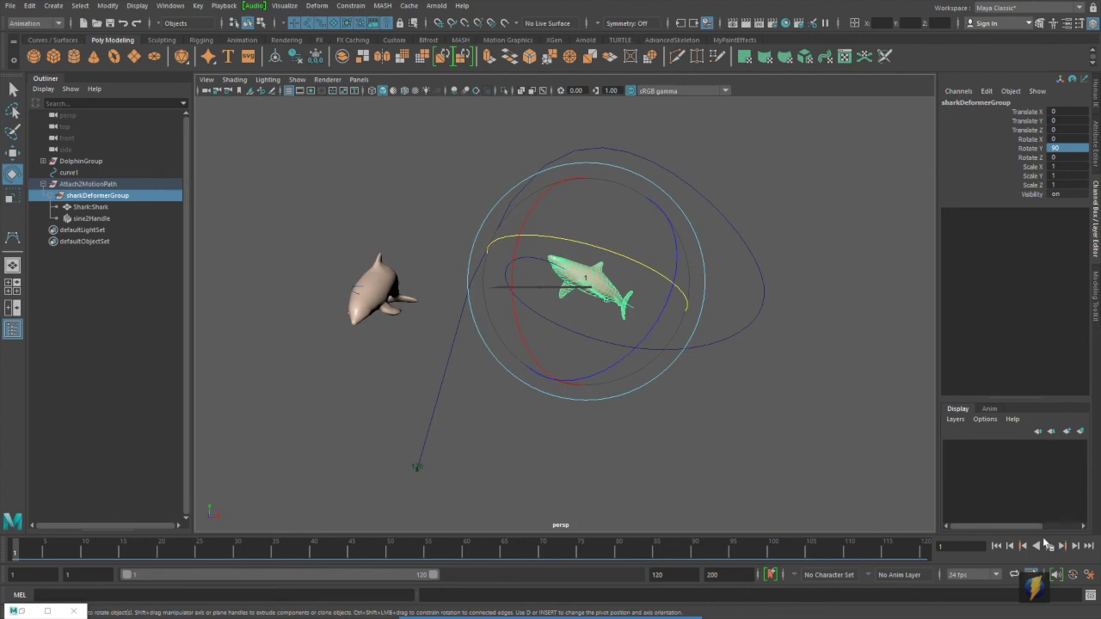
click(913, 482)
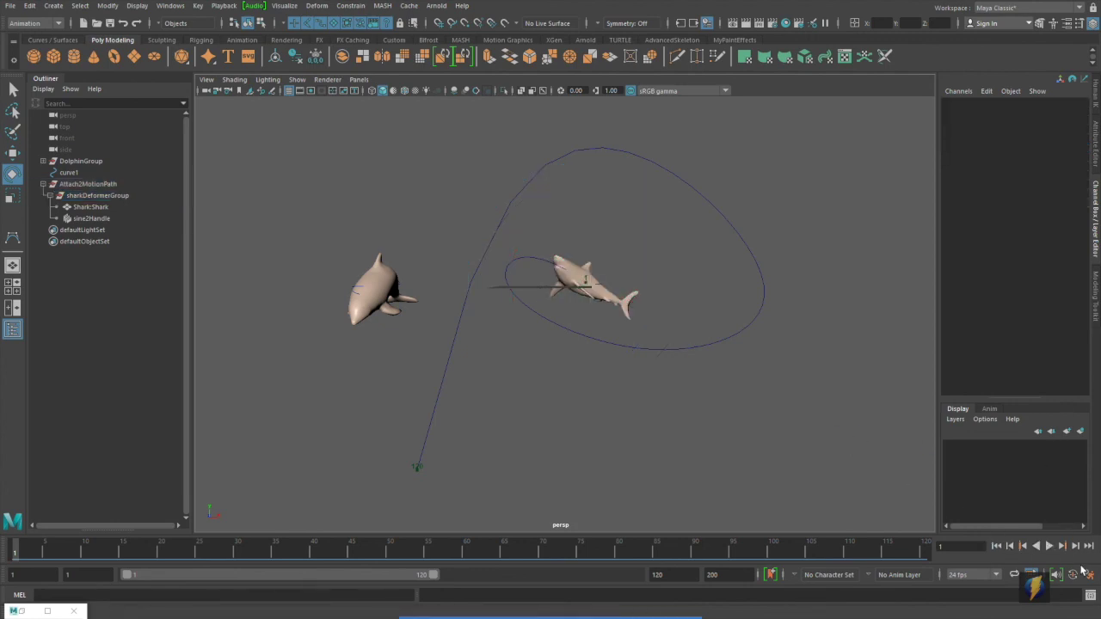
Play, scrub to frame 43, and replay to confirm the shark swims head-first beside the dolphin.
click(1050, 547)
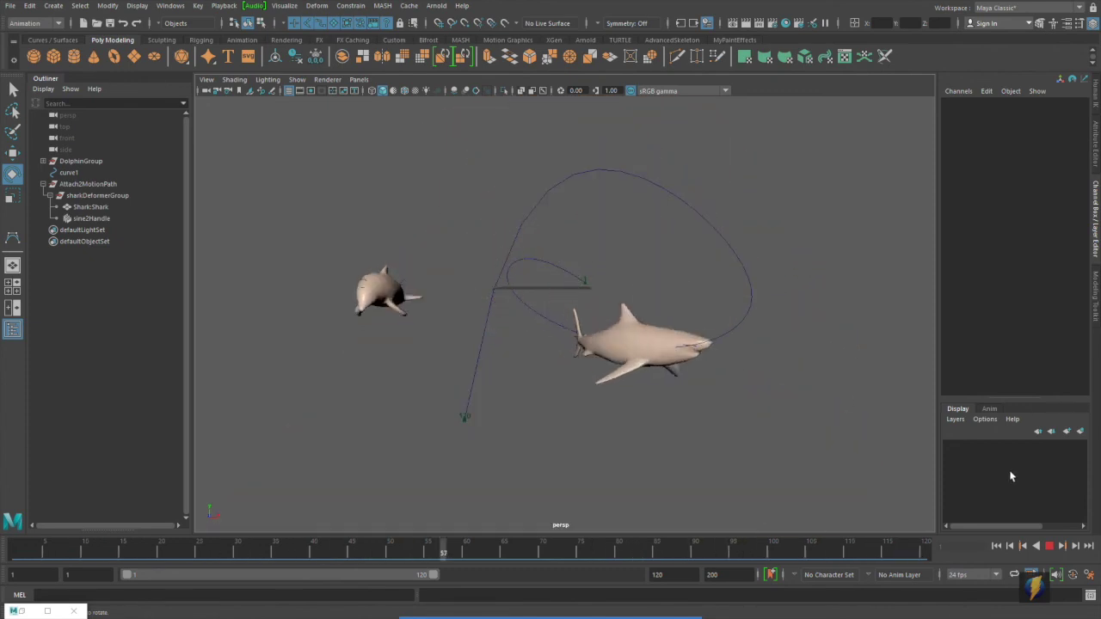
click(1049, 547)
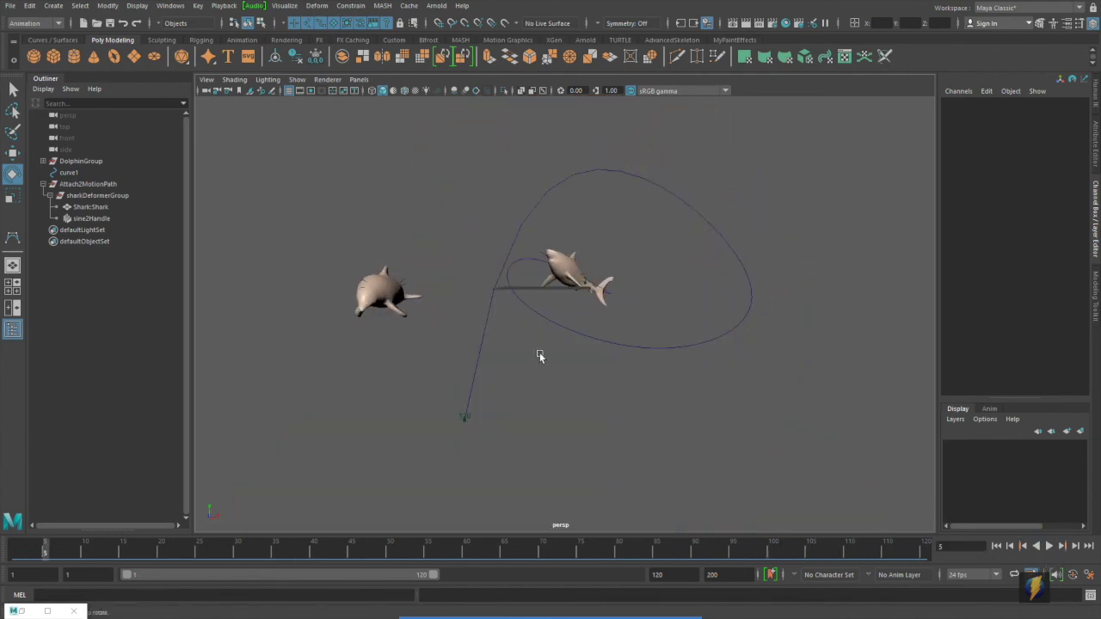
drag(56, 549, 2, 412)
click(1049, 546)
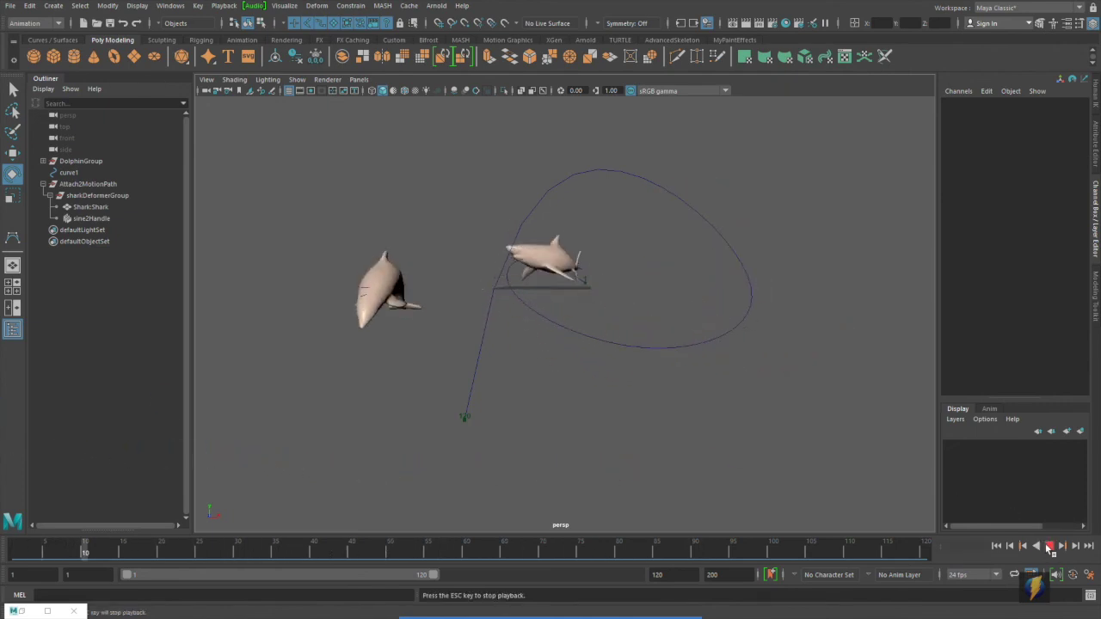